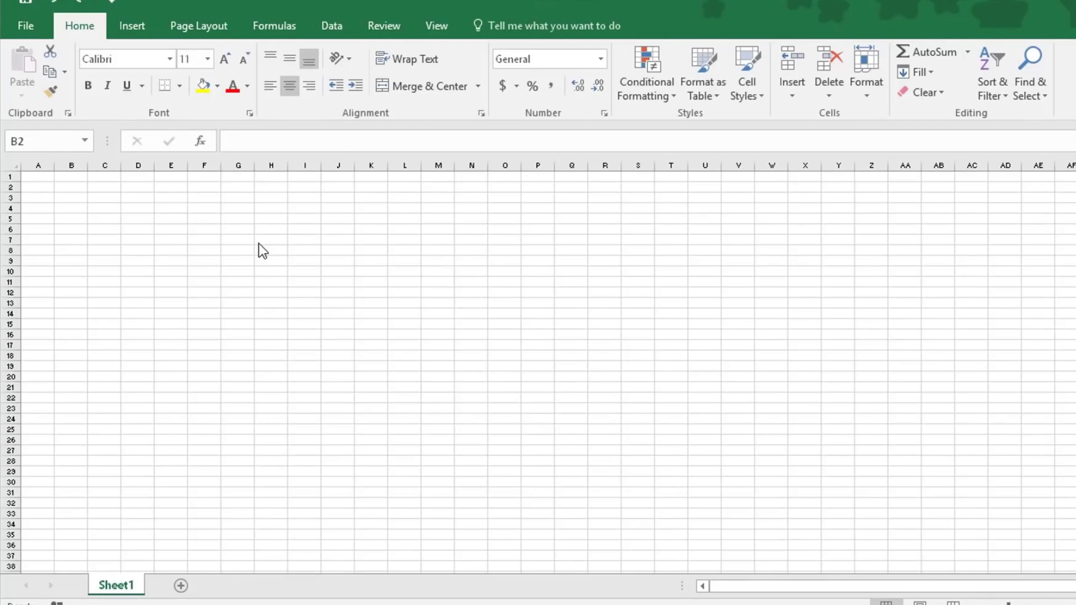
# Insert a screenshot of the open PowerPoint window and shrink it to about 5.98" wide by 3.4" high
pyautogui.click(130, 25)
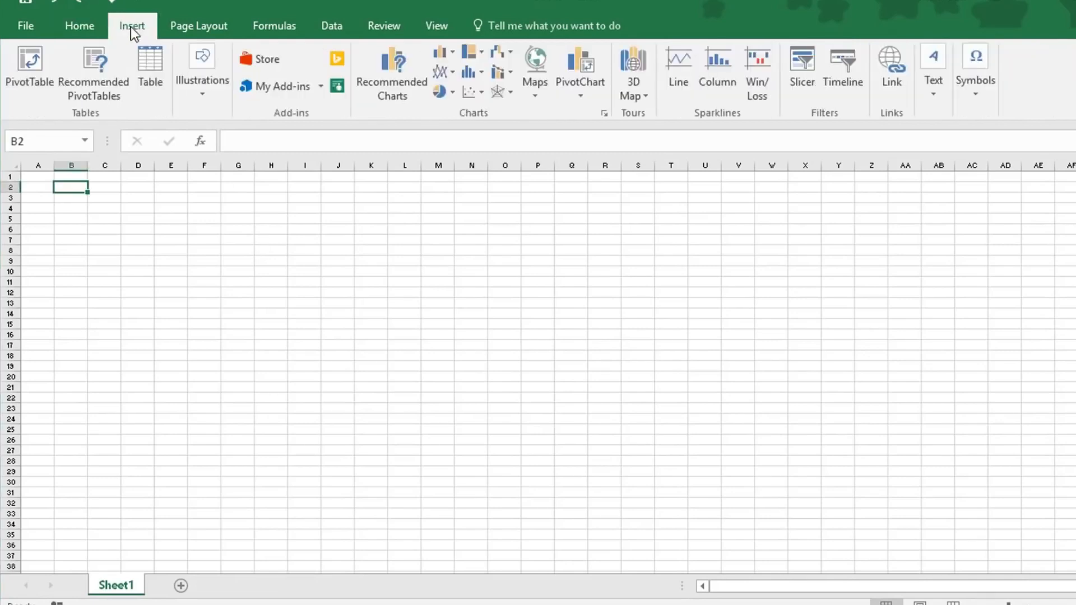
pyautogui.click(209, 94)
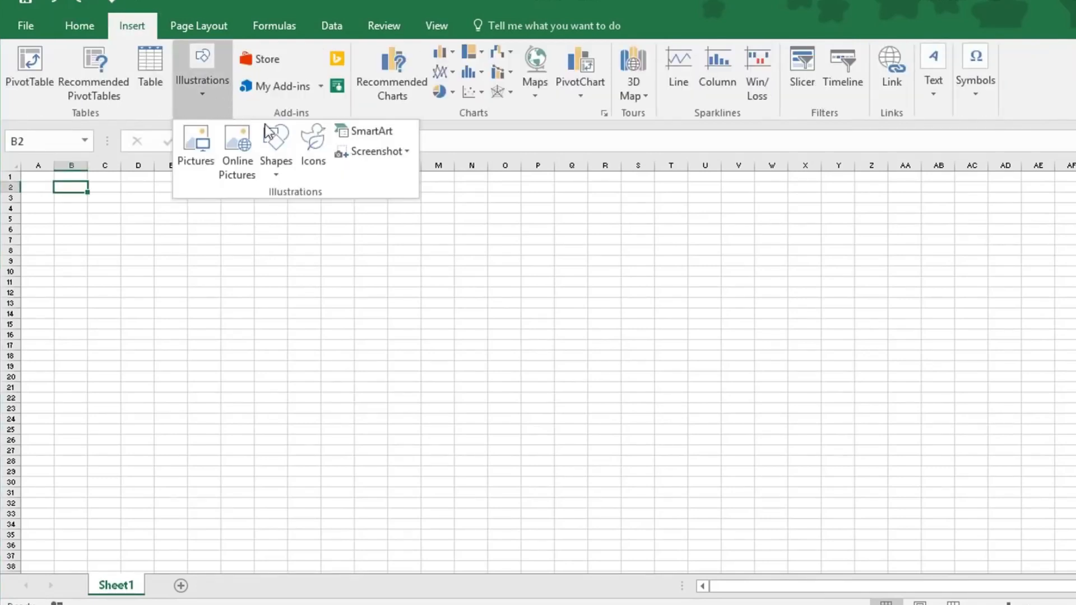
pyautogui.click(392, 153)
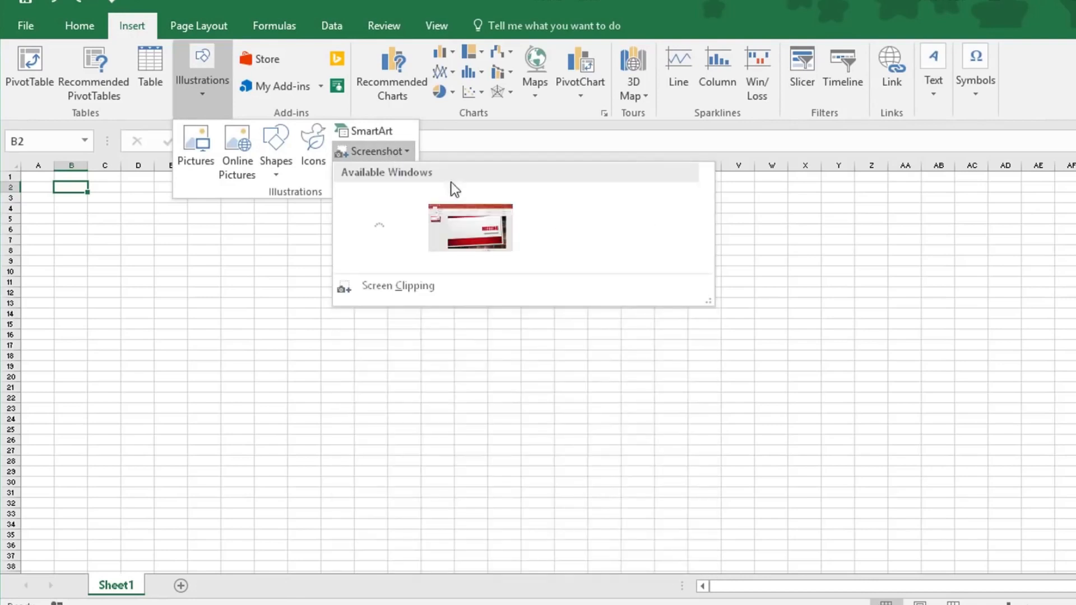
pyautogui.click(462, 222)
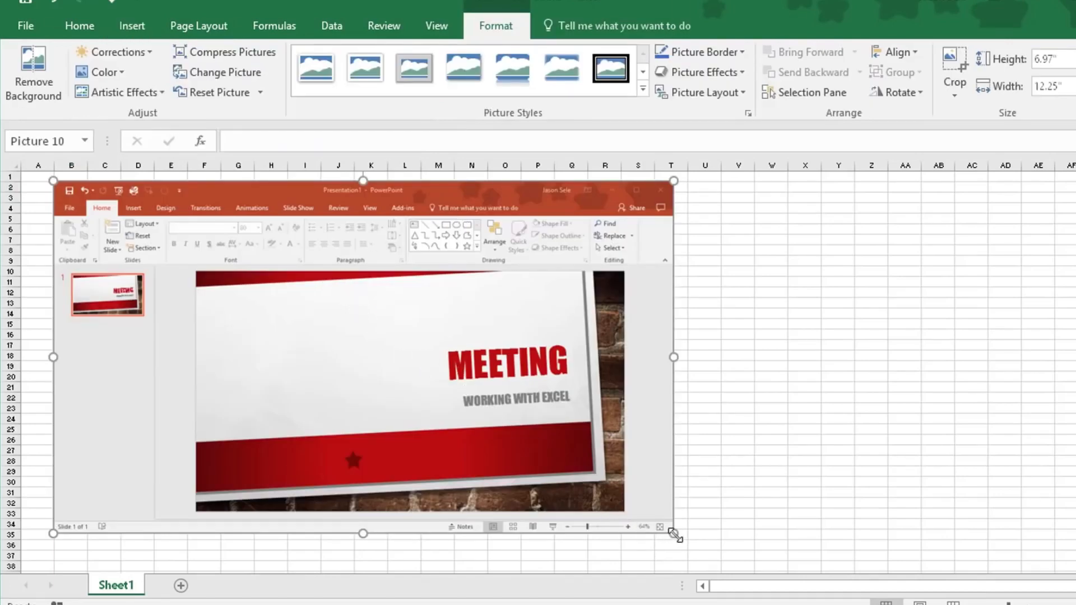
pyautogui.moveTo(655, 527); pyautogui.dragTo(299, 353)
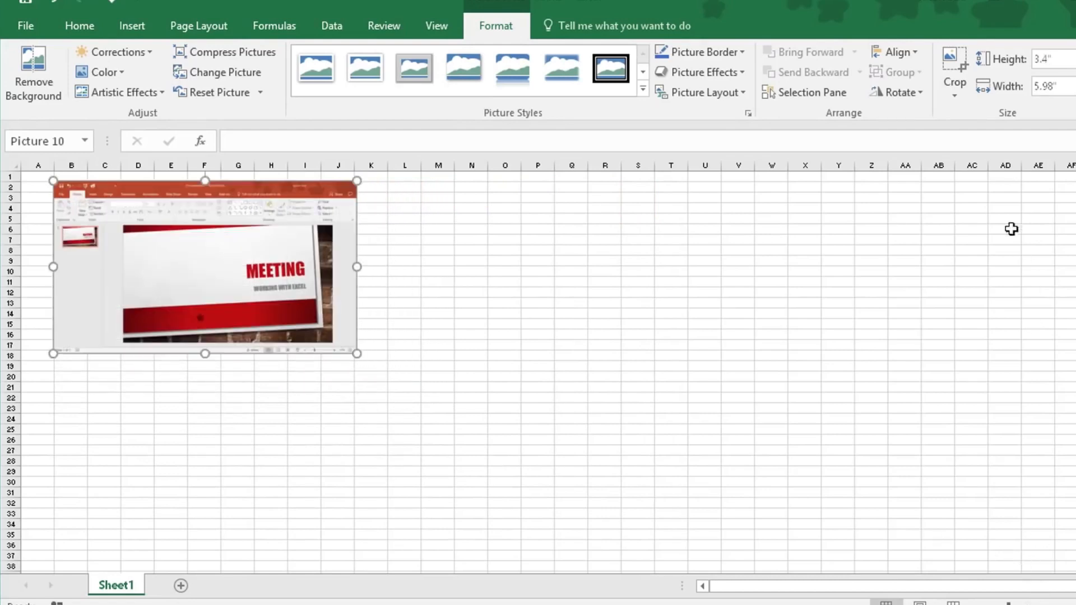
# Crop the screenshot to the area around the slide's MEETING title and move the cropped picture up to the sheet's upper-left cells
pyautogui.click(957, 61)
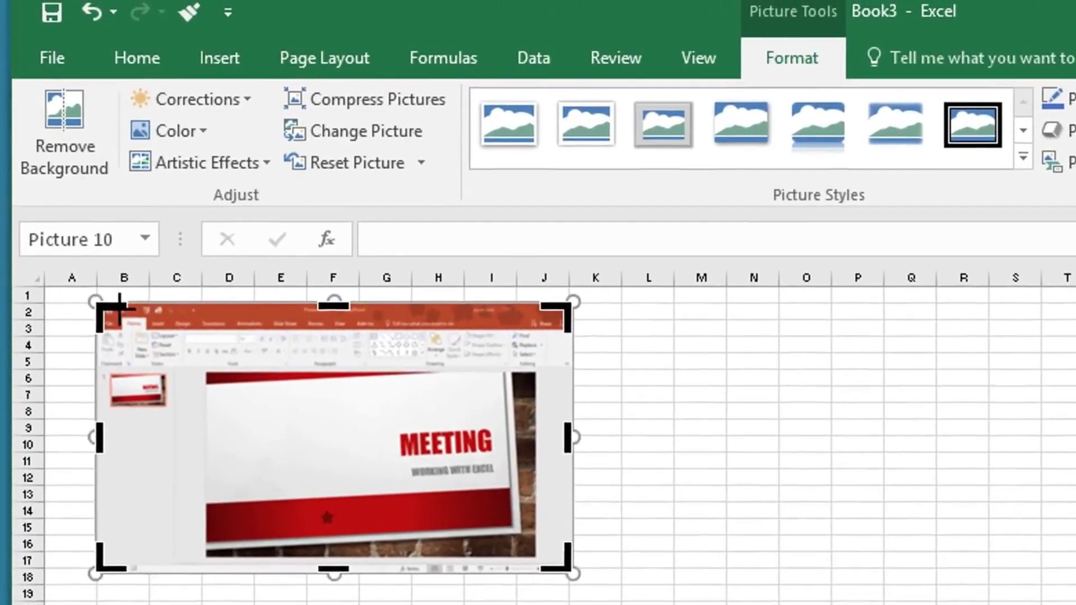
pyautogui.moveTo(119, 307); pyautogui.dragTo(340, 410)
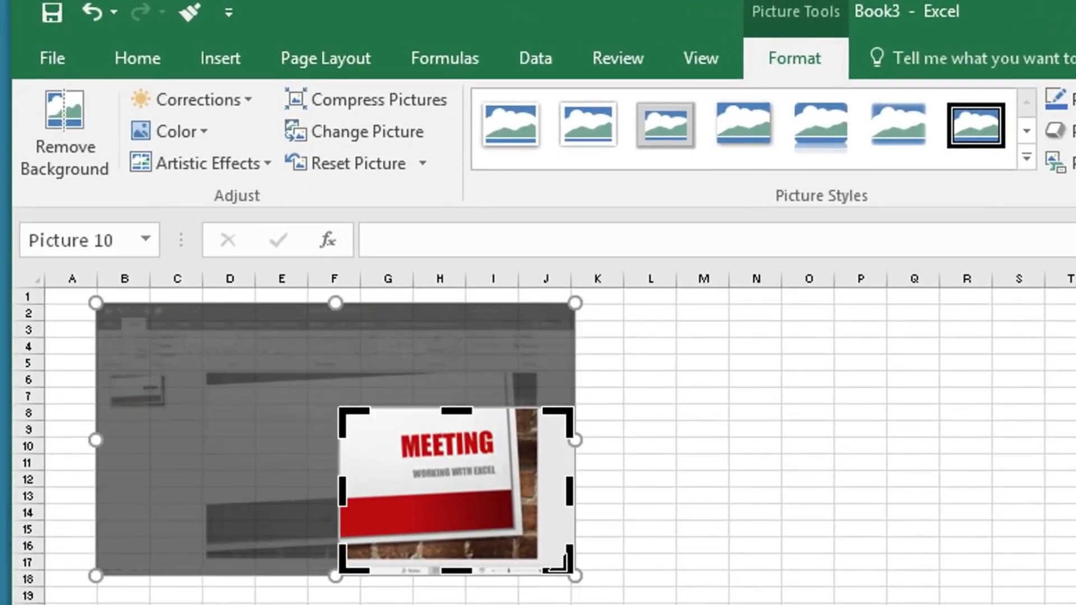
pyautogui.moveTo(558, 567); pyautogui.dragTo(557, 533)
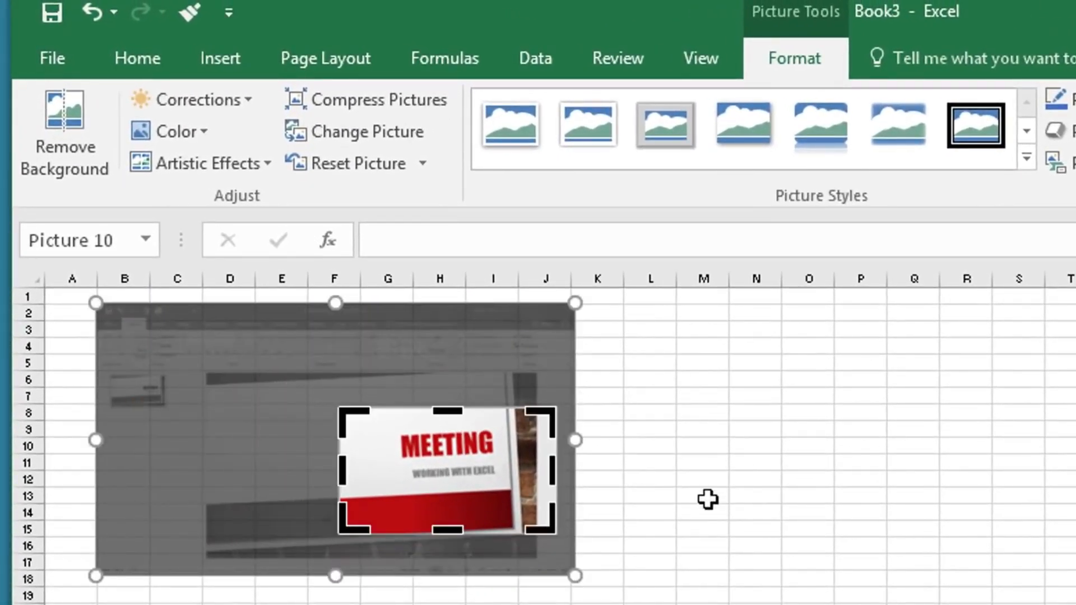
pyautogui.click(708, 497)
pyautogui.moveTo(441, 478); pyautogui.dragTo(194, 399)
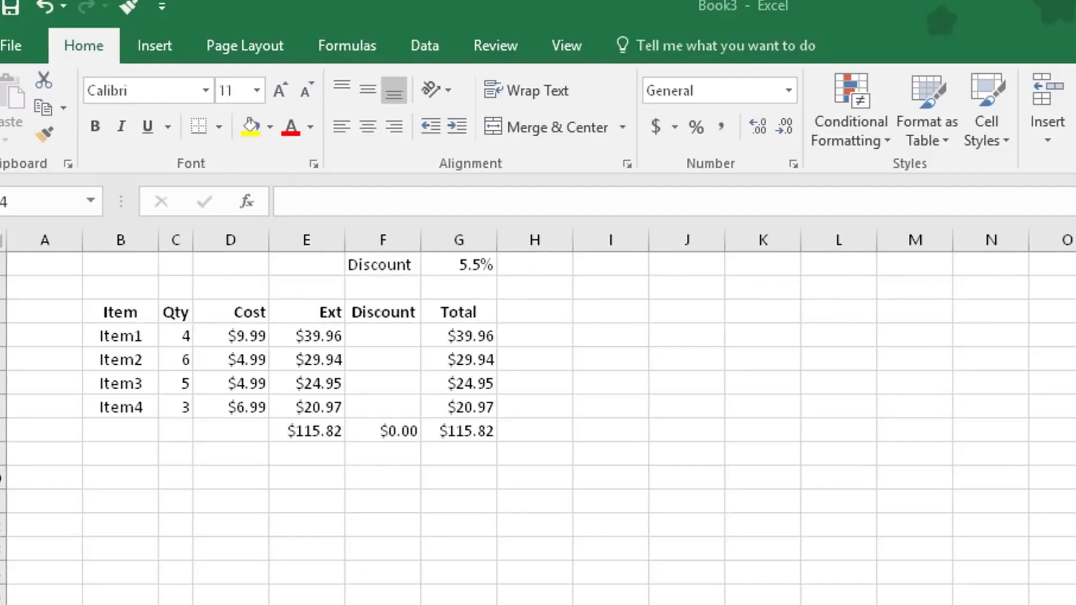
# Examine the existing formulas in the Ext and Total columns for Item1 and Item2
pyautogui.click(399, 340)
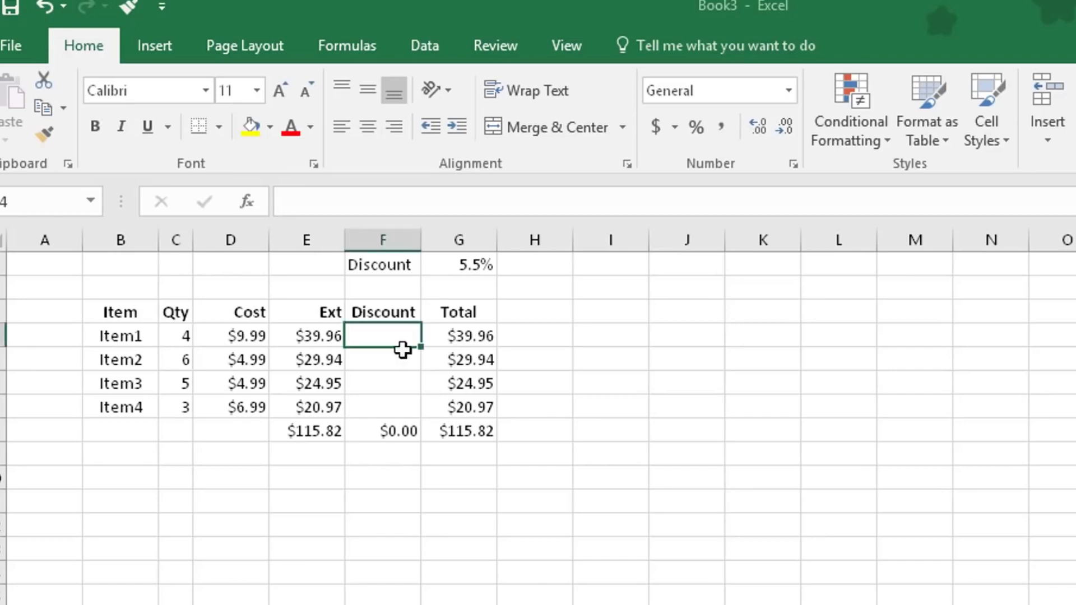
pyautogui.click(308, 340)
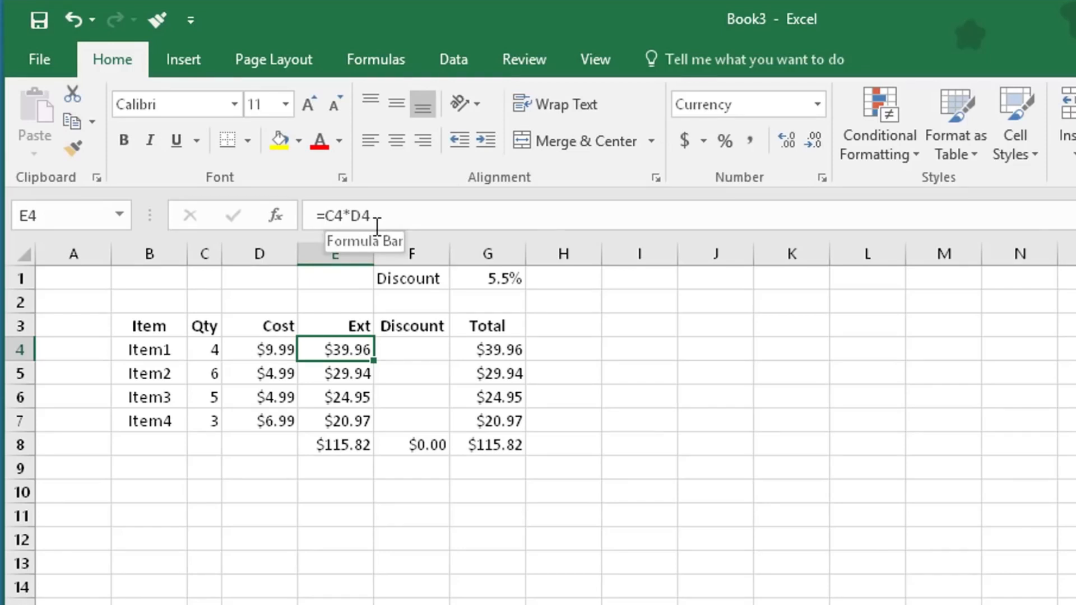
pyautogui.click(353, 374)
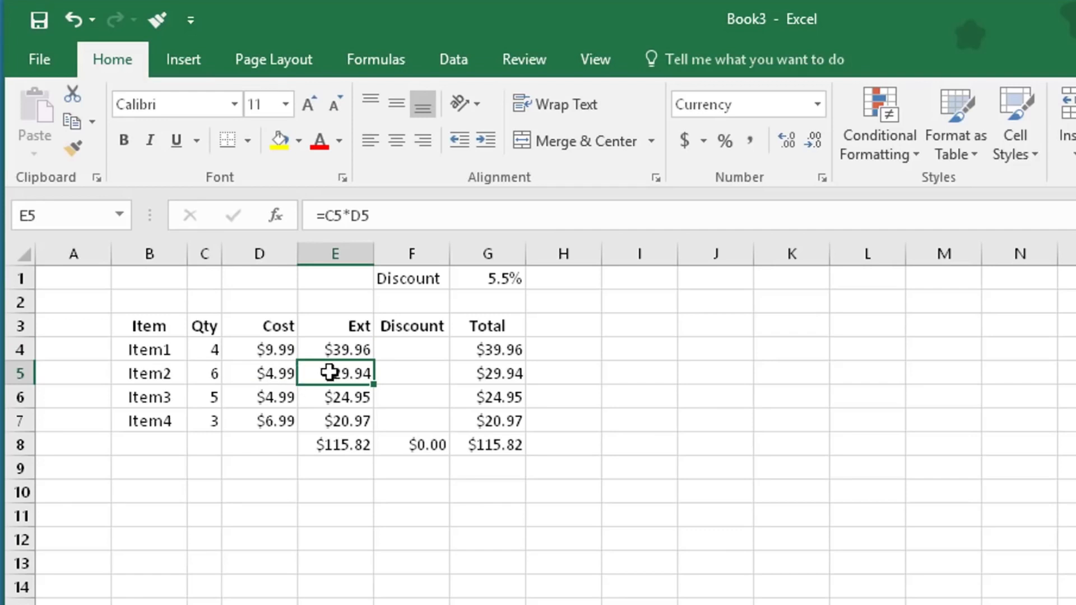
pyautogui.click(496, 351)
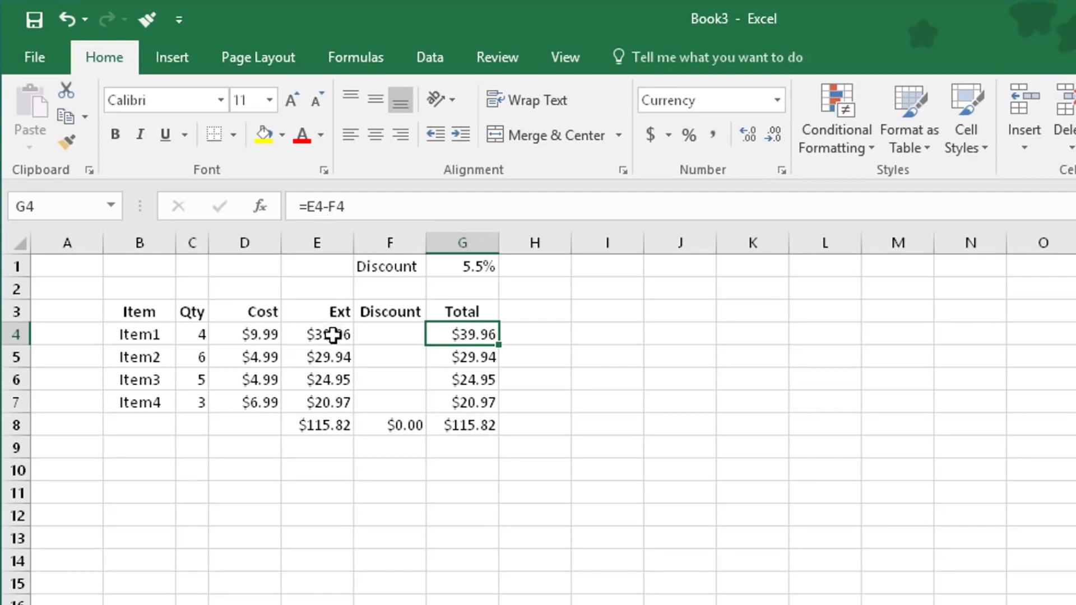
pyautogui.click(471, 352)
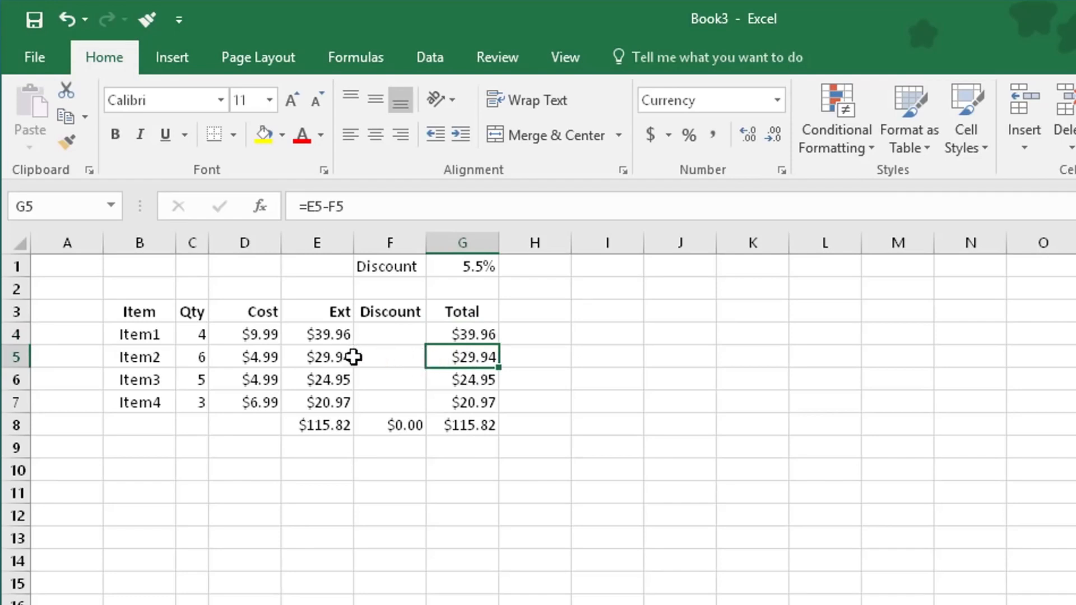
# Enter the formula =E4*G1 in F4 to calculate Item1's discount
pyautogui.click(392, 339)
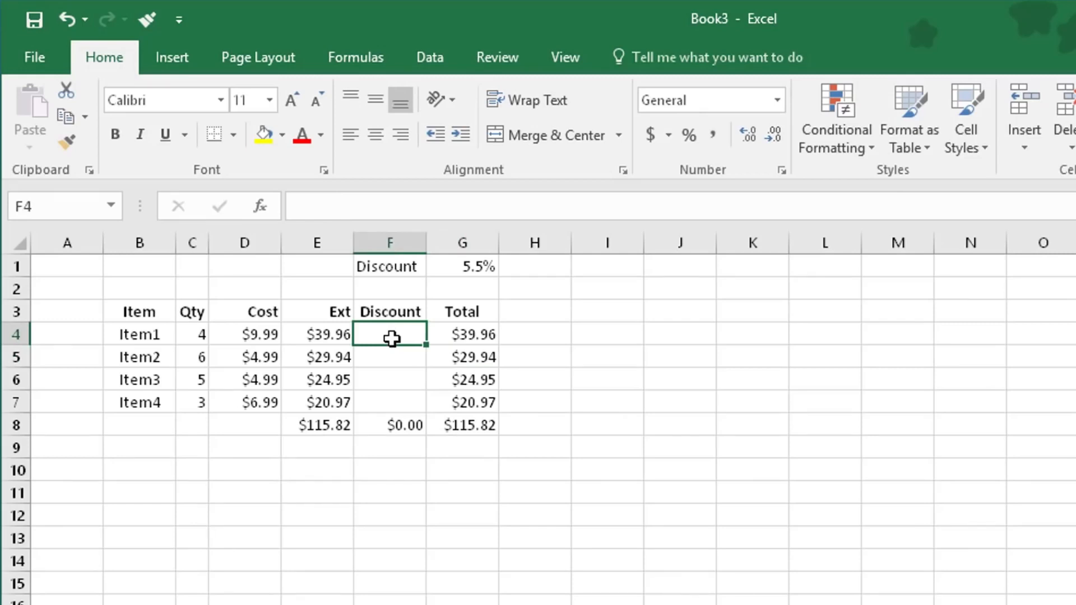
pyautogui.write('=')
pyautogui.press('Left')
pyautogui.write('*')
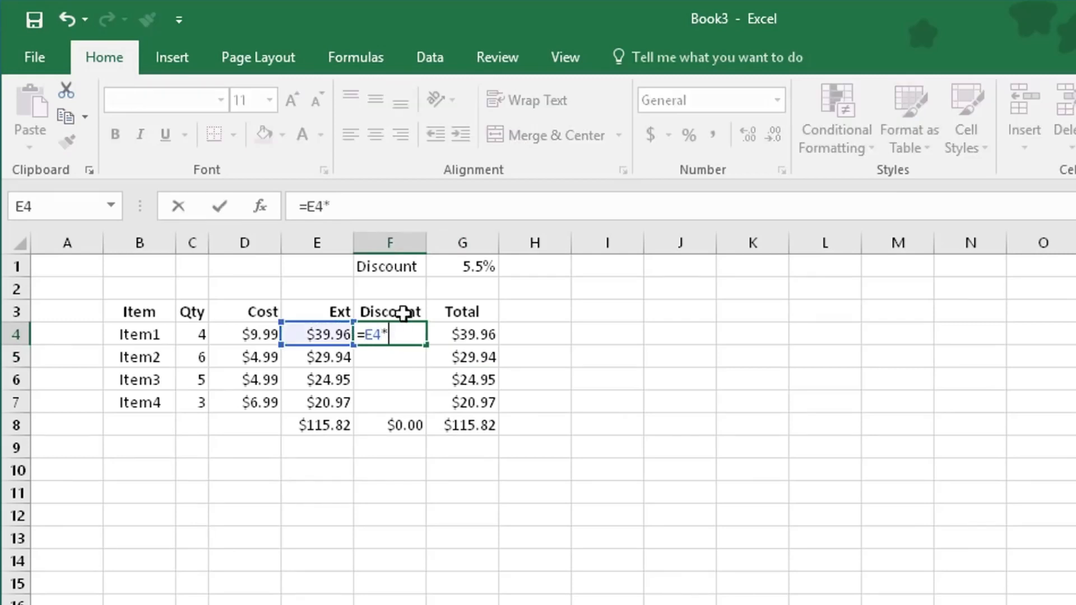
pyautogui.click(462, 273)
pyautogui.press('Return')
# Fill the discount formula from F4 down to F7 and check the copied formula in F5
pyautogui.click(402, 334)
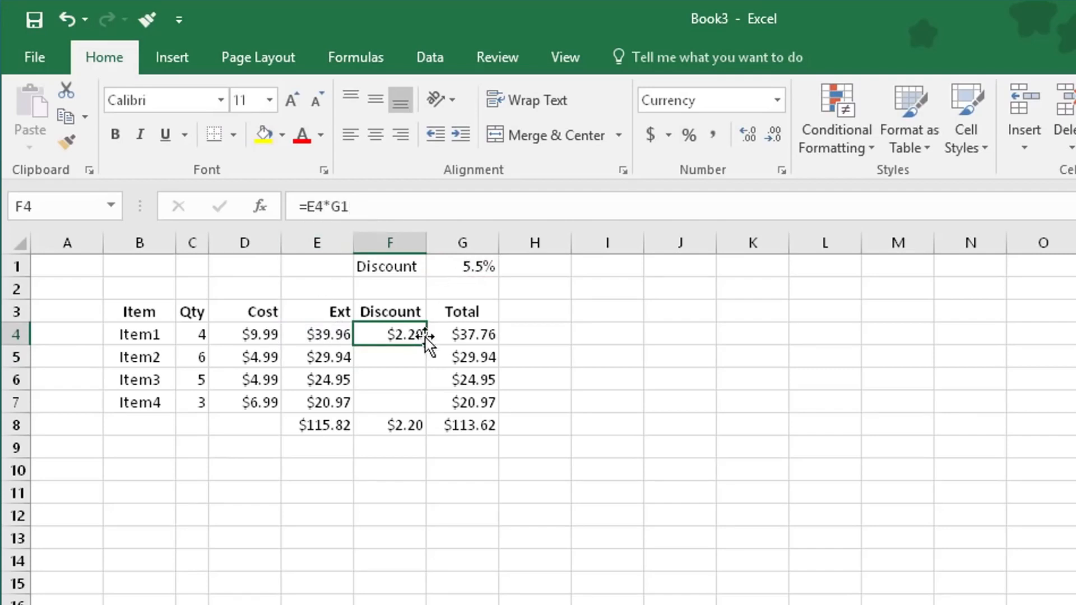
pyautogui.moveTo(425, 350); pyautogui.dragTo(414, 409)
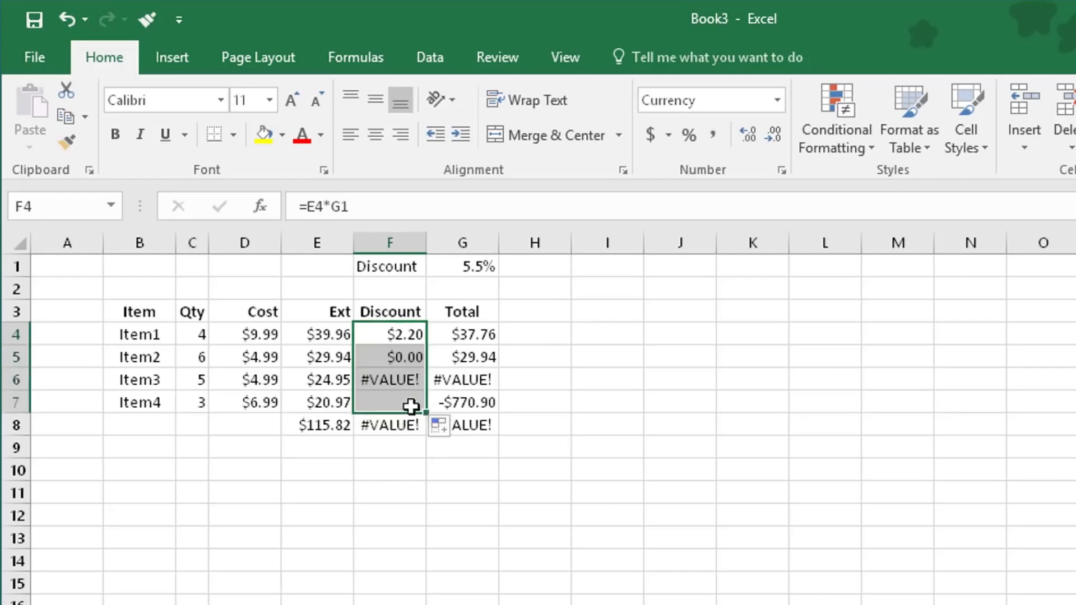
pyautogui.click(390, 358)
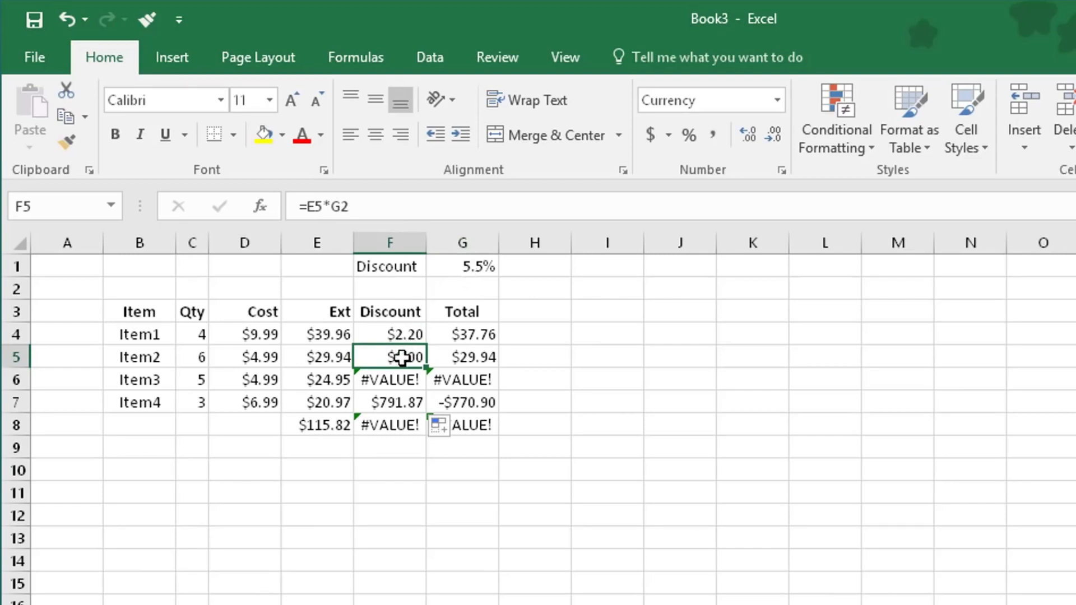
# Make the discount rate reference in F4 absolute so the formula reads =E4*$G$1
pyautogui.click(399, 335)
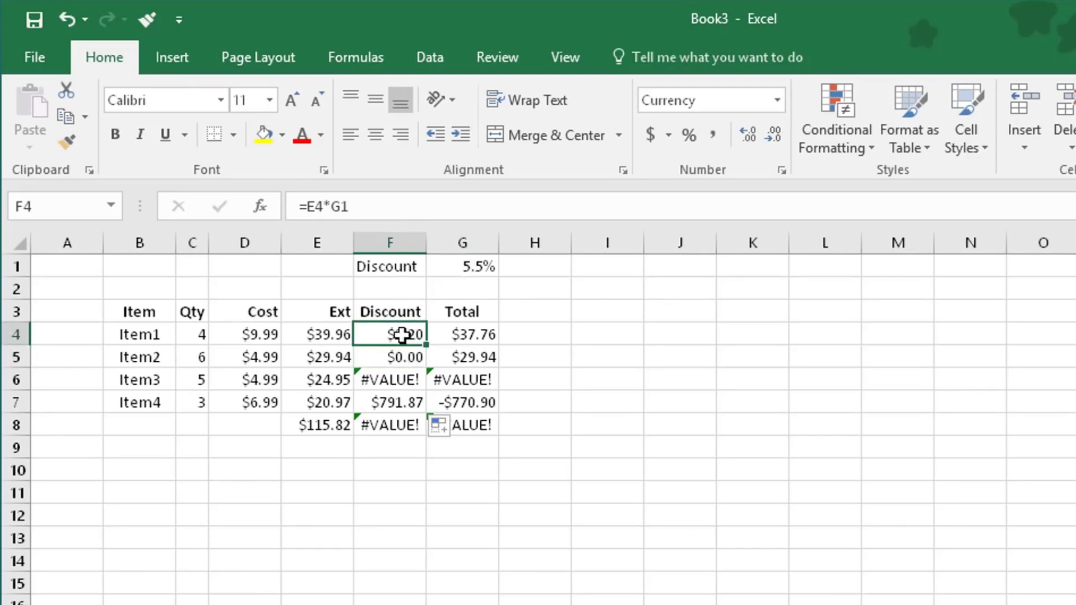
pyautogui.click(335, 207)
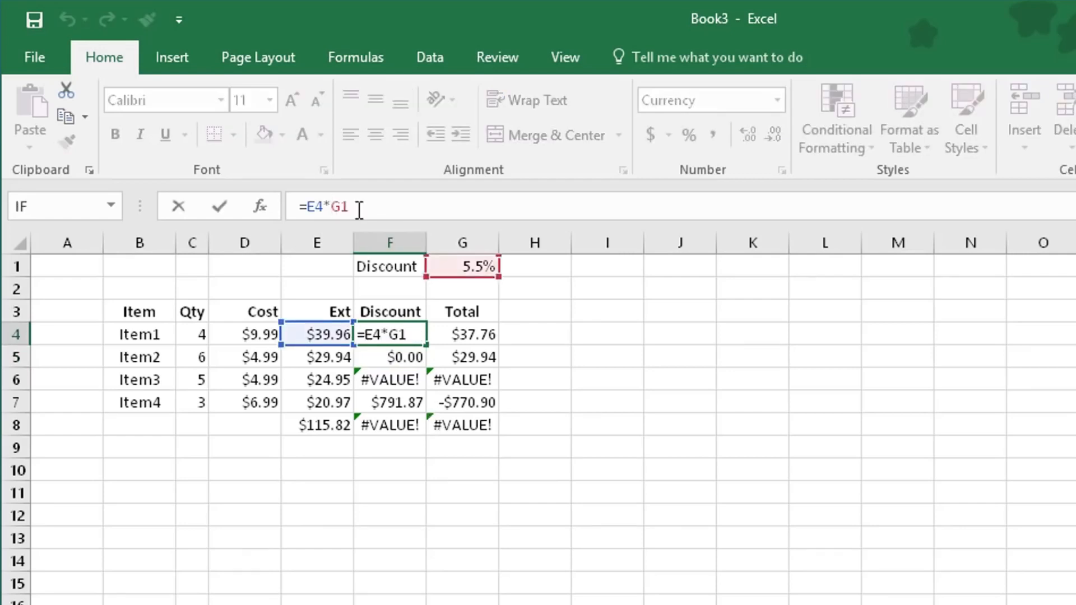
pyautogui.write('$')
pyautogui.press('Right')
pyautogui.write('$')
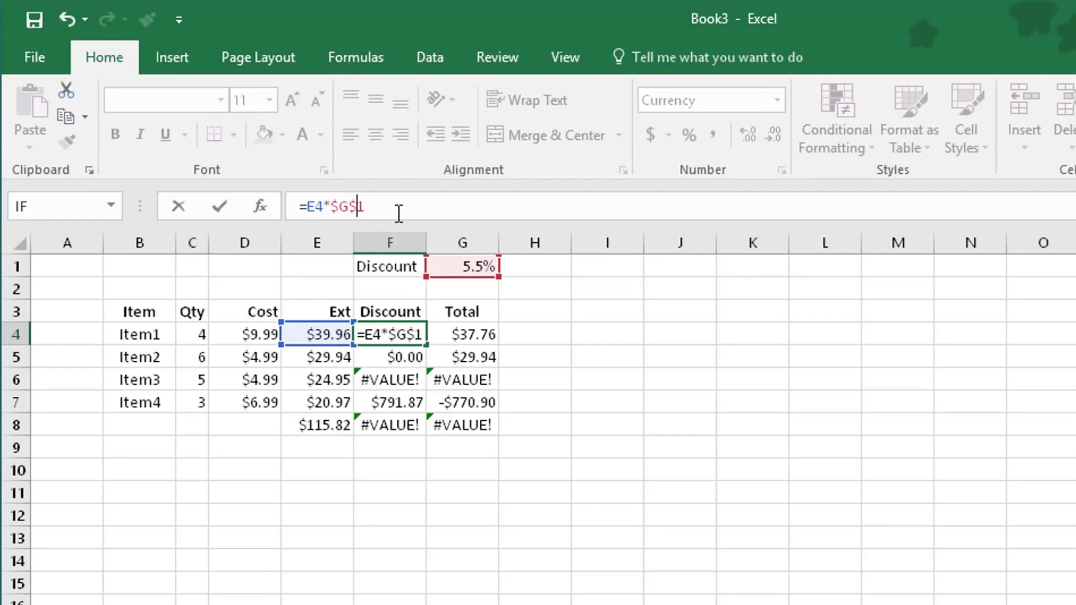
pyautogui.press('Return')
# Fill F4's formula with the absolute reference down to F7 and check each row's discount formula
pyautogui.click(391, 332)
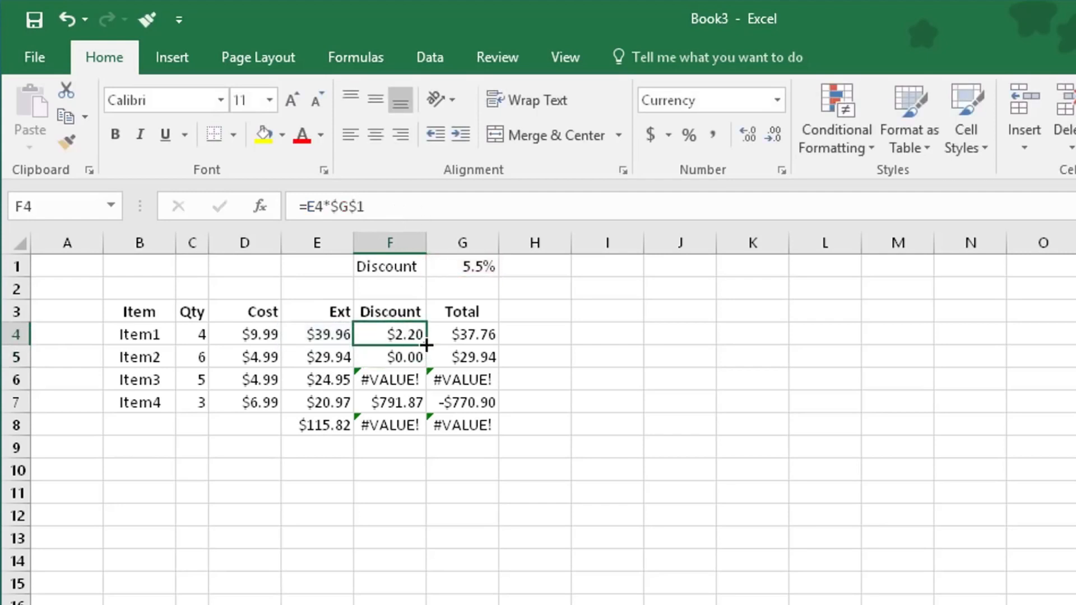
pyautogui.moveTo(427, 345); pyautogui.dragTo(416, 403)
pyautogui.click(391, 334)
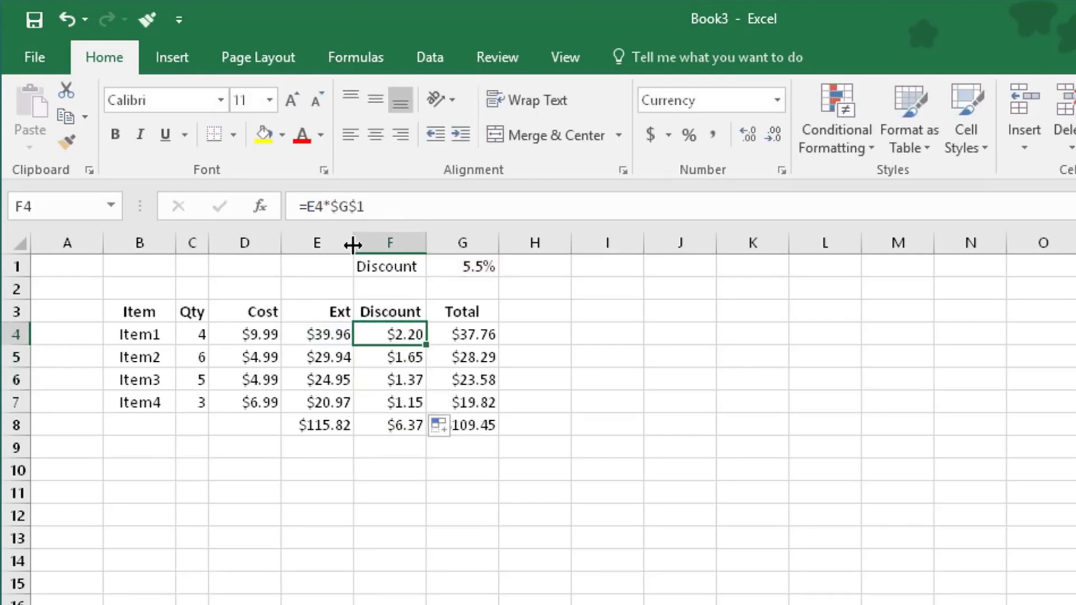
pyautogui.click(399, 357)
pyautogui.click(405, 378)
pyautogui.click(414, 403)
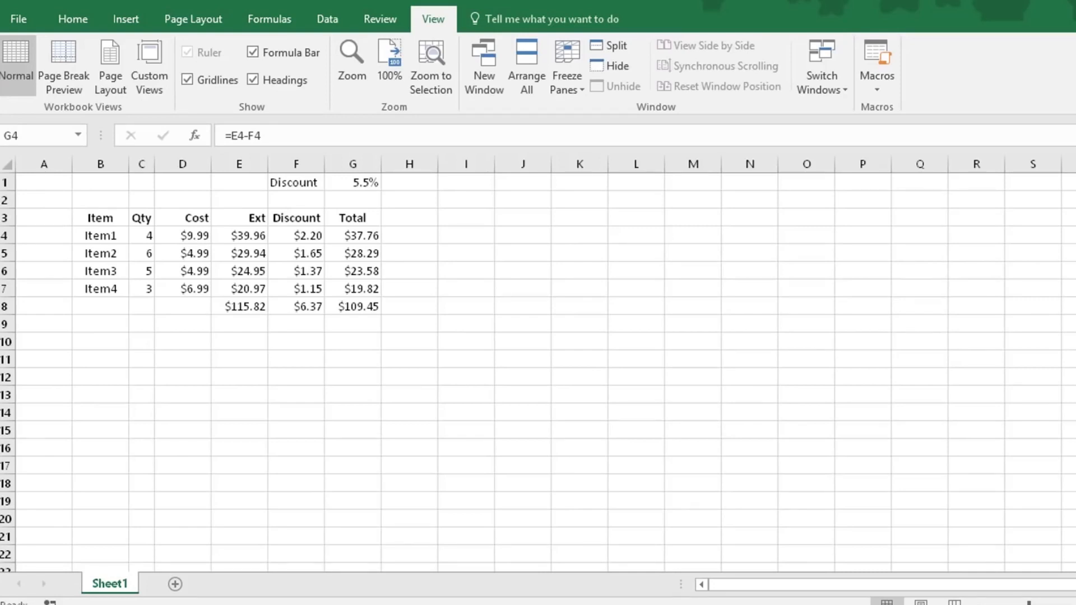
# Turn on showing formulas in cells instead of their calculated results for Sheet1 in the advanced options
pyautogui.click(17, 18)
pyautogui.click(39, 477)
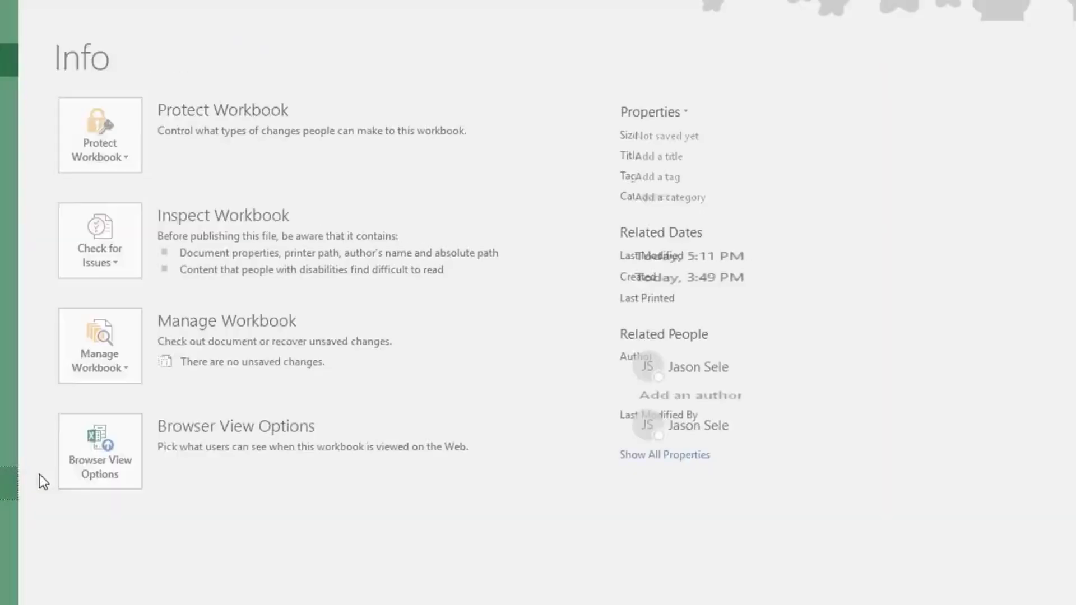
pyautogui.click(213, 116)
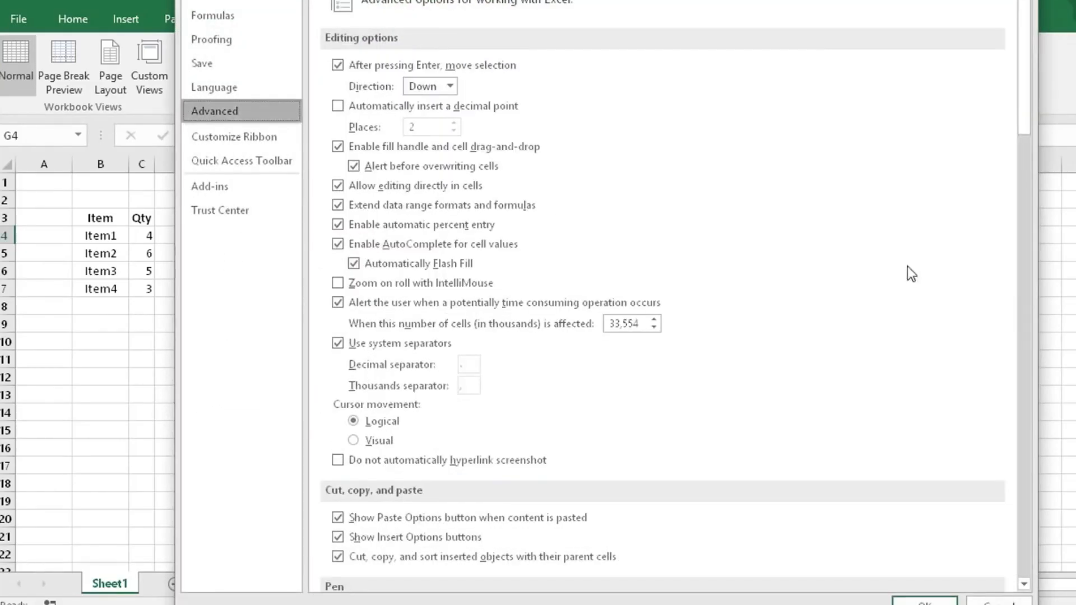
pyautogui.moveTo(1027, 105); pyautogui.dragTo(1038, 553)
pyautogui.scroll(10, 345, 146)
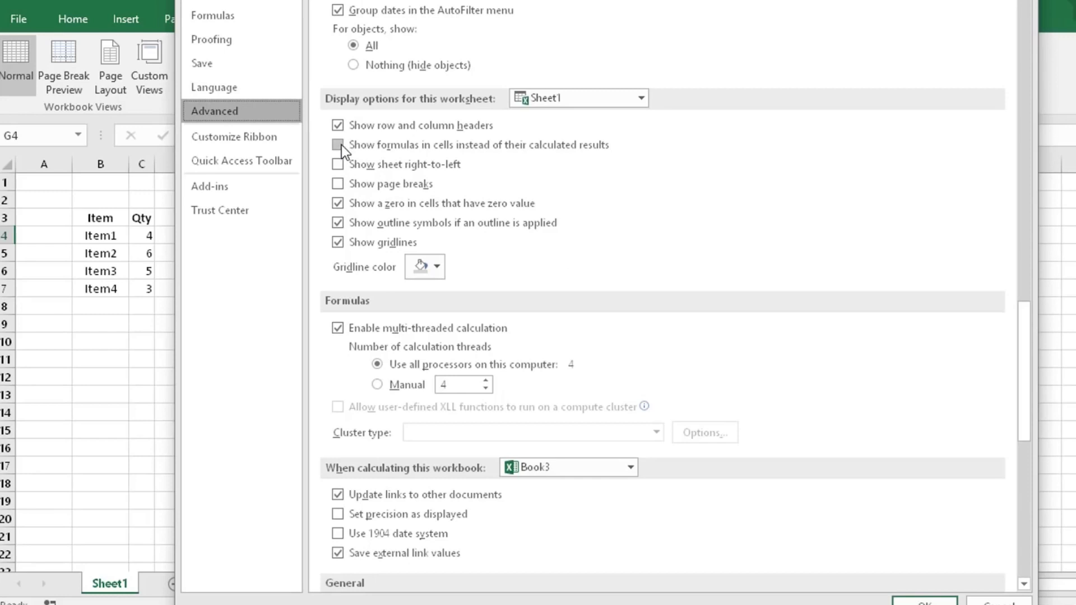
pyautogui.click(340, 146)
pyautogui.click(924, 600)
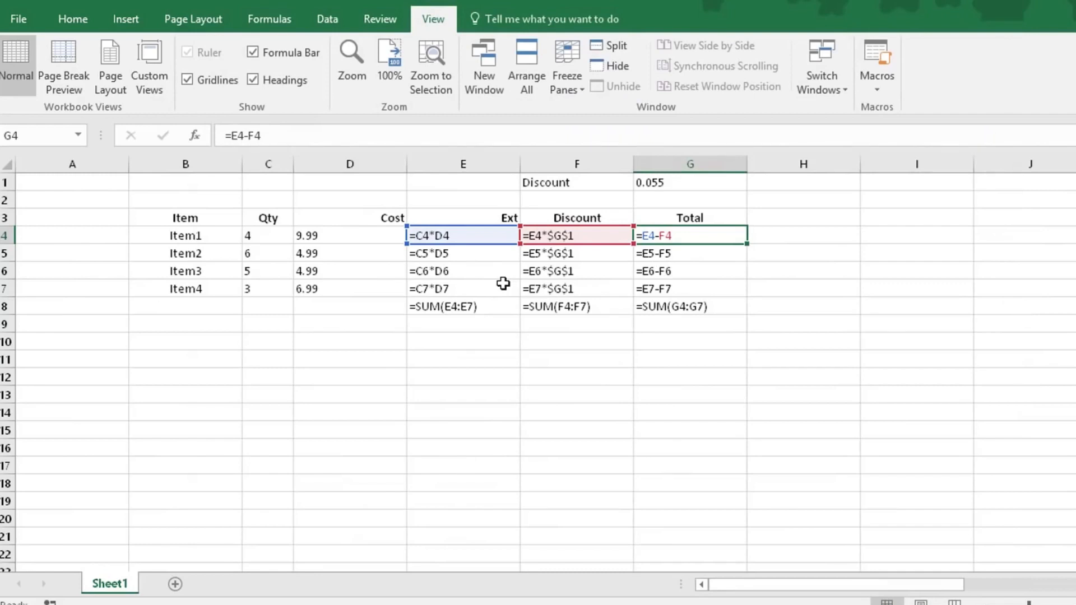
# Toggle the sheet's formula display off, on and off again, and open Item1's Total formula in G4 for editing
pyautogui.hotkey('ctrl', '`')
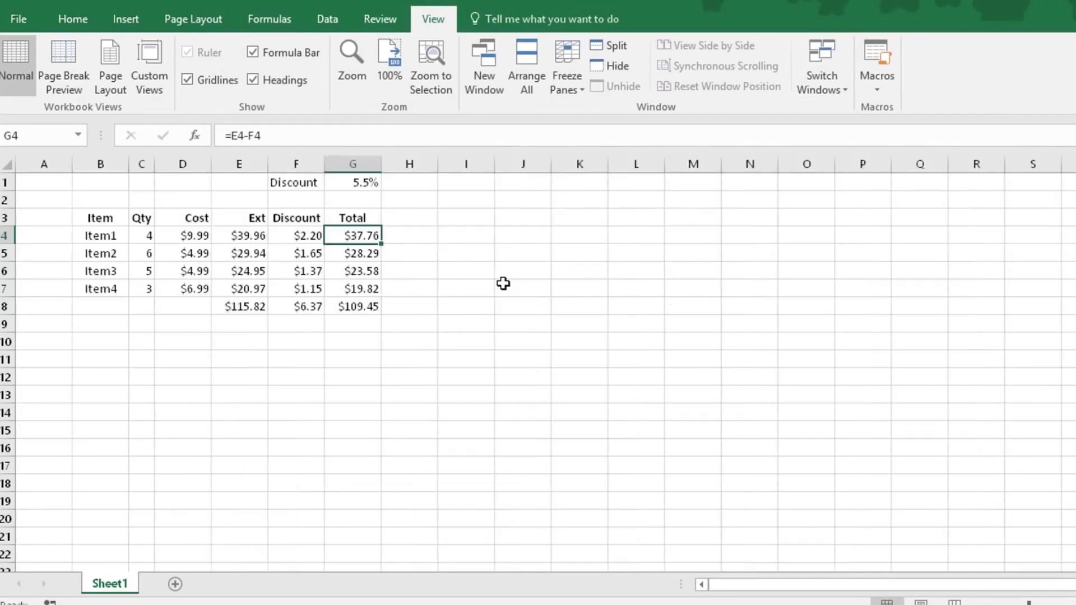
pyautogui.click(503, 283)
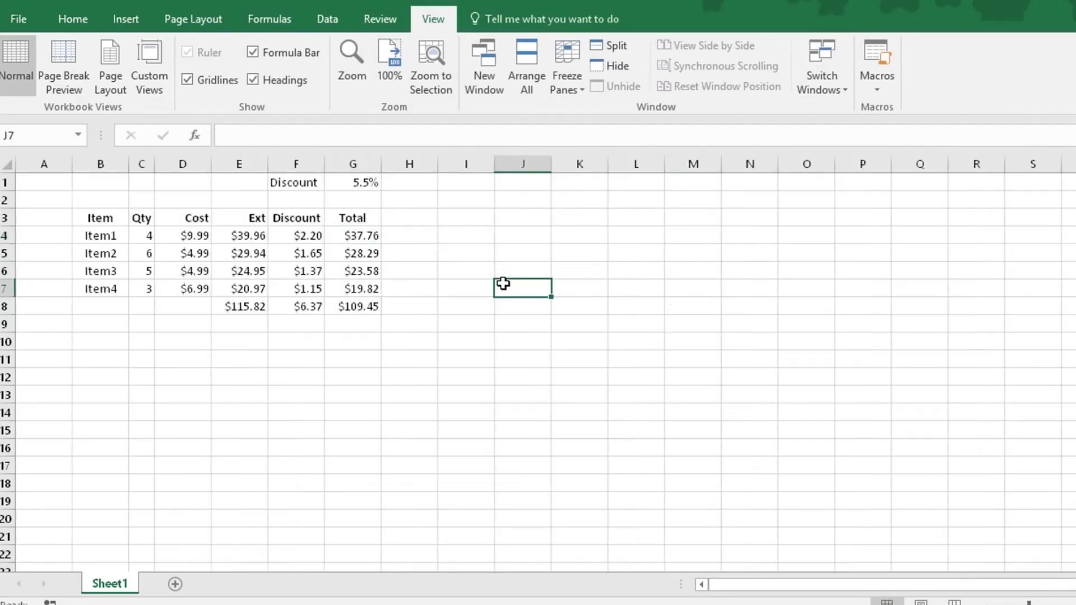
pyautogui.hotkey('ctrl', '`')
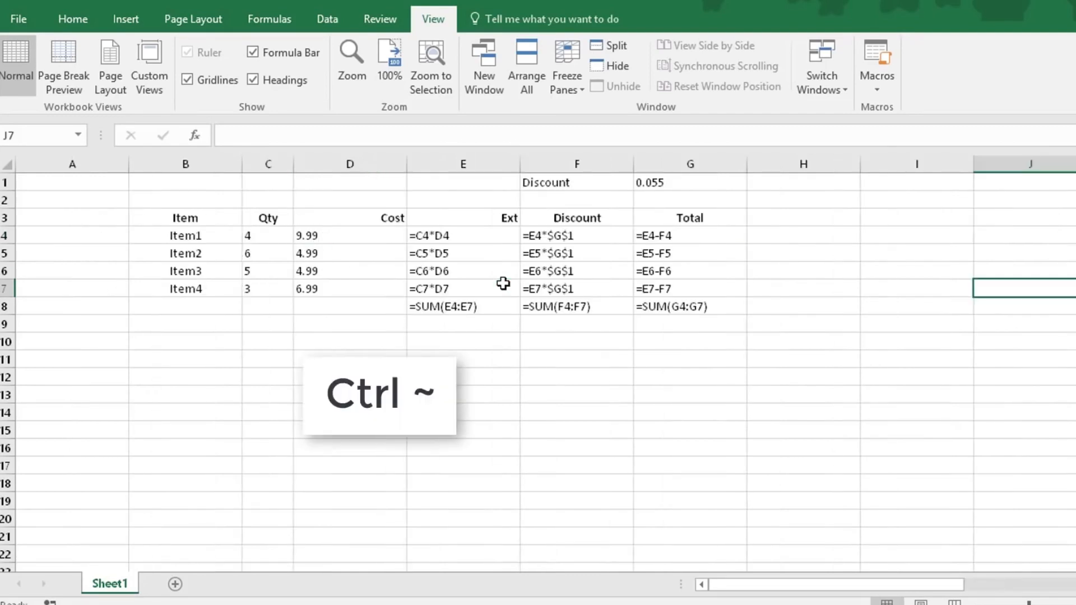
pyautogui.hotkey('ctrl', '`')
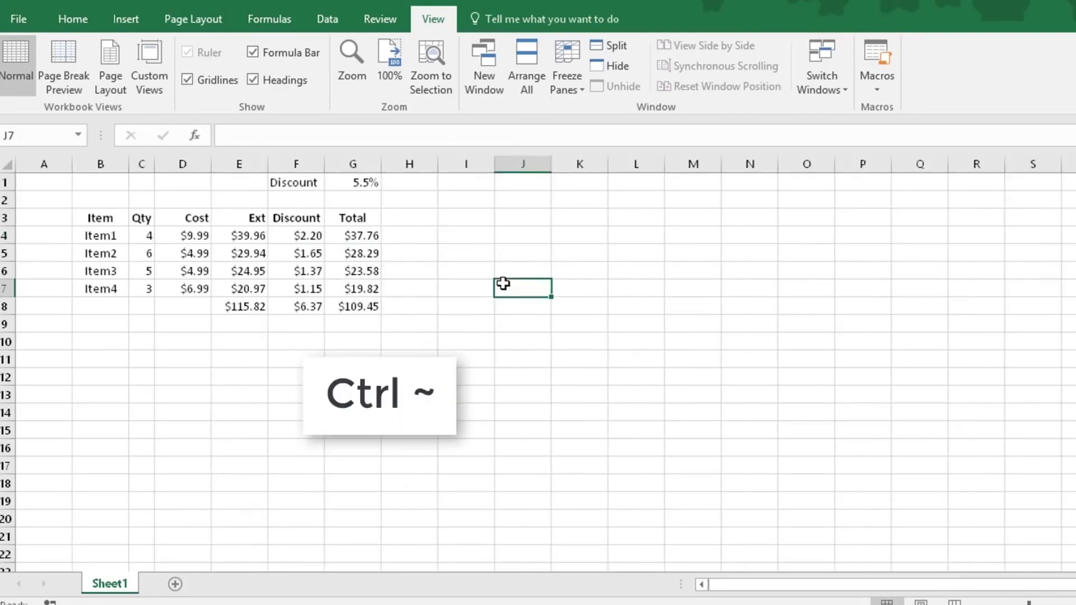
pyautogui.click(362, 235)
pyautogui.press('F2')
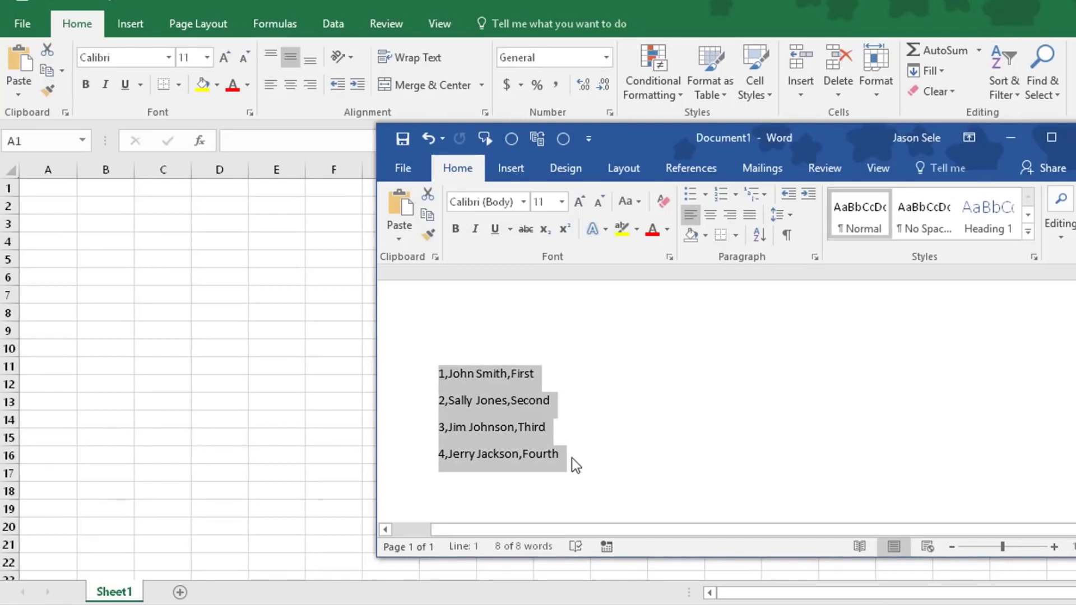
# Switch to the blank Excel sheet and paste the comma-separated list copied from the Word document starting at A1
pyautogui.click(48, 187)
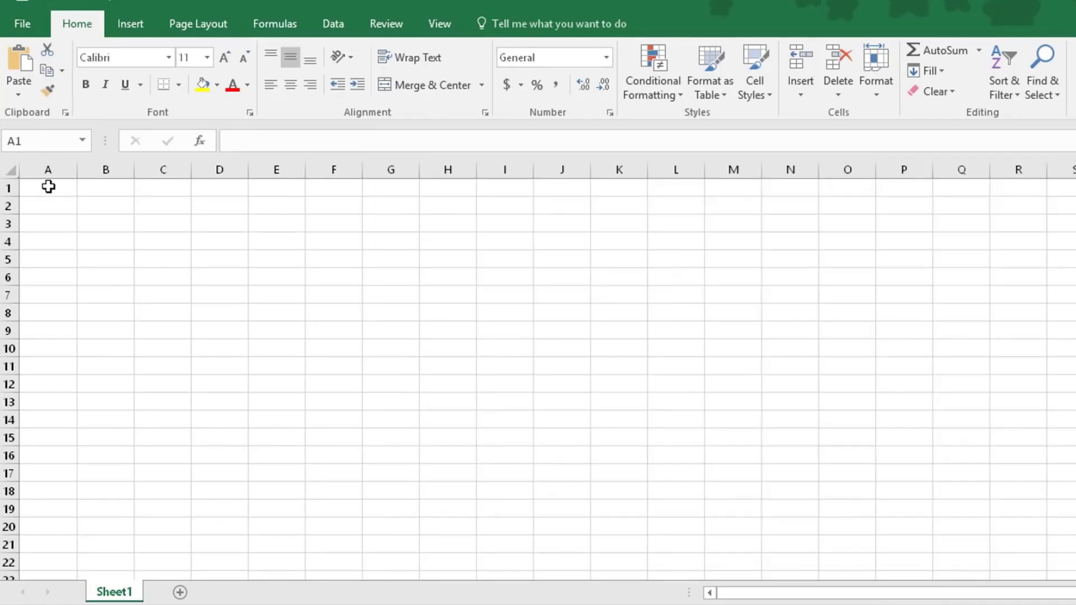
pyautogui.click(48, 187)
pyautogui.write('1,John Smith,First 2,Sally Jones,Second 3,Jim Johnson,Third 4,Jerry Jackson,Fourth')
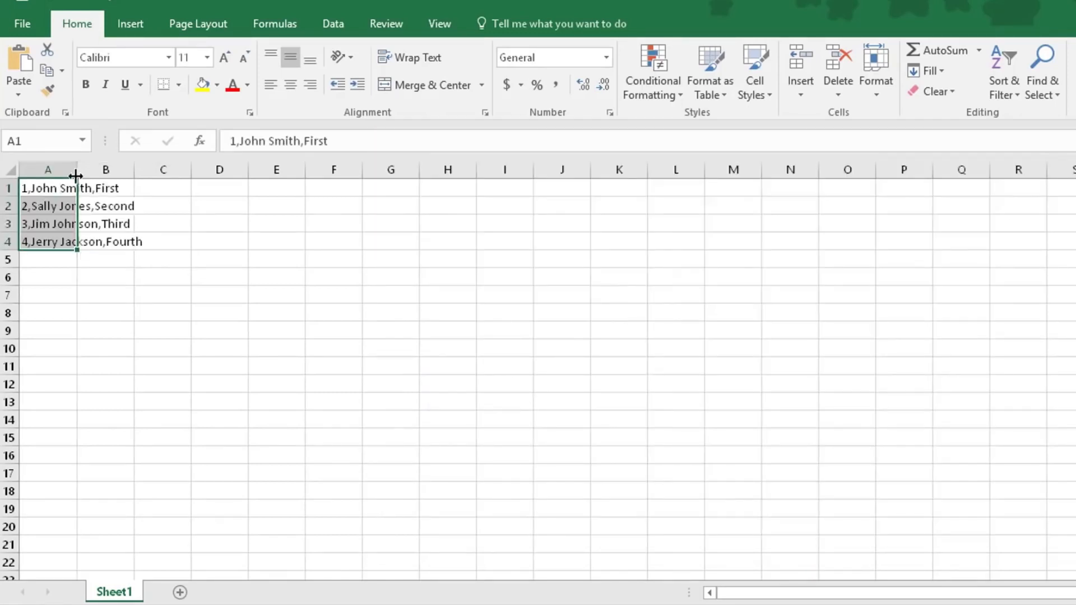
# Fit column A to its text and split A1:A4 into separate columns as delimited data, using only the comma delimiter
pyautogui.doubleClick(77, 169)
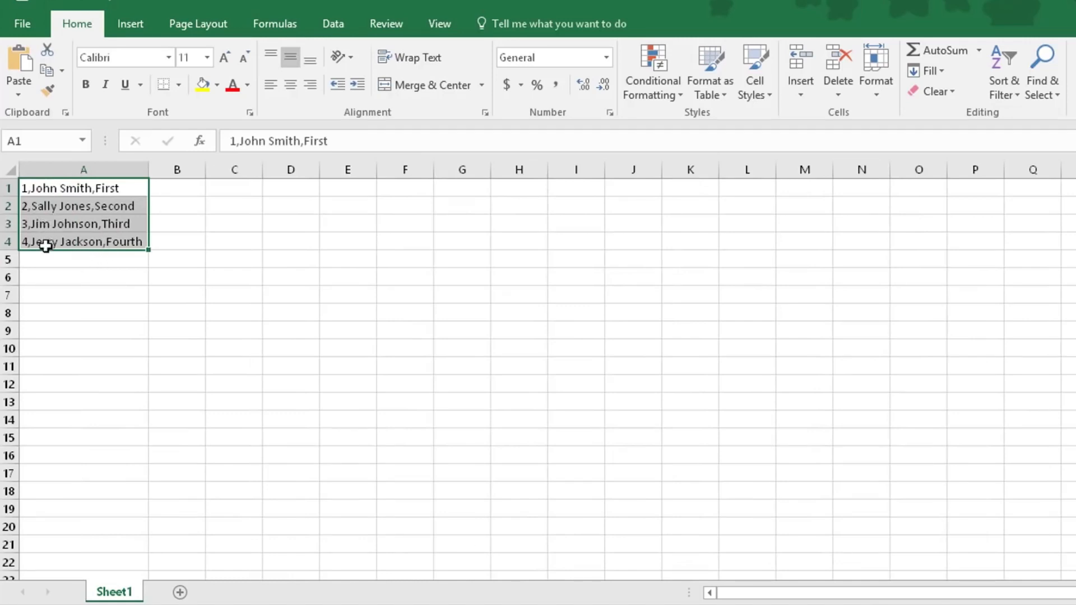
pyautogui.click(58, 275)
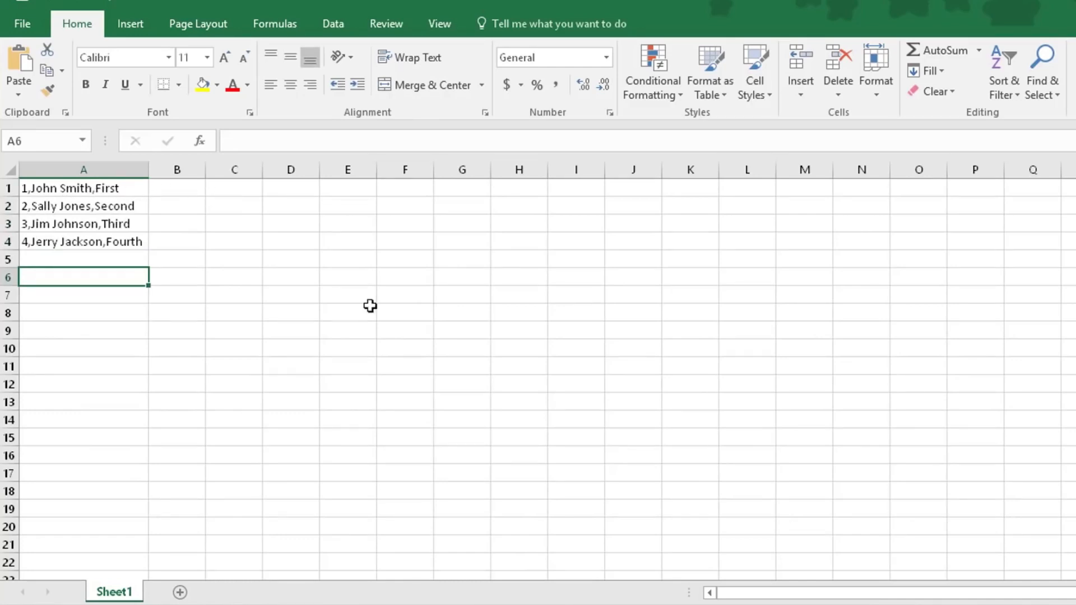
pyautogui.moveTo(36, 190); pyautogui.dragTo(75, 238)
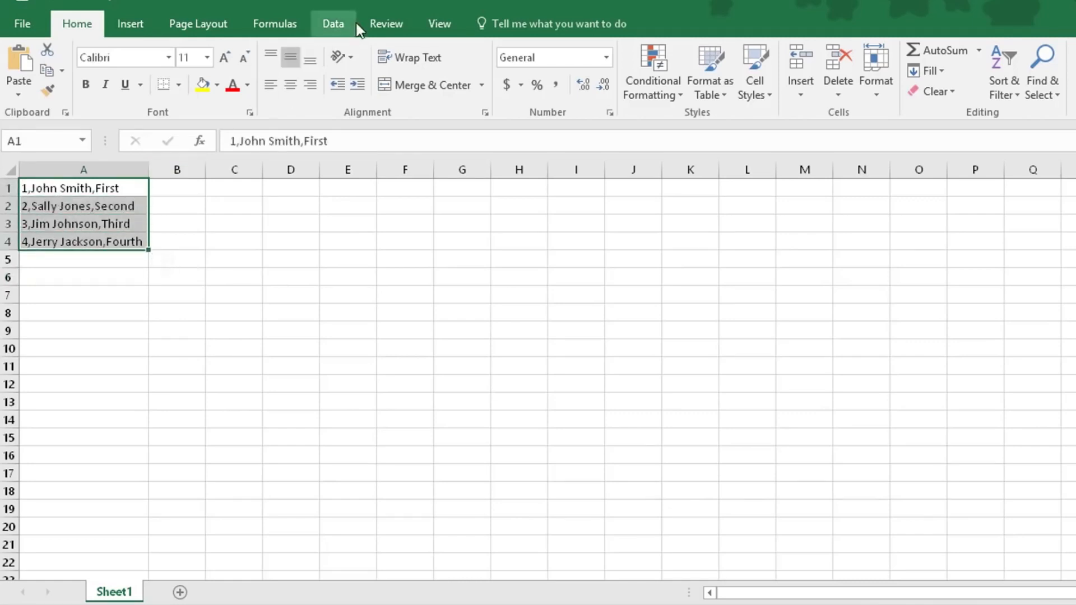
pyautogui.click(336, 24)
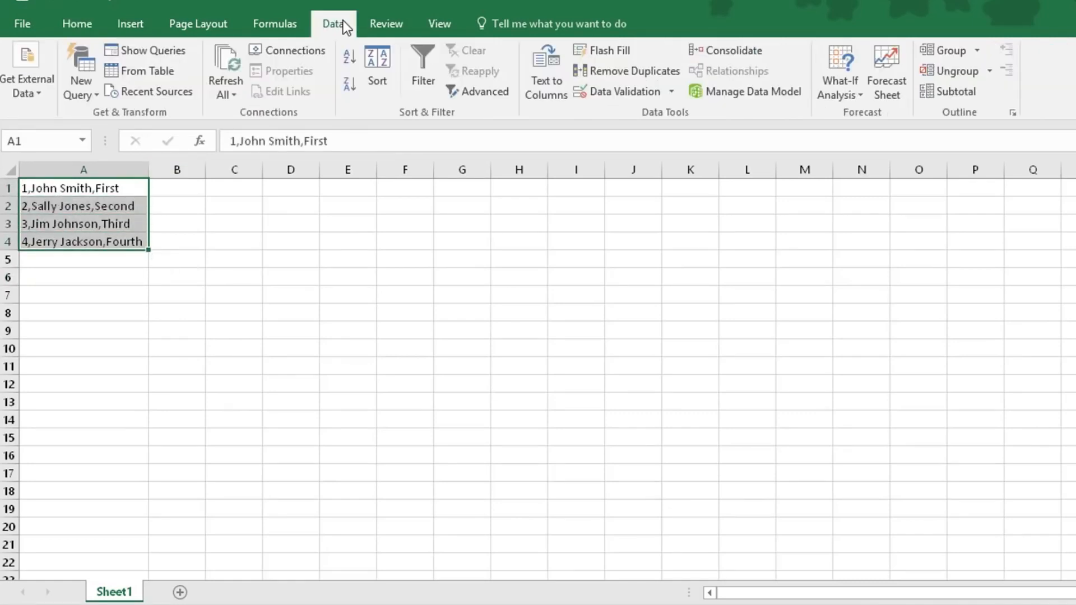
pyautogui.click(540, 85)
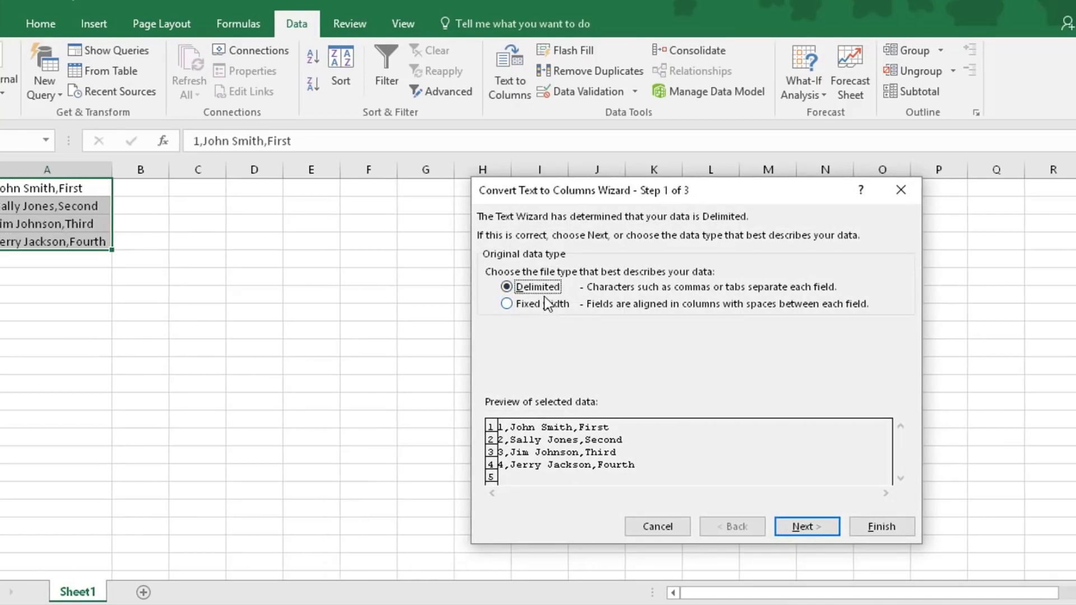
pyautogui.click(820, 527)
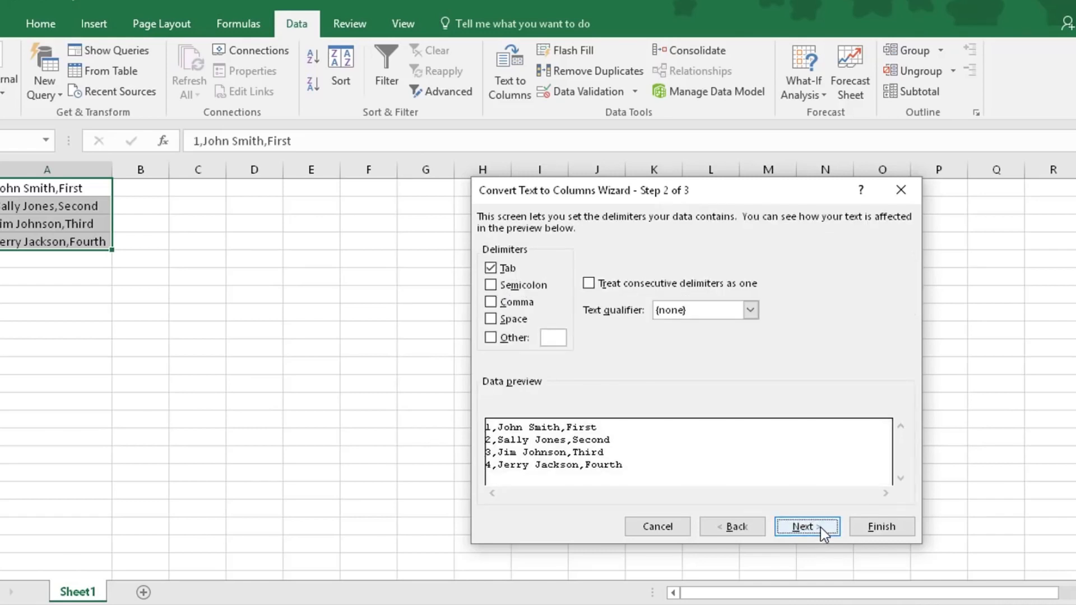
pyautogui.click(493, 301)
pyautogui.click(491, 268)
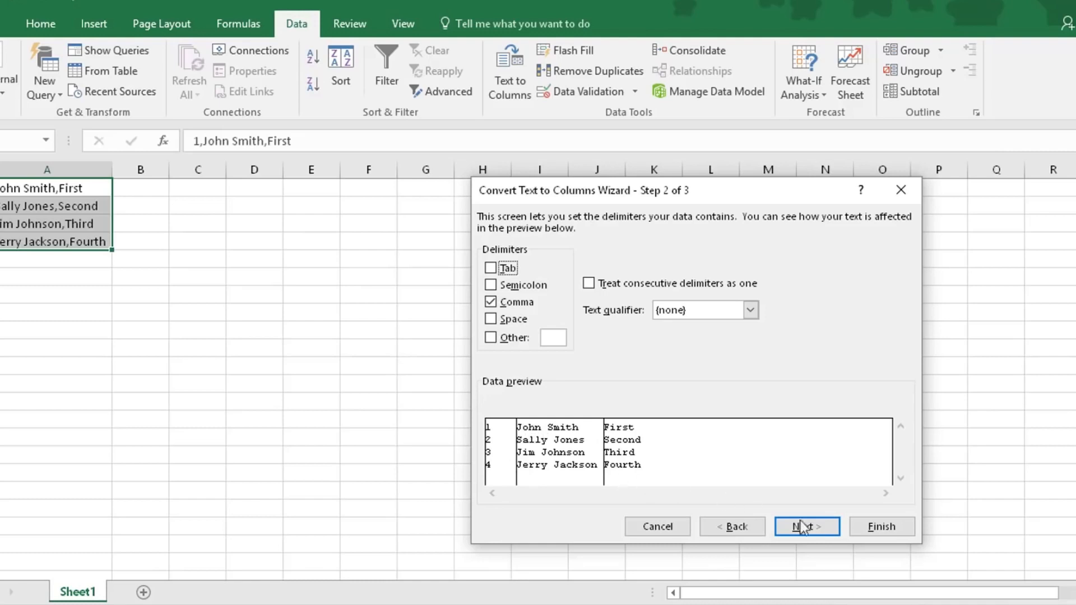
pyautogui.click(816, 529)
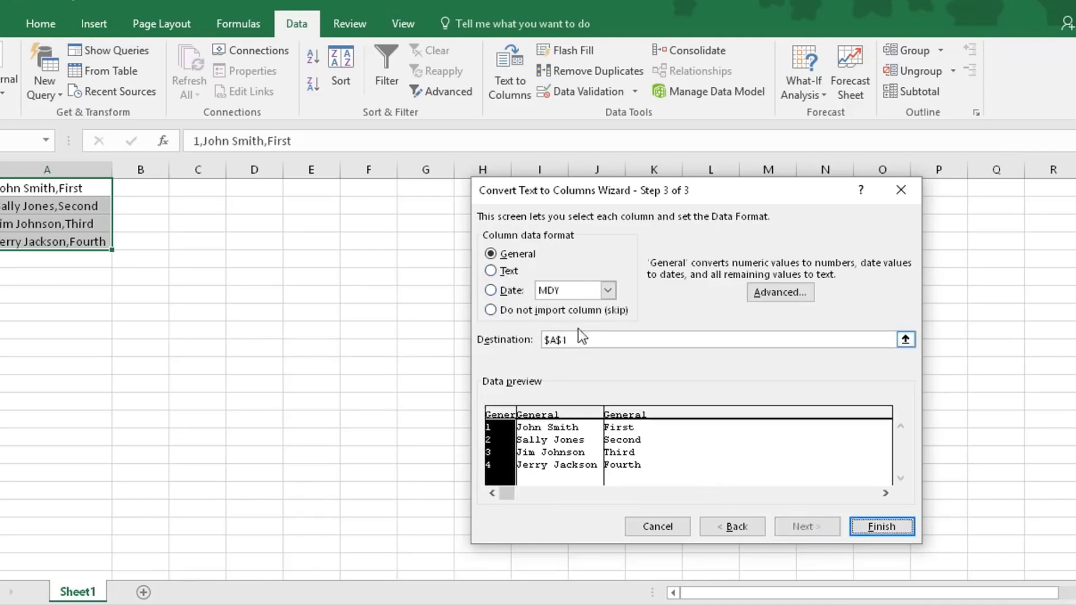
pyautogui.click(886, 530)
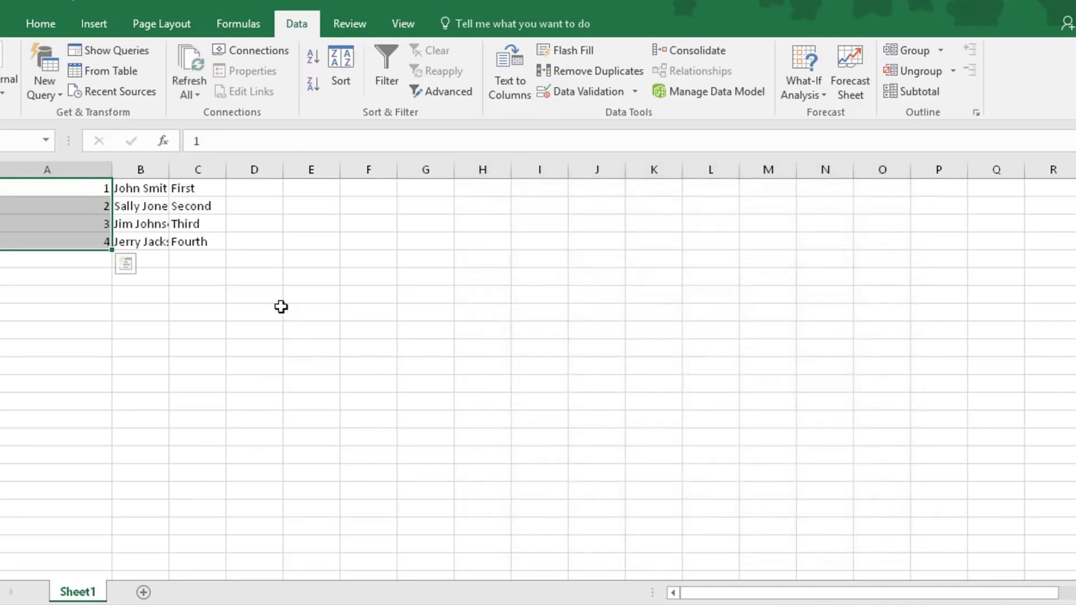
# Fit all column widths of the sheet to their contents
pyautogui.click(1, 169)
pyautogui.doubleClick(112, 169)
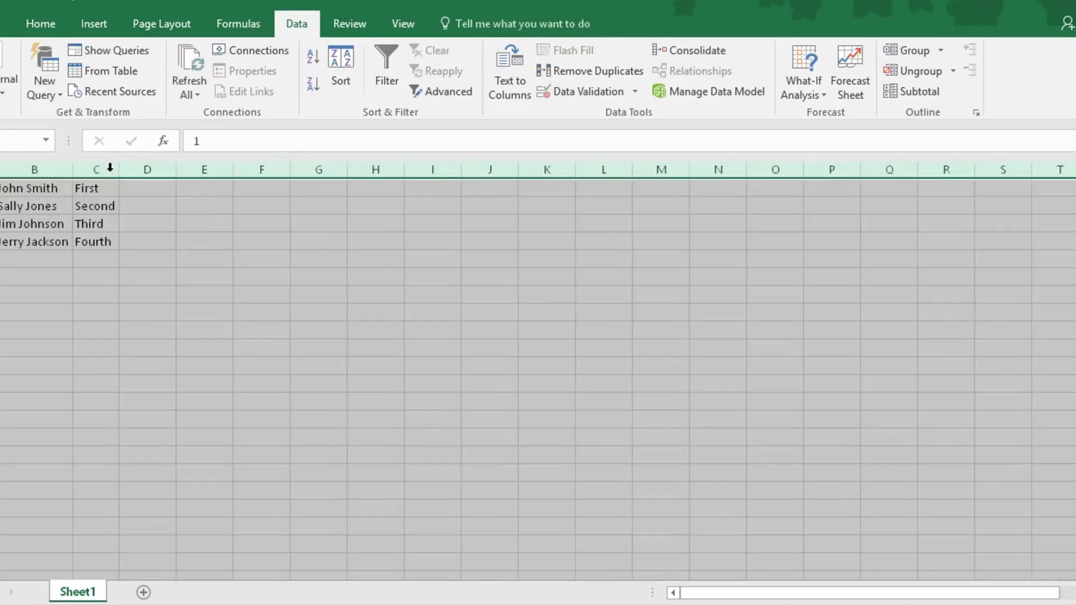
pyautogui.click(302, 350)
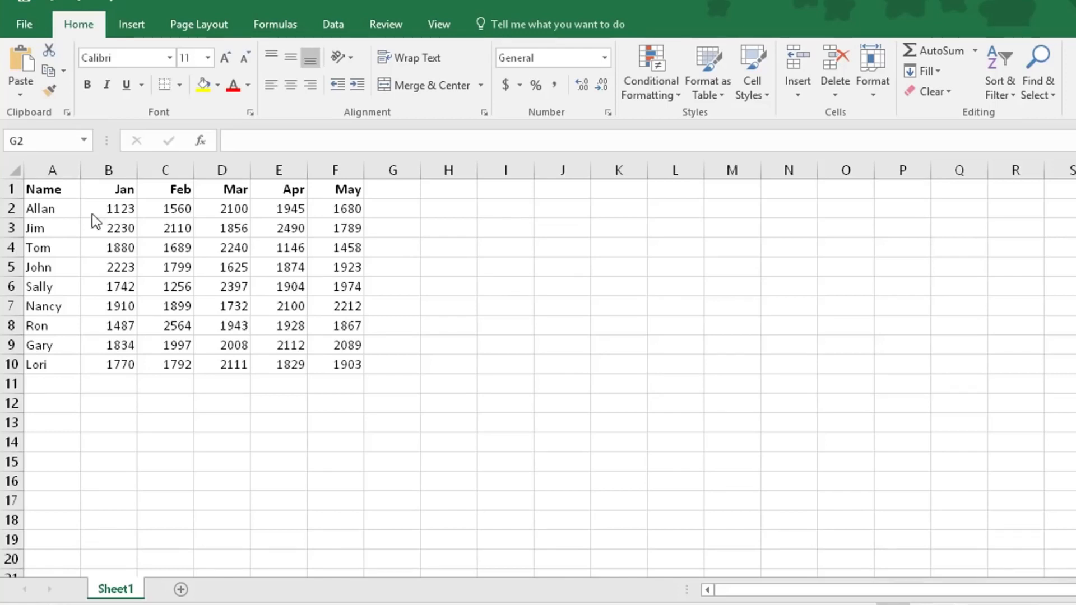
# Highlight the sales values in B2:F10 greater than 2000 with Light Red Fill with Dark Red Text
pyautogui.moveTo(96, 207); pyautogui.dragTo(345, 359)
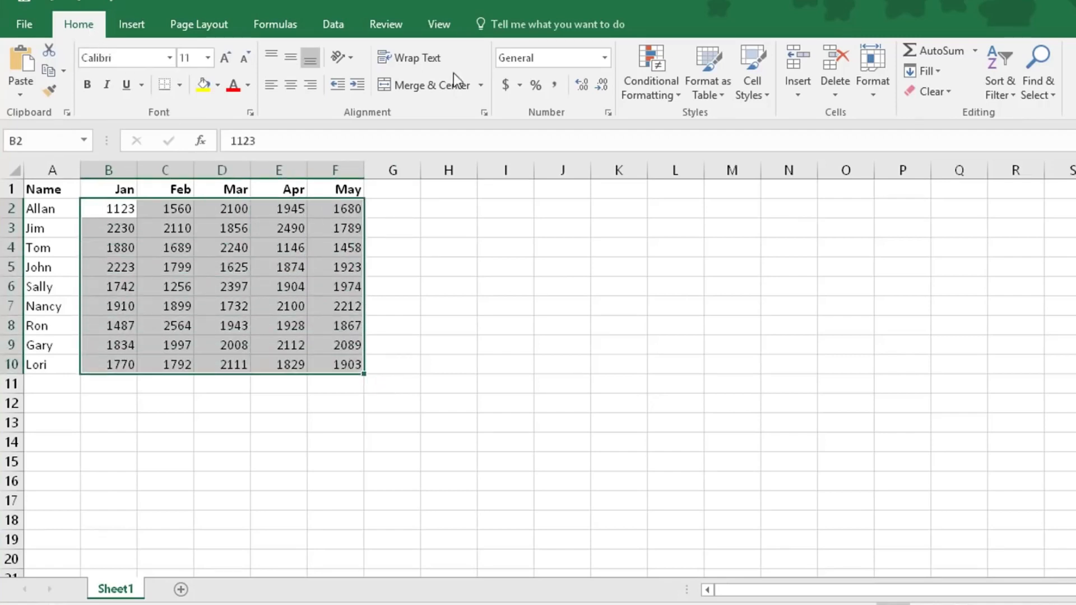
pyautogui.click(648, 92)
pyautogui.moveTo(656, 137)
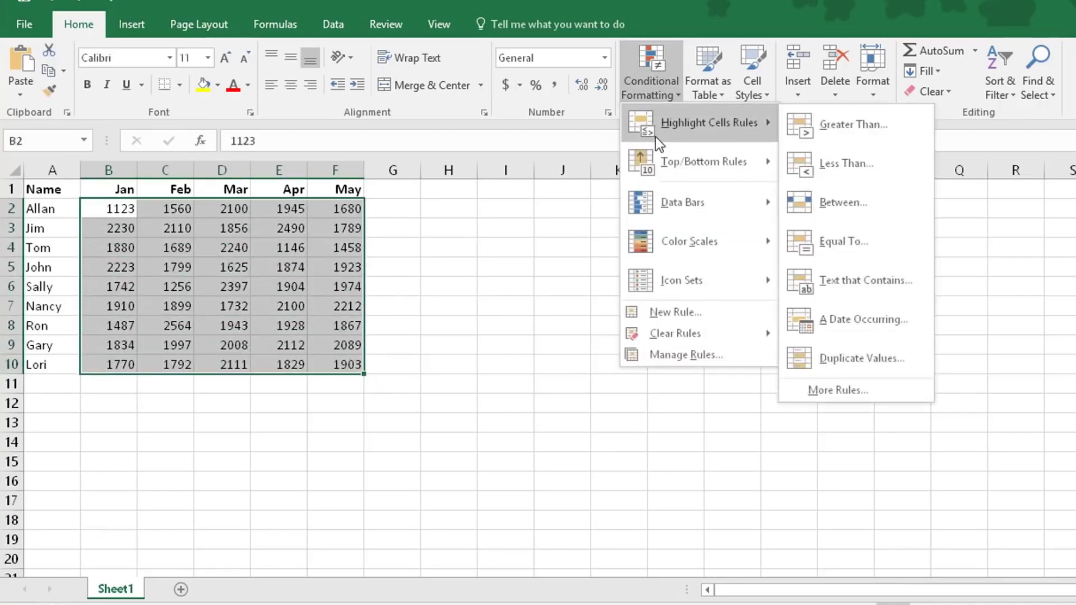
pyautogui.click(828, 131)
pyautogui.write('2000')
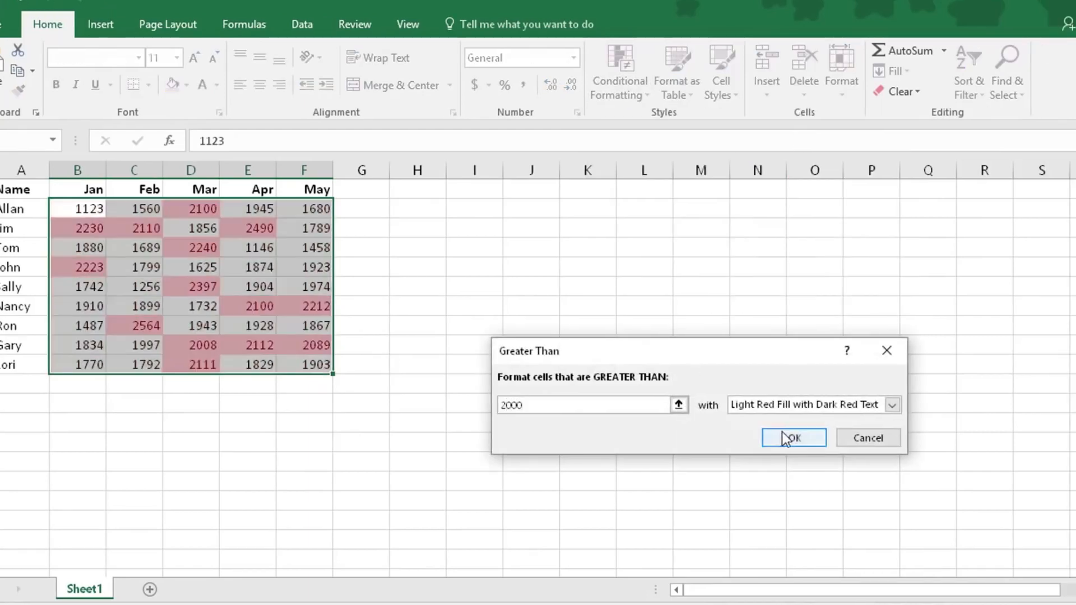
pyautogui.click(785, 436)
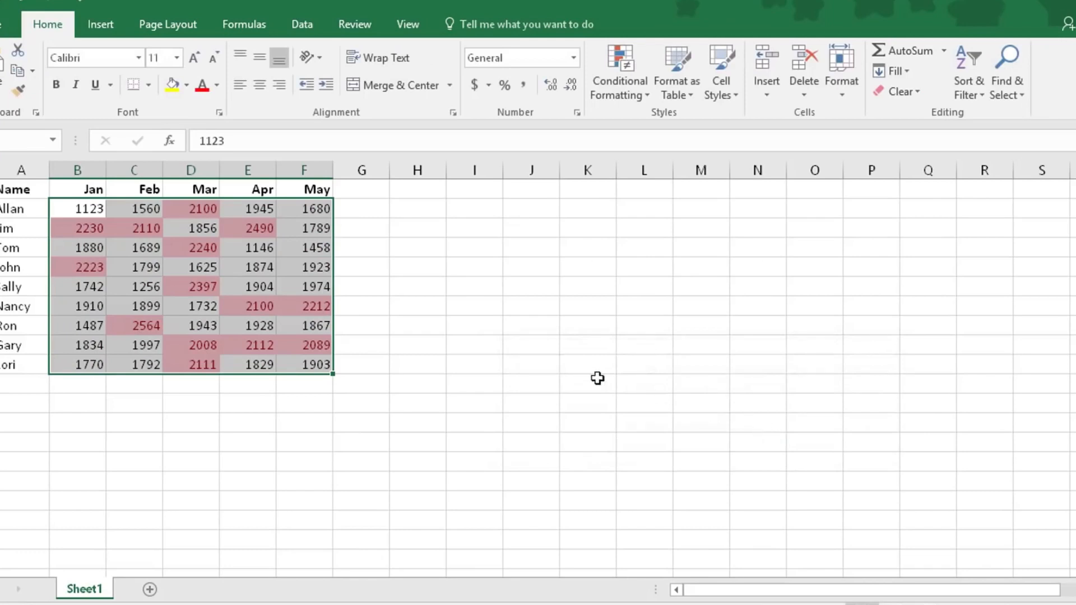
pyautogui.click(418, 324)
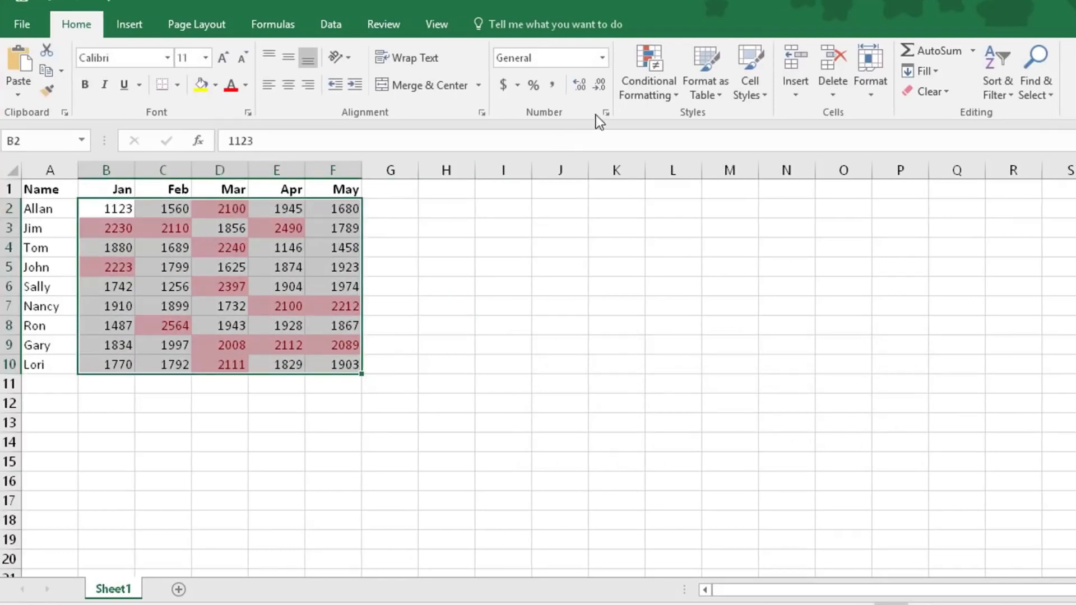
# Clear the greater-than highlighting rule from the selected sales cells B2:F10
pyautogui.click(649, 90)
pyautogui.moveTo(659, 335)
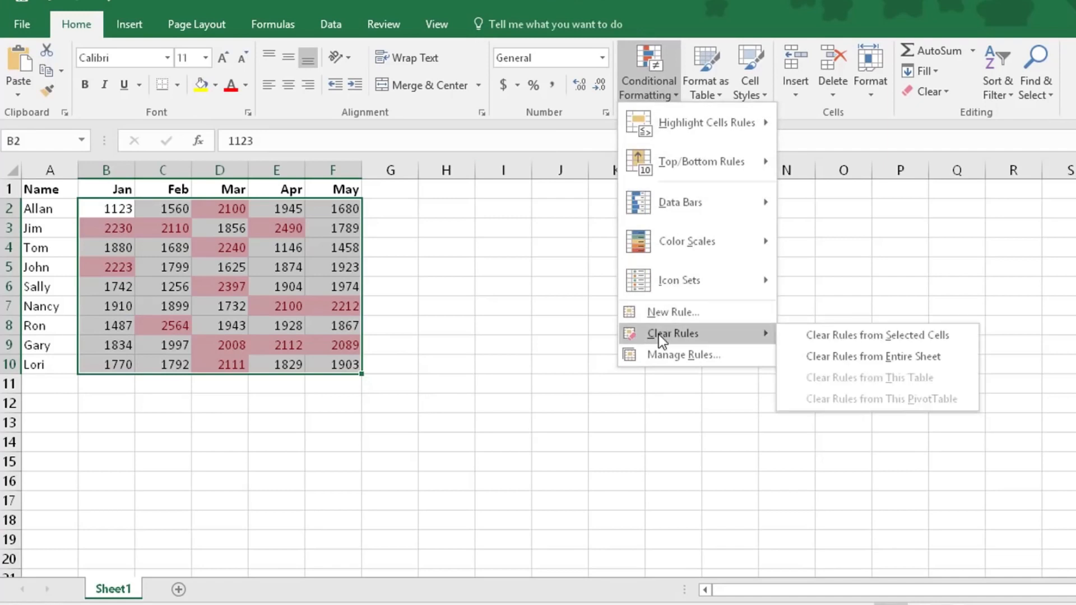
pyautogui.click(807, 336)
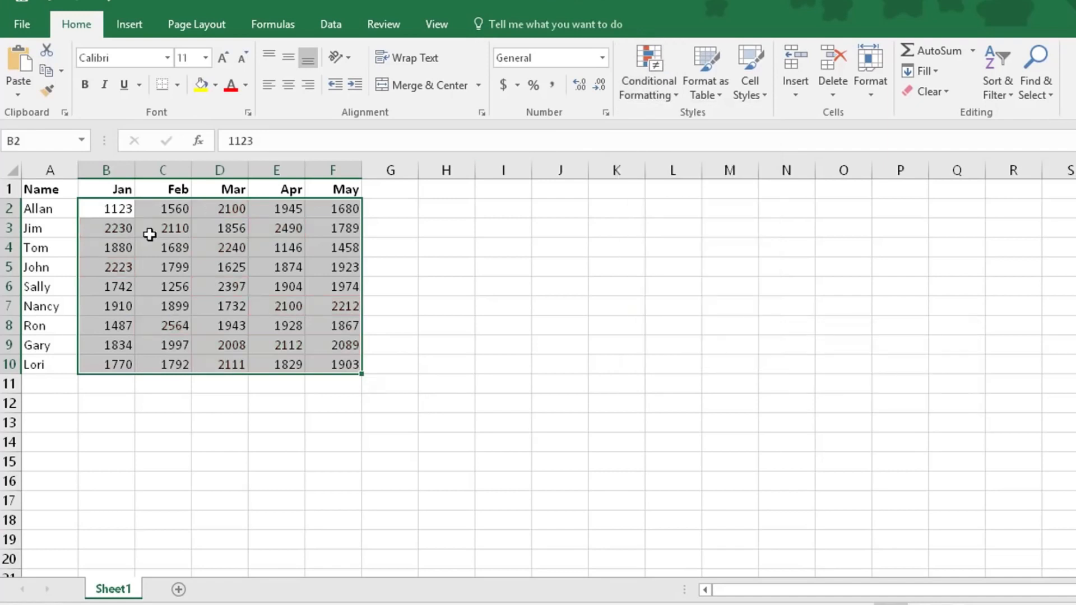
# Highlight the top 10% of the sales values in B2:F10 with conditional formatting
pyautogui.click(647, 92)
pyautogui.moveTo(673, 161)
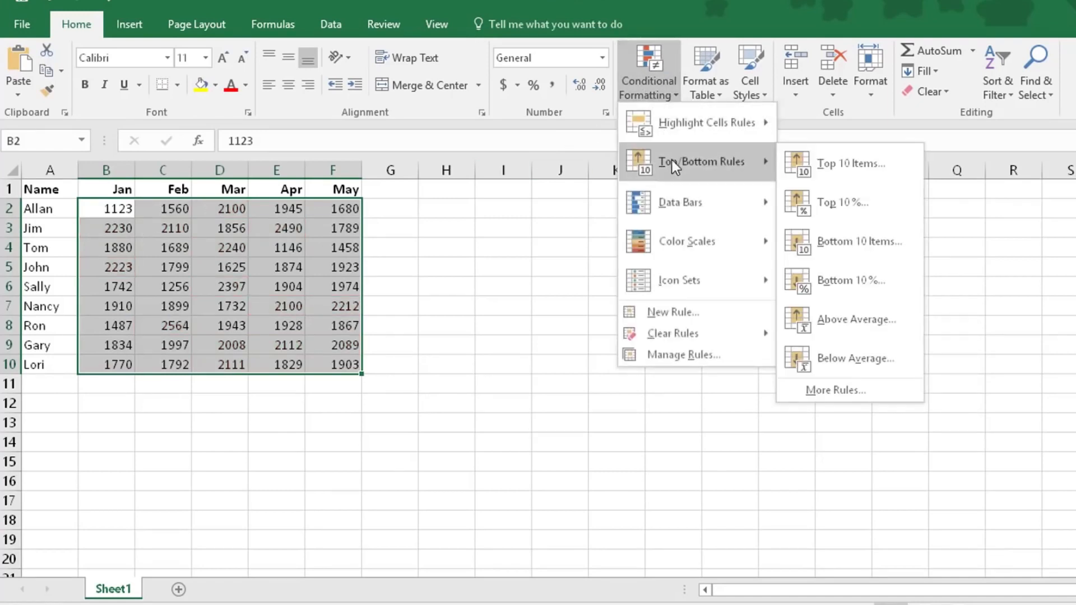
pyautogui.click(830, 197)
pyautogui.click(763, 409)
# Clear the top 10% rule from the selected sales cells
pyautogui.click(651, 95)
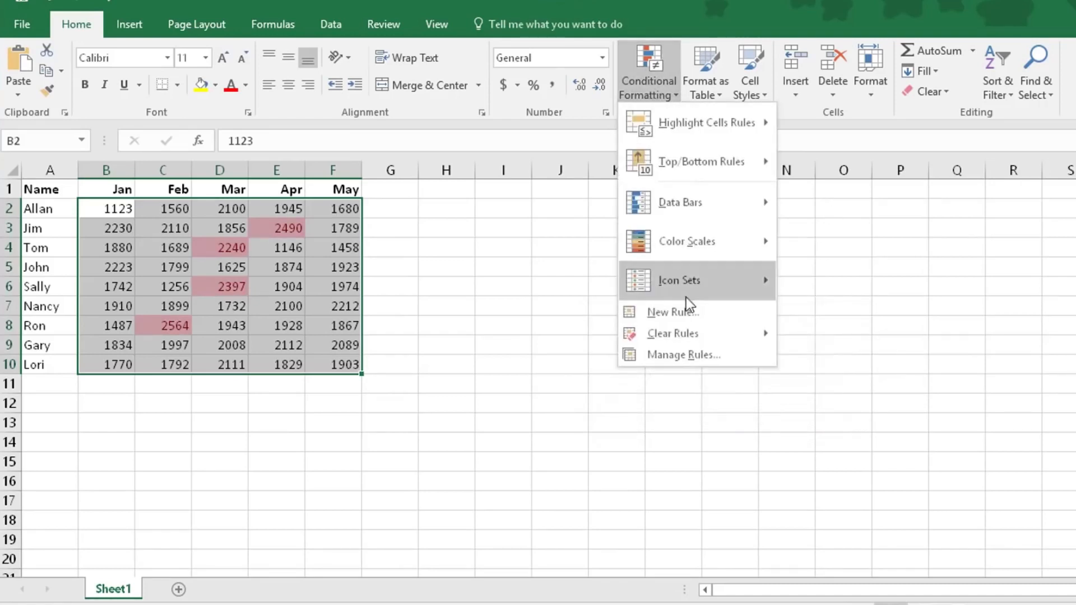
pyautogui.moveTo(681, 331)
pyautogui.click(819, 339)
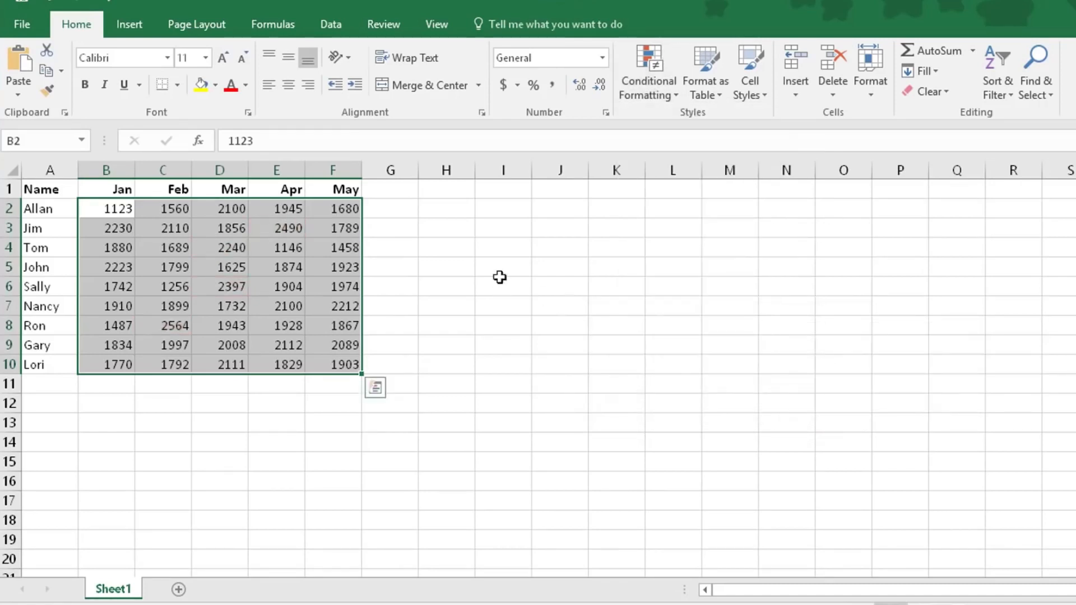
# Preview conditional formatting styles on B2:F10: blue gradient data bars, the White - Red color scale and the 5 Arrows (Colored) icon set
pyautogui.click(647, 70)
pyautogui.moveTo(693, 193)
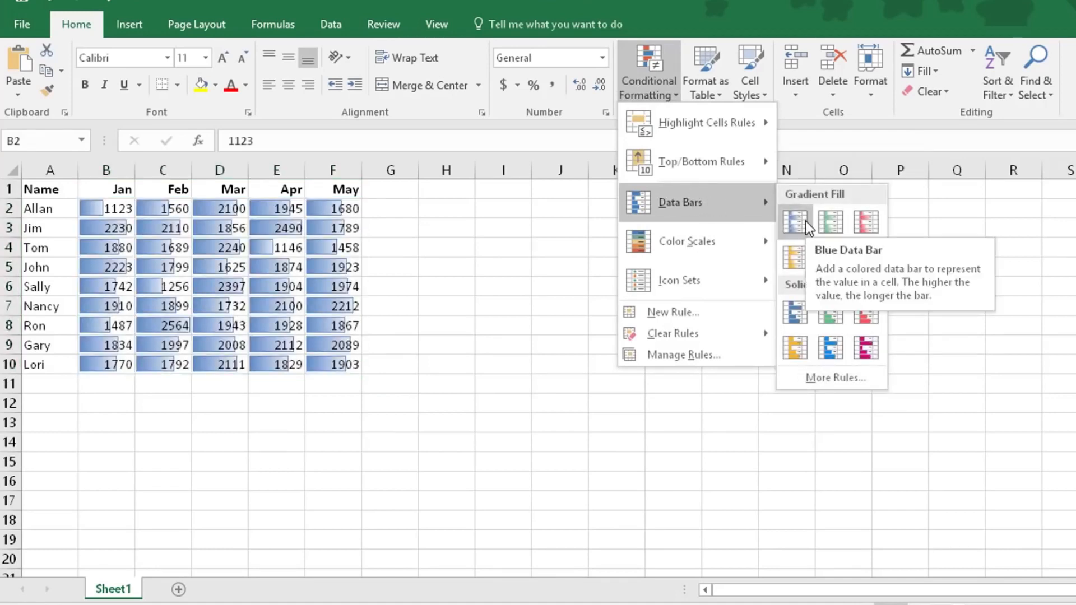
pyautogui.moveTo(680, 243)
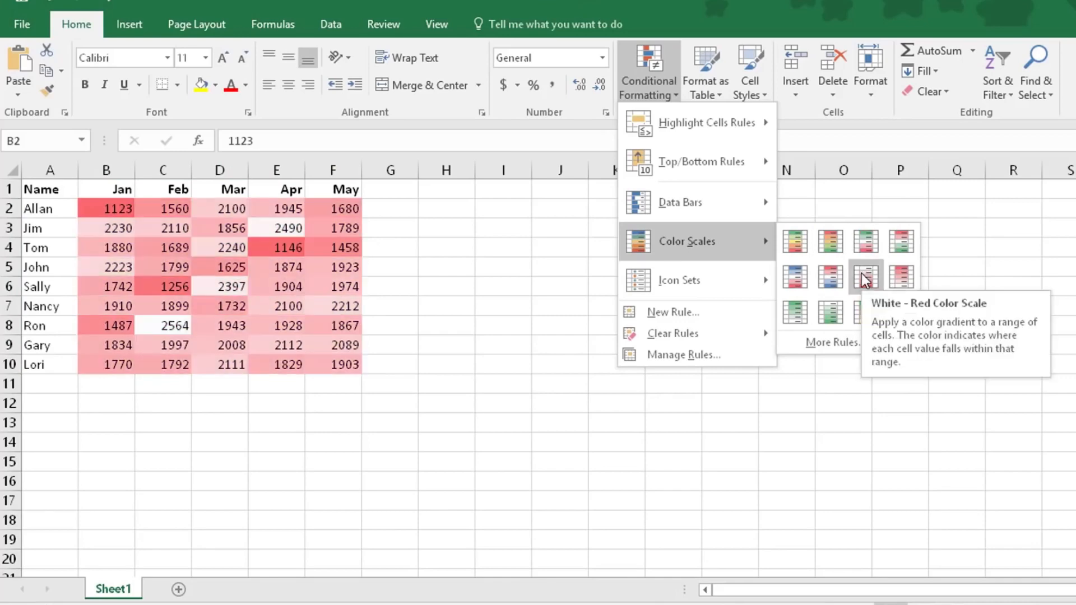
pyautogui.moveTo(708, 277)
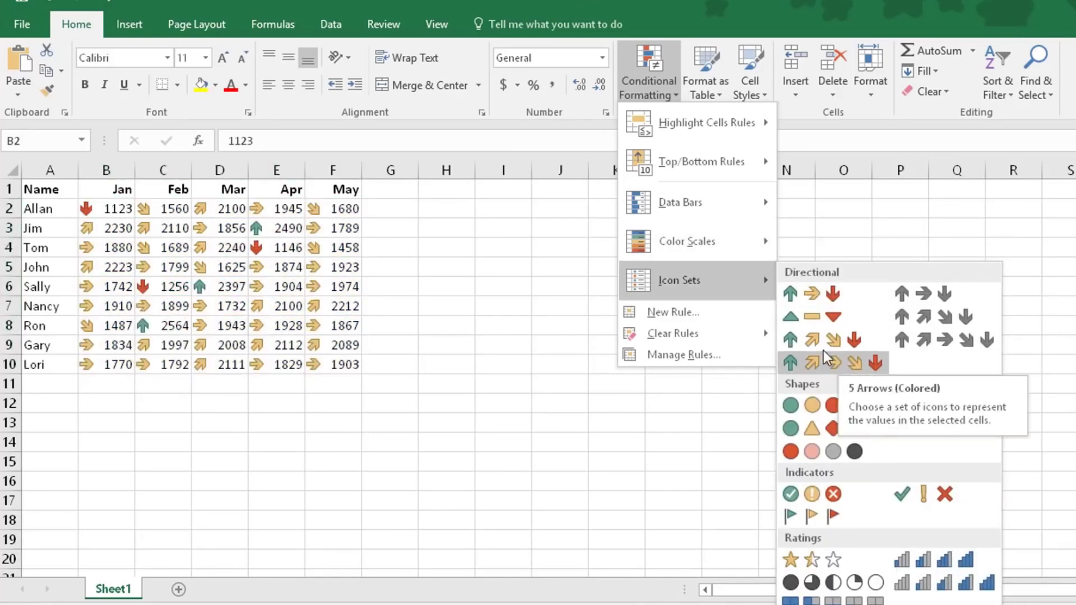
pyautogui.click(711, 314)
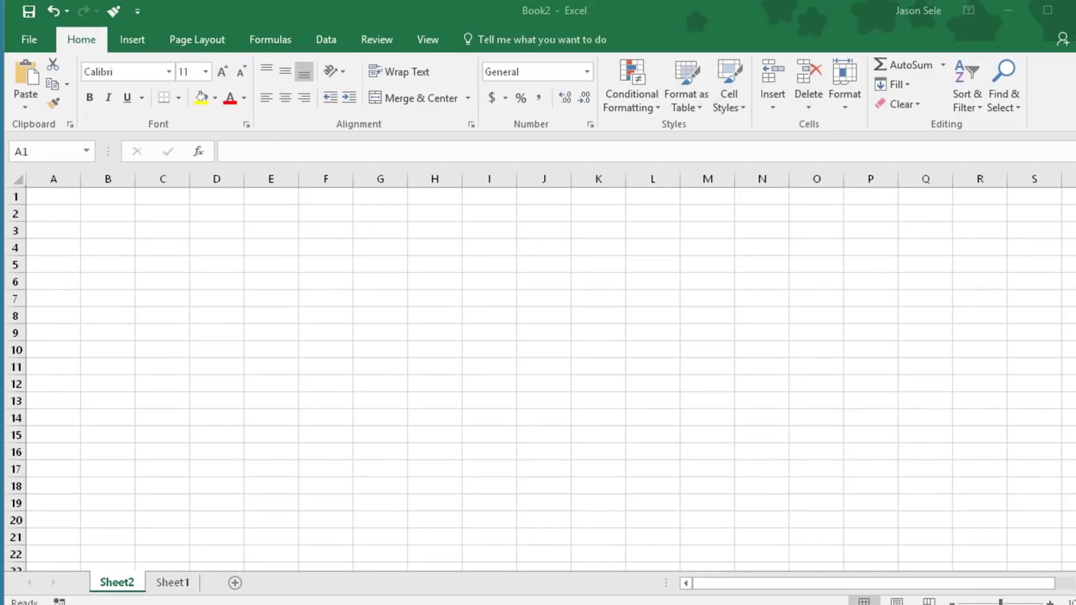
# Enable the COM add-in Microsoft Power Pivot for Excel through the Excel options and display its Power Pivot commands
pyautogui.click(31, 42)
pyautogui.click(58, 477)
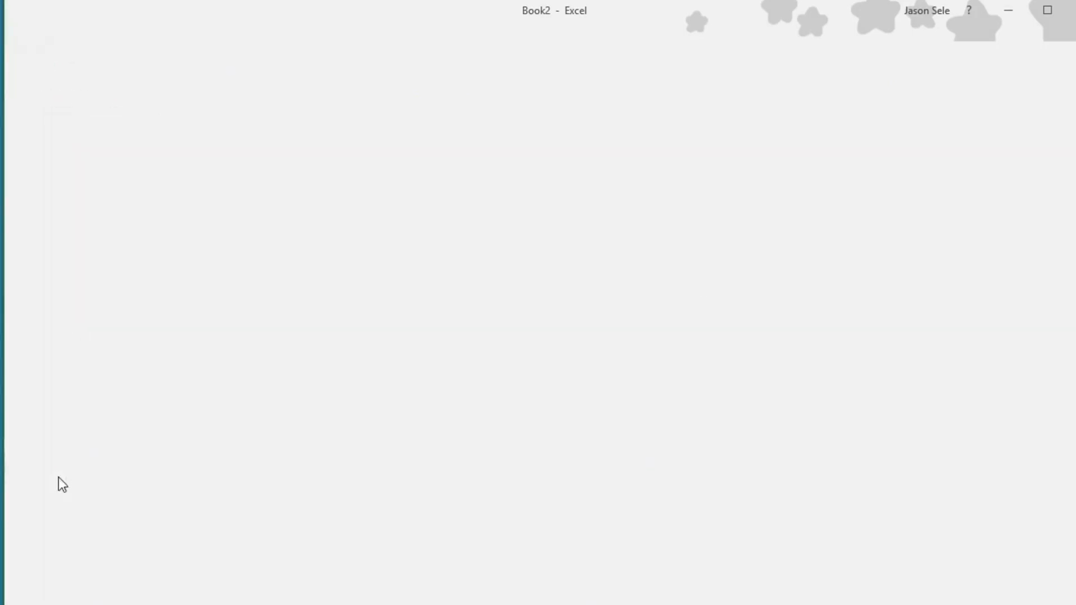
pyautogui.click(240, 212)
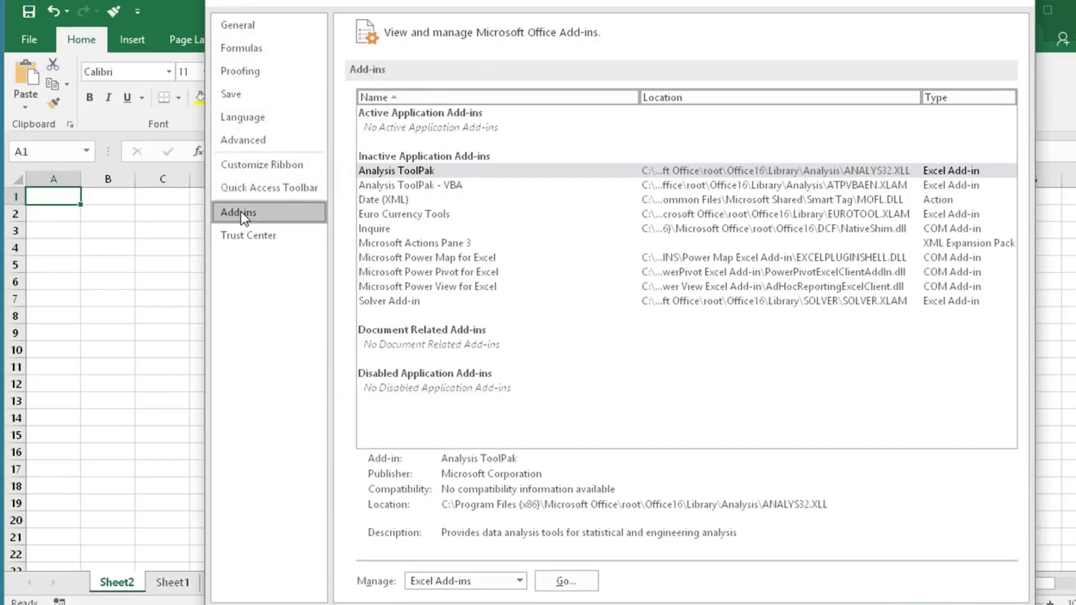
pyautogui.click(521, 581)
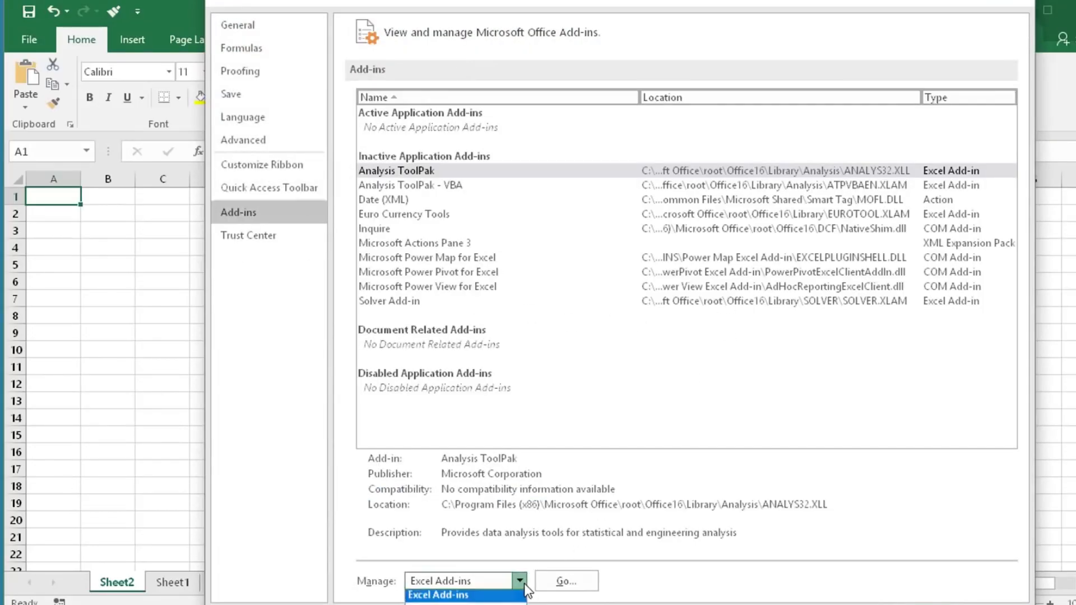
pyautogui.click(460, 604)
pyautogui.click(564, 586)
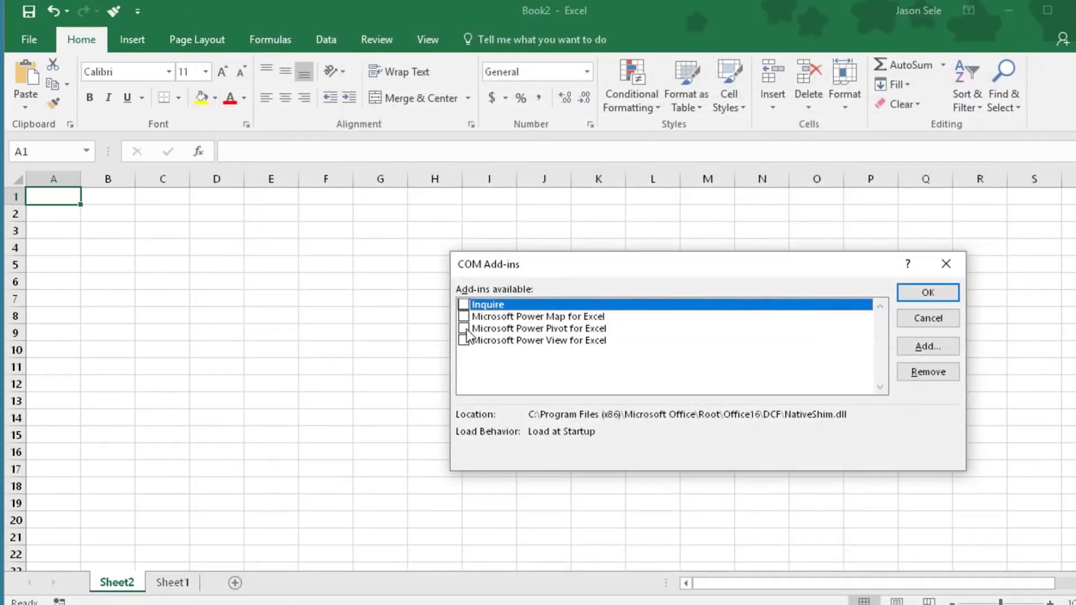
pyautogui.click(464, 329)
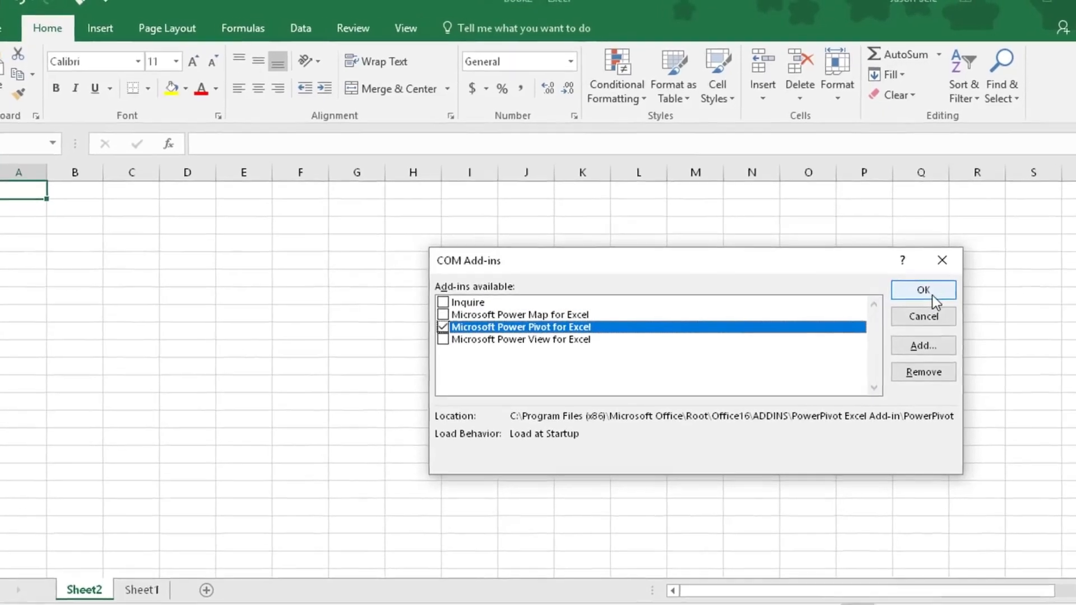
pyautogui.click(931, 295)
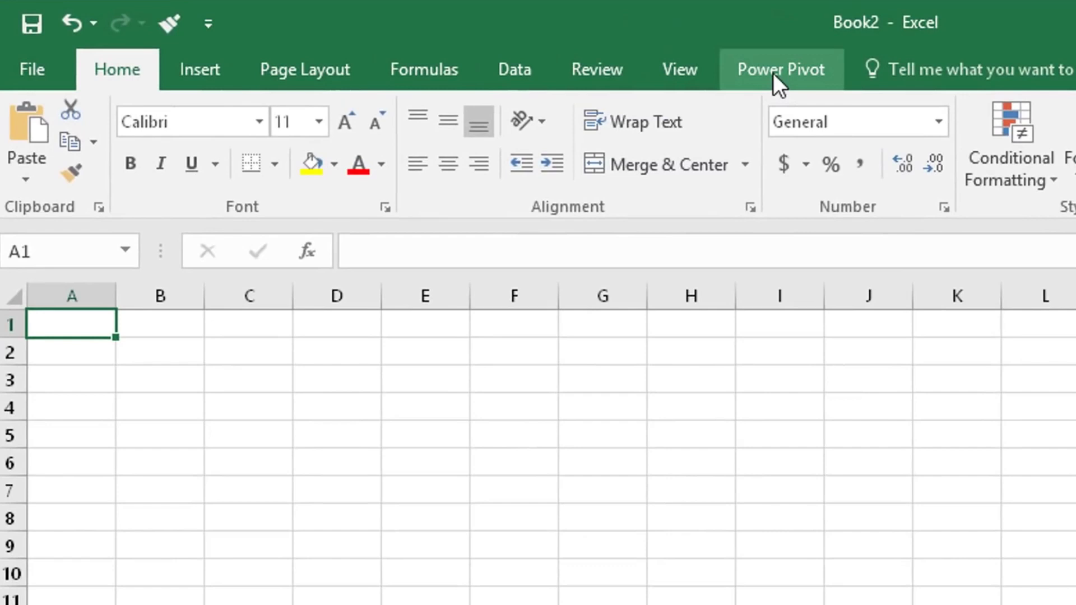
pyautogui.click(774, 75)
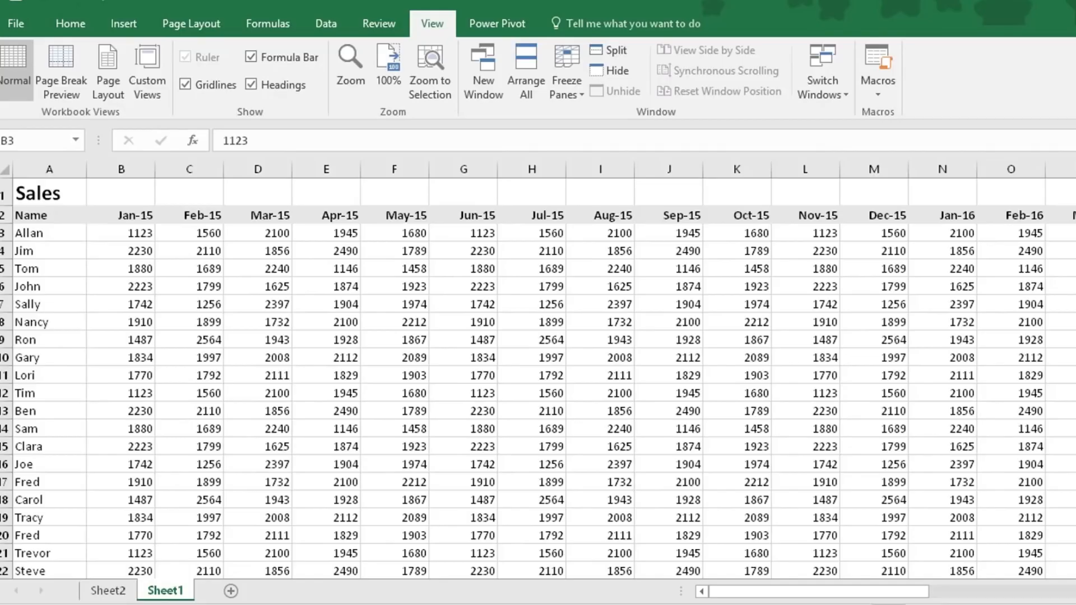
# Freeze the top two rows and the Name column of the Sales sheet, using B3 as the freeze point
pyautogui.click(728, 593)
pyautogui.moveTo(757, 597)
pyautogui.mouseDown()
pyautogui.moveTo(820, 600)
pyautogui.moveTo(755, 598)
pyautogui.mouseUp()
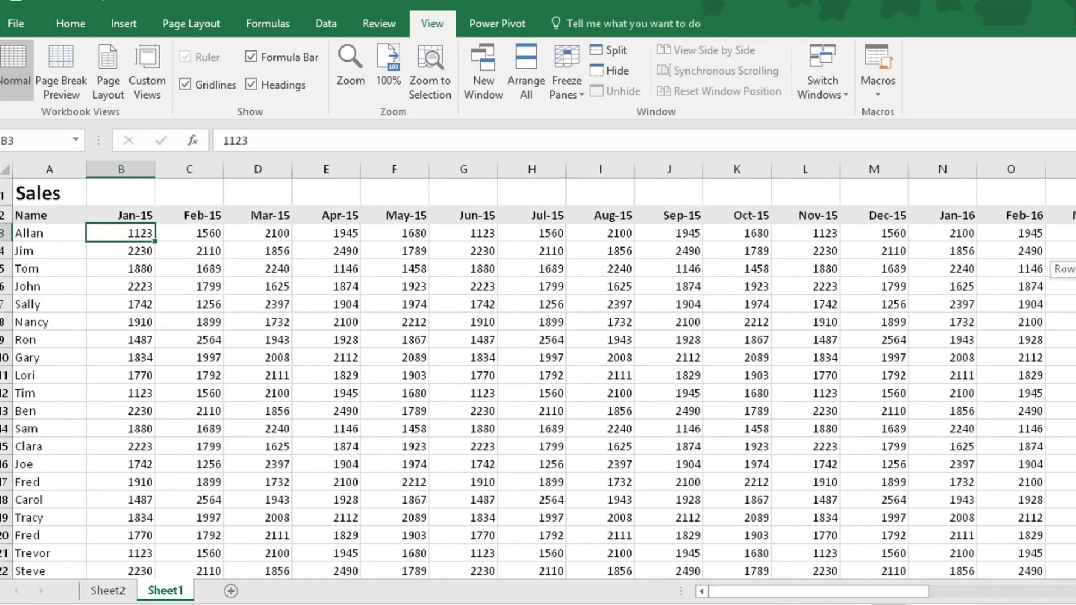
pyautogui.moveTo(1075, 269)
pyautogui.mouseDown()
pyautogui.moveTo(1075, 353)
pyautogui.moveTo(1075, 269)
pyautogui.mouseUp()
pyautogui.click(558, 81)
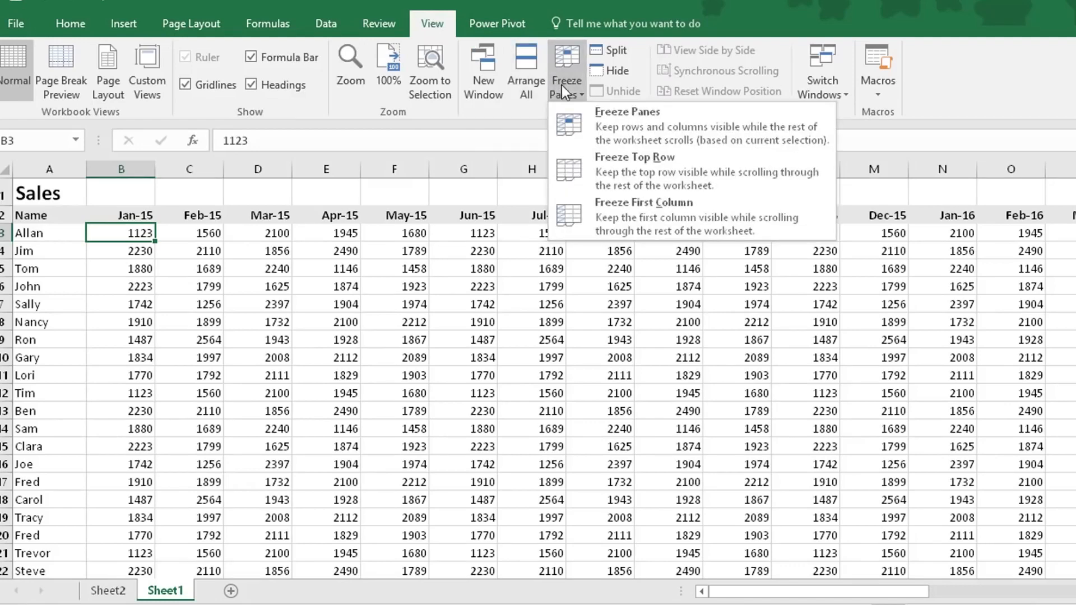
pyautogui.click(618, 119)
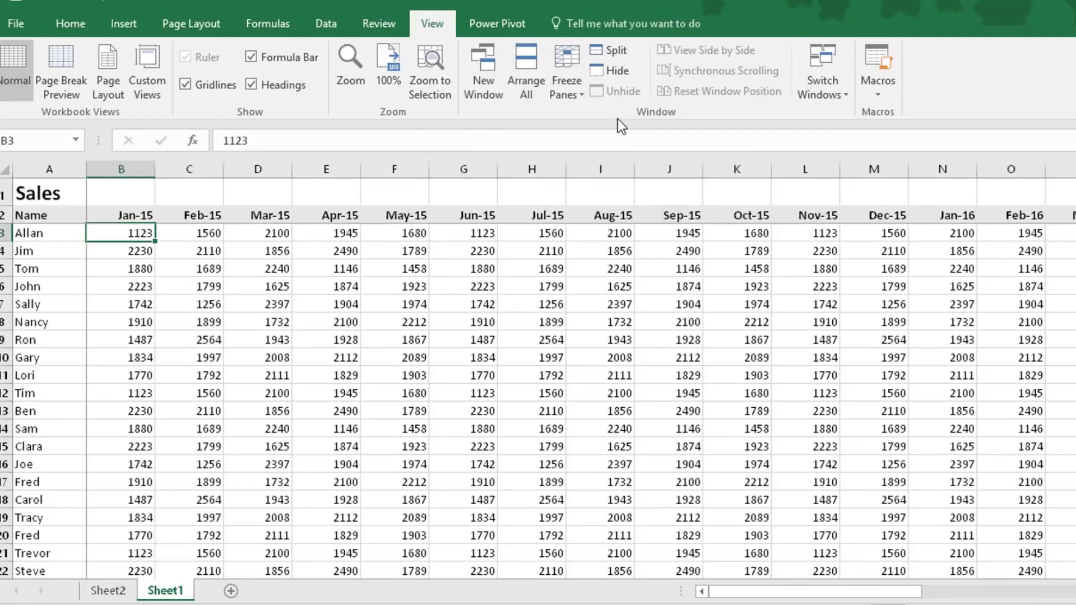
# Check that the headers and Name column of the Sales sheet stay in place, and unfreeze its panes
pyautogui.moveTo(888, 594); pyautogui.dragTo(863, 598)
pyautogui.moveTo(1075, 256); pyautogui.dragTo(1075, 286)
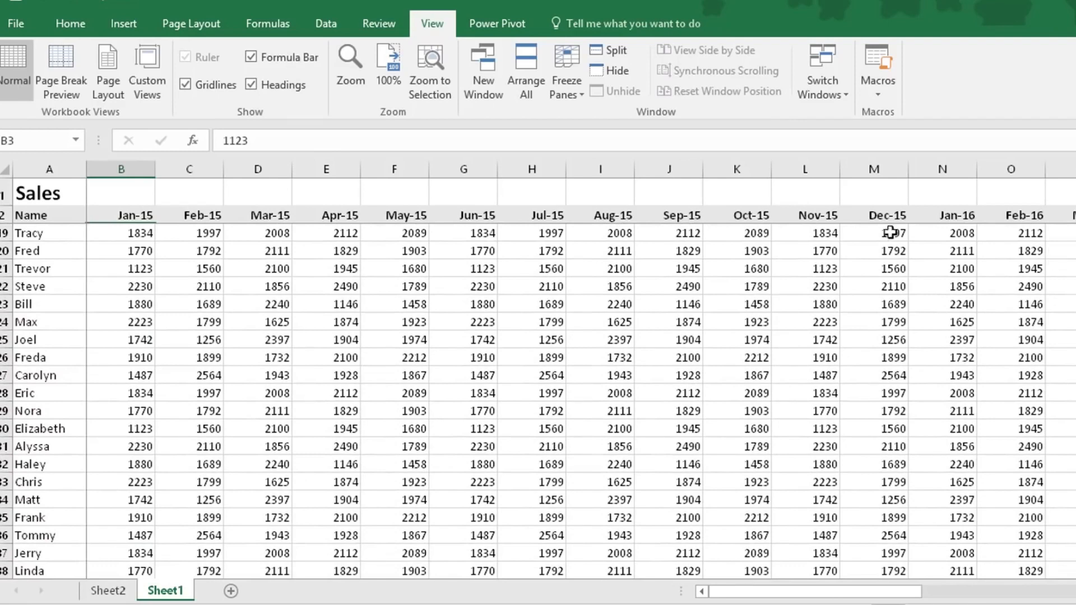
pyautogui.click(573, 87)
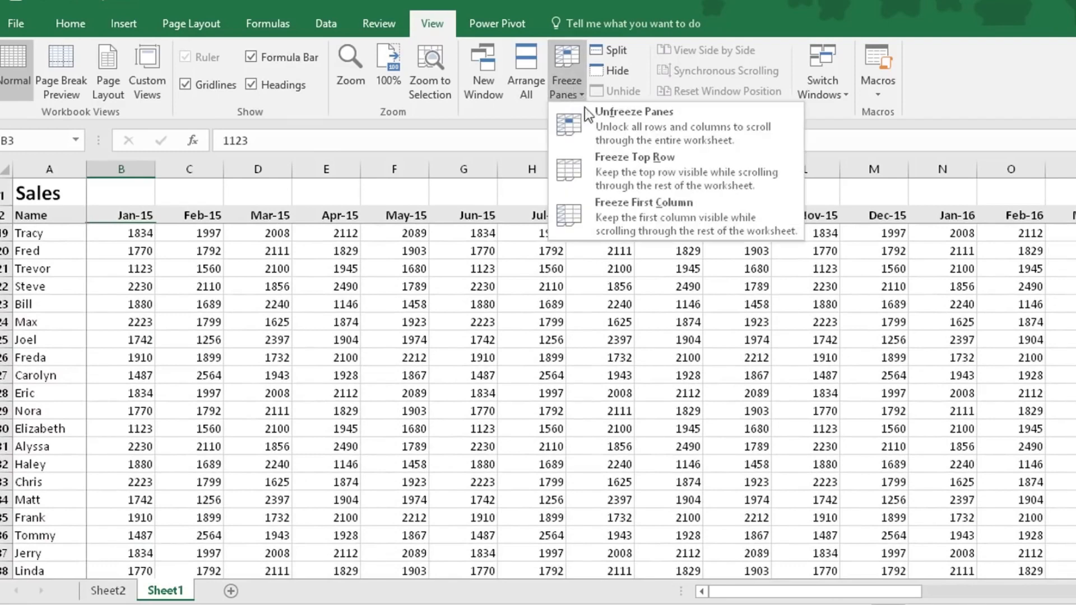
pyautogui.click(641, 120)
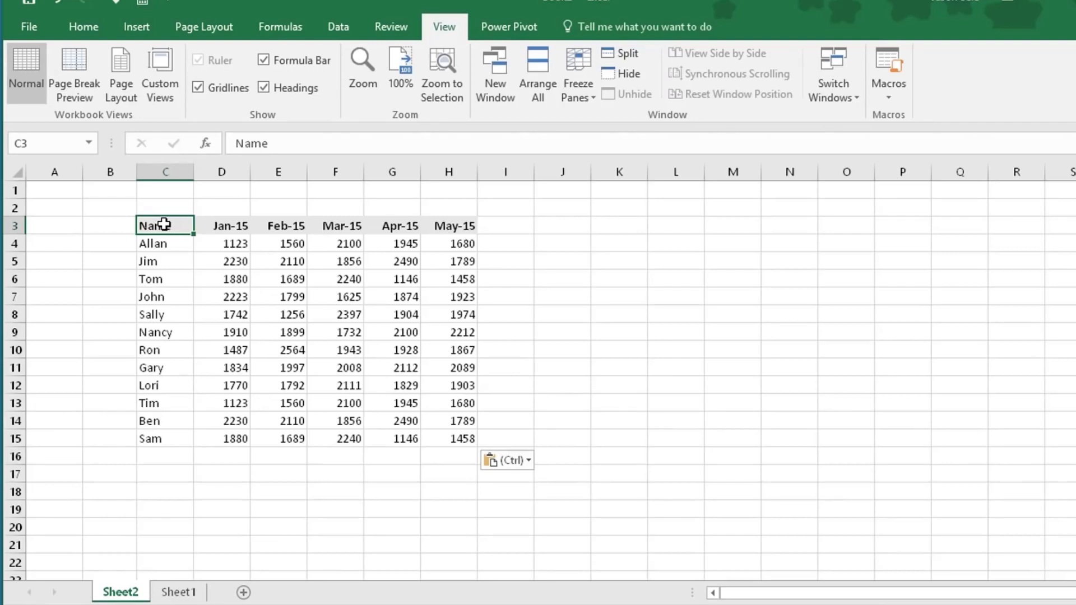
# From C3 on Sheet2, jump to the last filled column and the last filled row of the table, returning to C3
pyautogui.hotkey('ctrl', 'Right')
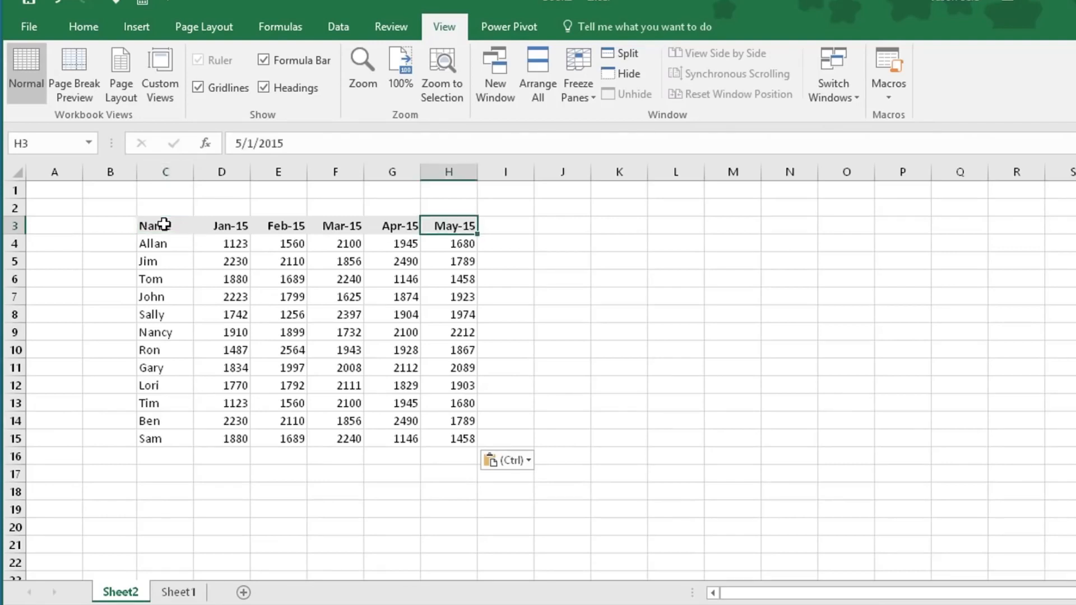
pyautogui.hotkey('ctrl', 'Down')
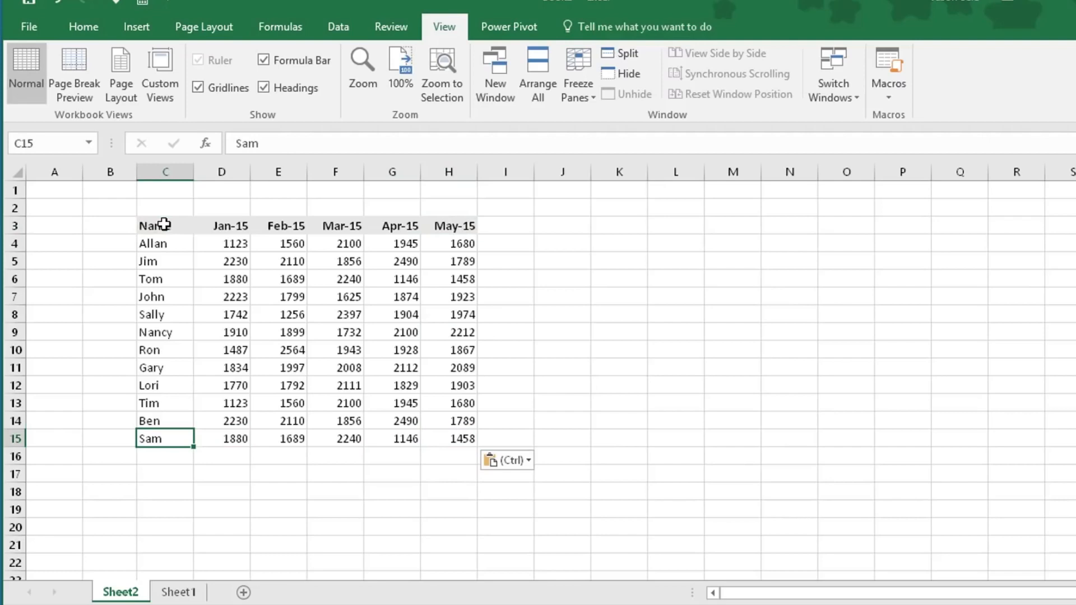
pyautogui.click(164, 224)
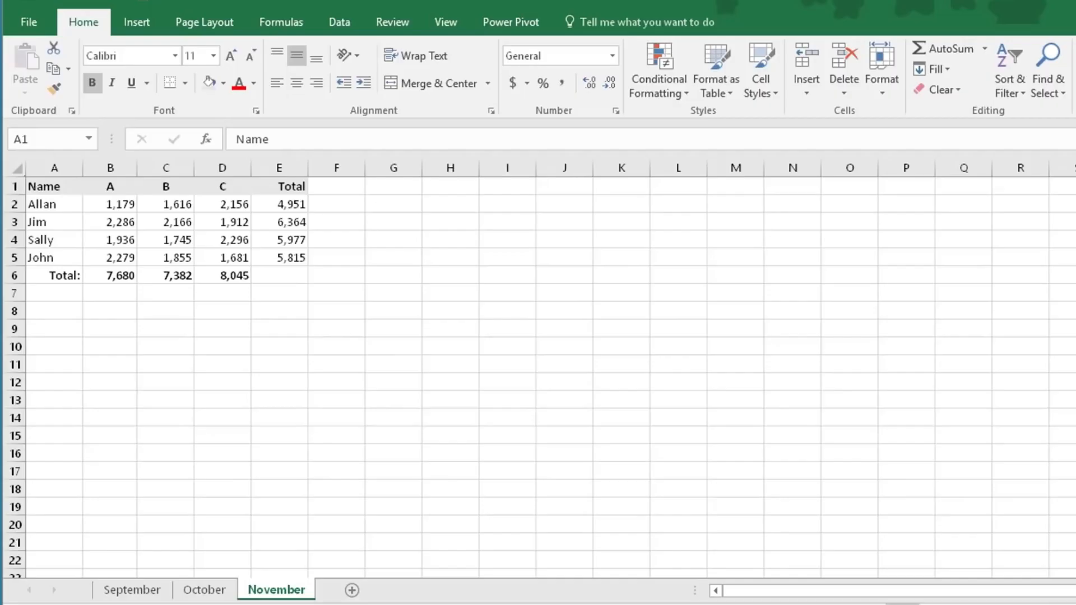
# Duplicate the November sheet after the existing sheets and rename the copy Total
pyautogui.click(133, 592)
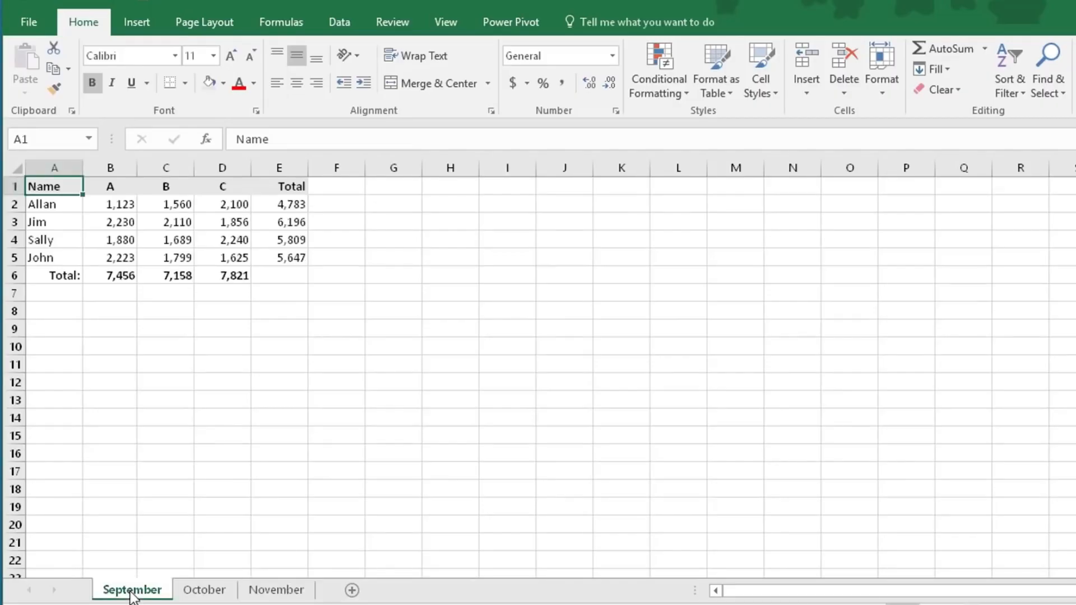
pyautogui.click(207, 591)
pyautogui.click(259, 592)
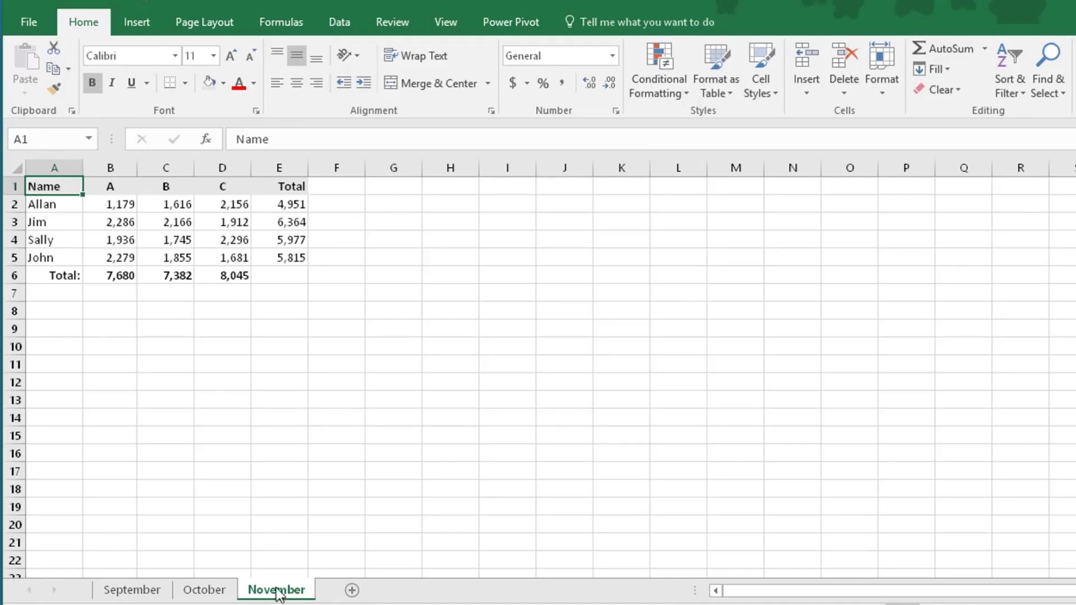
pyautogui.moveTo(278, 595); pyautogui.dragTo(335, 595)
pyautogui.rightClick(335, 595)
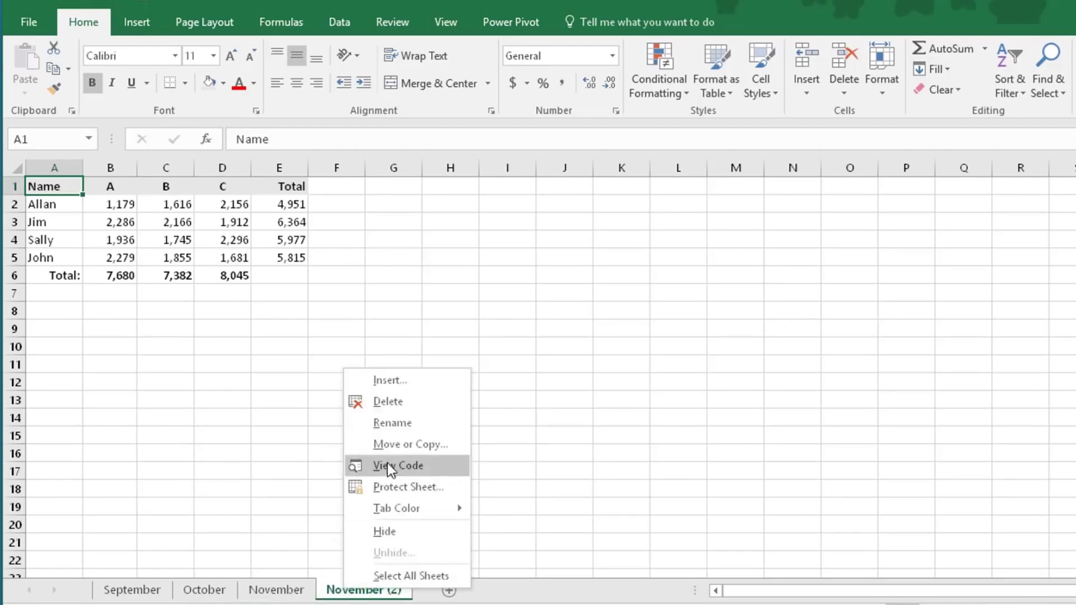
pyautogui.click(389, 426)
pyautogui.write('Total')
pyautogui.press('Return')
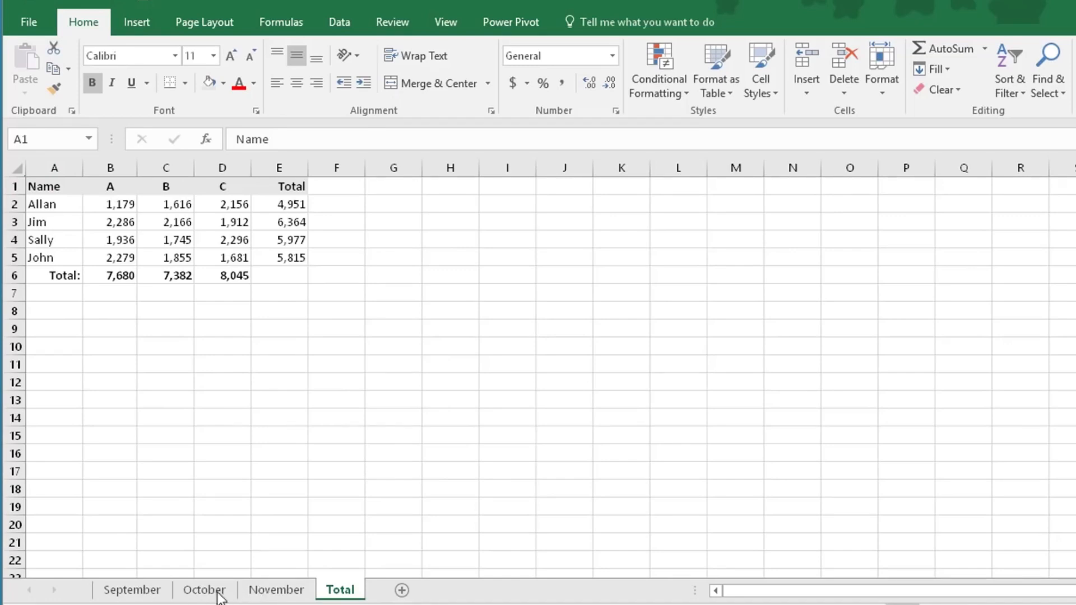
# Group the September, October, November and Total sheets and insert a blank row above the header row
pyautogui.click(341, 594)
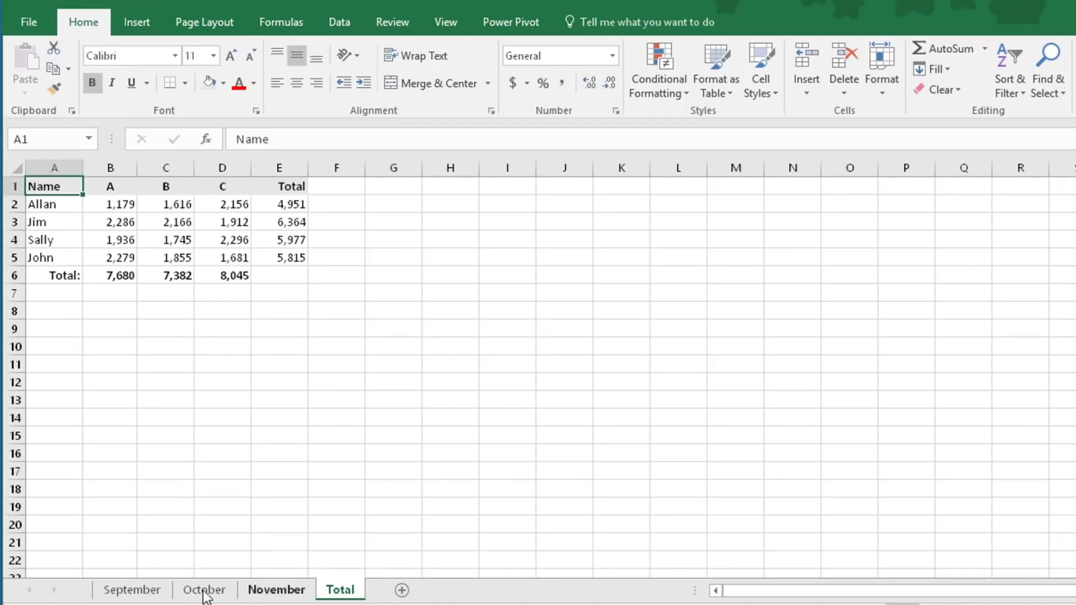
pyautogui.keyDown('shift'); pyautogui.click(134, 595); pyautogui.keyUp('shift')
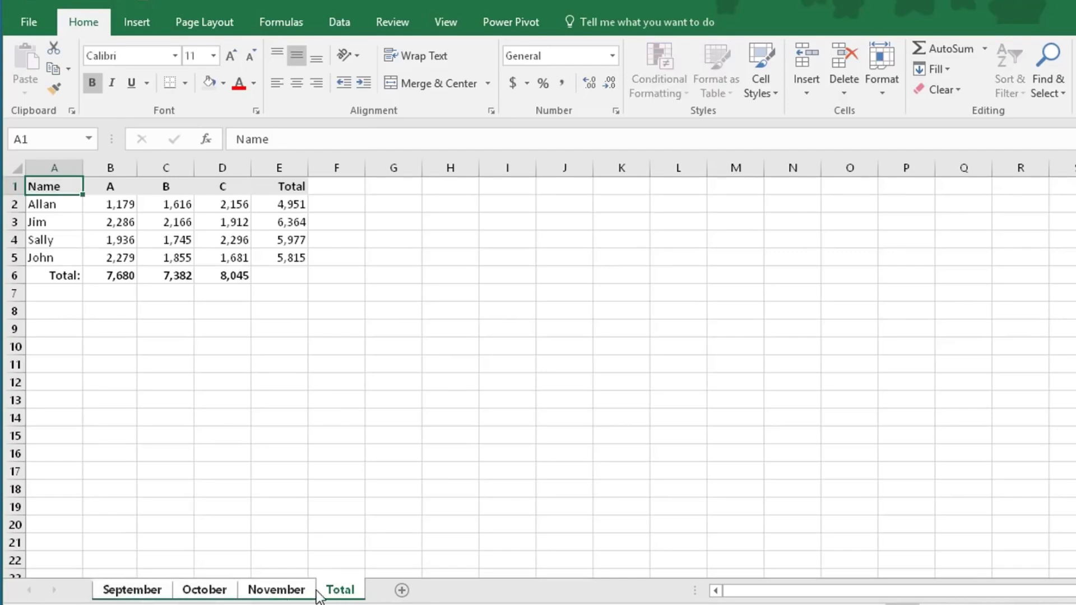
pyautogui.rightClick(15, 187)
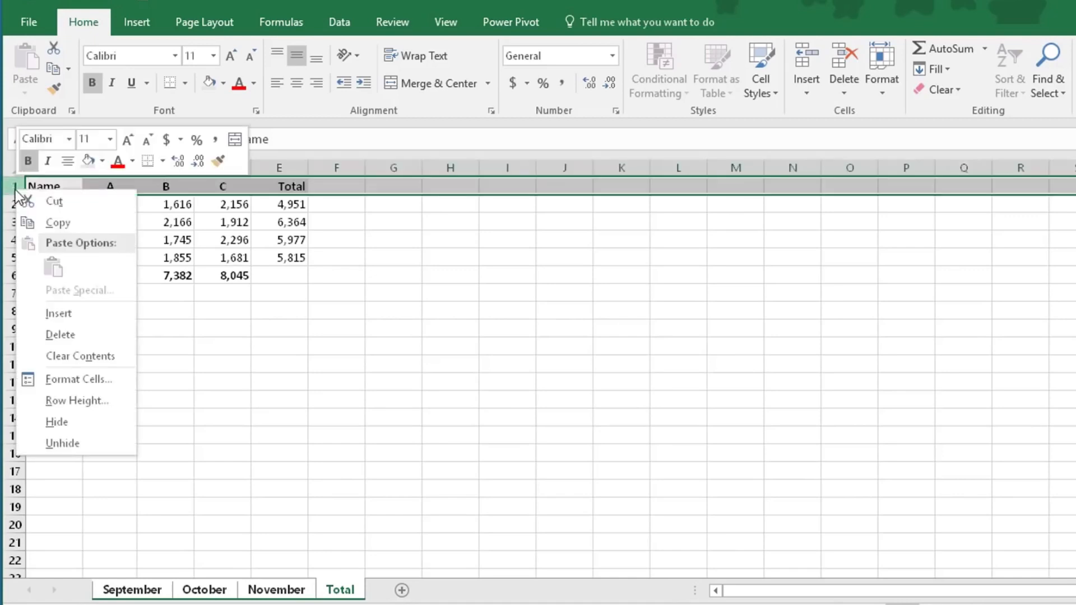
pyautogui.click(67, 314)
# Enter the title Sales in C1 of the grouped sheets and format it bold at font size 20
pyautogui.click(150, 187)
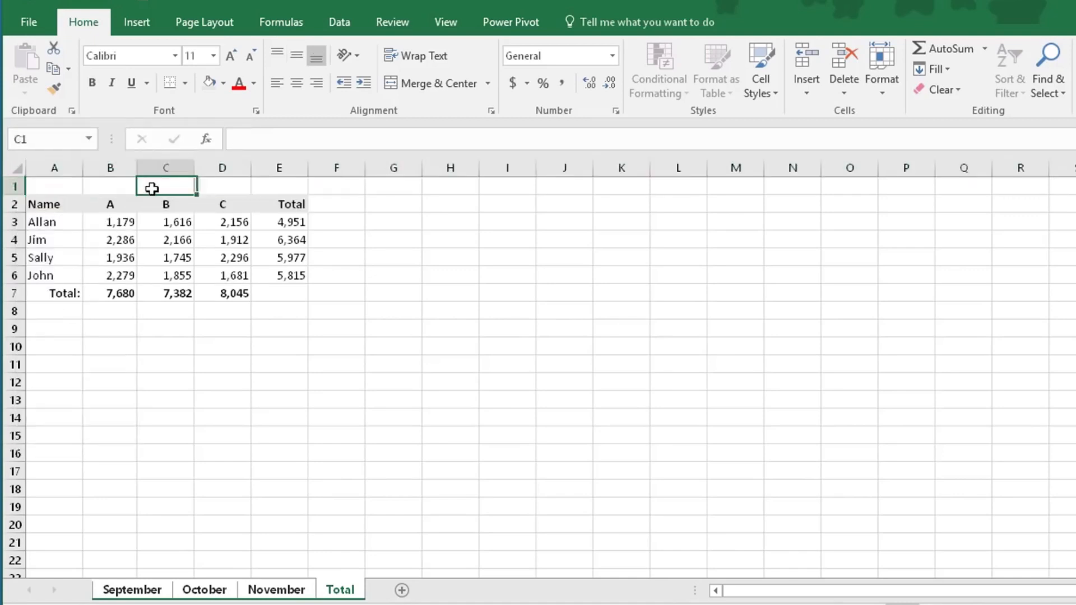
pyautogui.write('Sales')
pyautogui.press('Return')
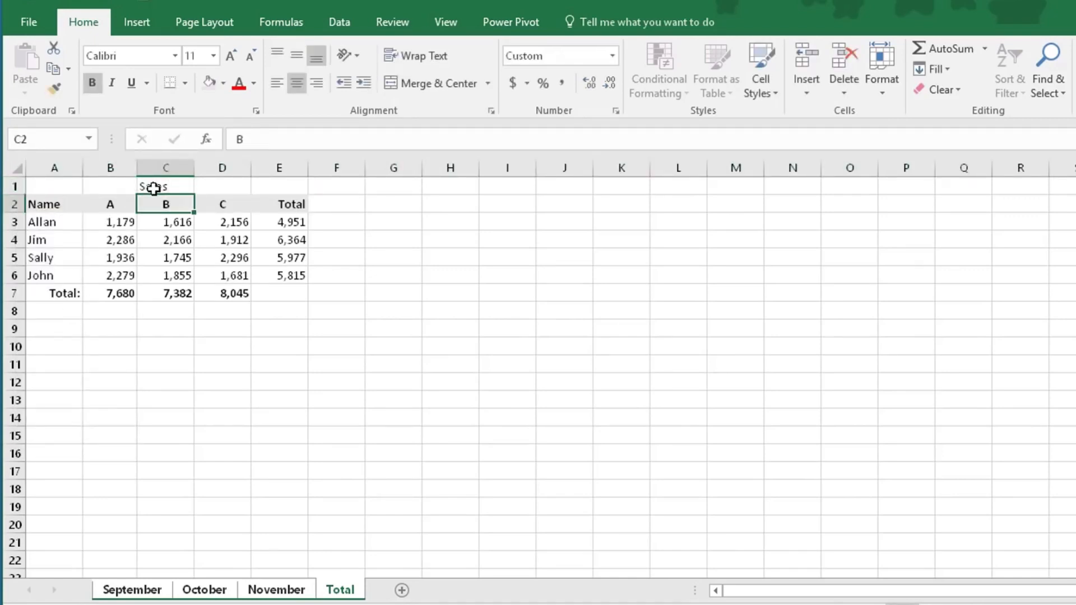
pyautogui.click(152, 187)
pyautogui.click(99, 83)
pyautogui.click(231, 57)
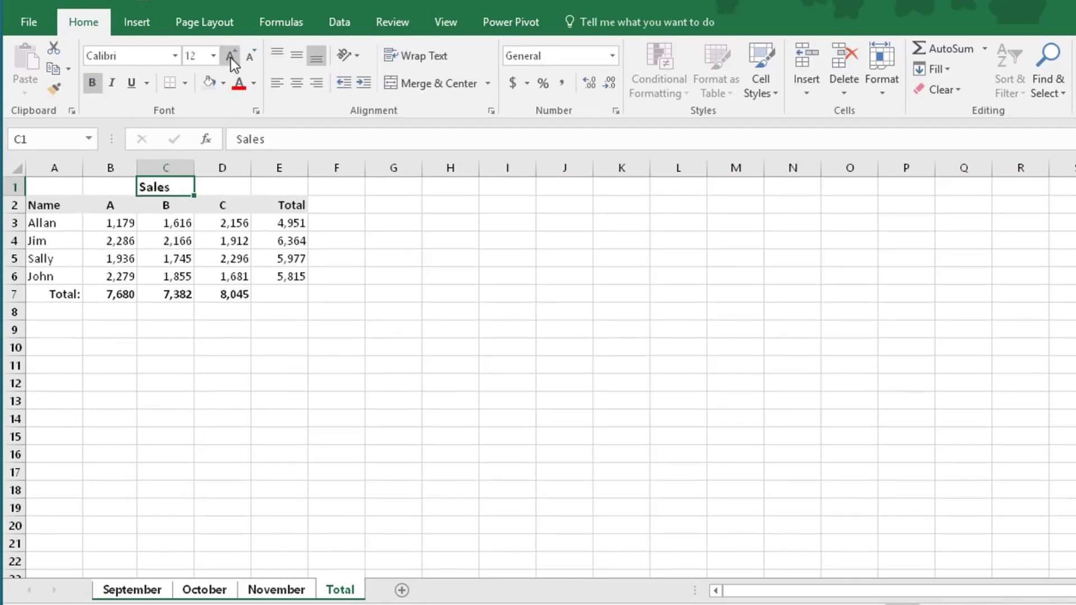
pyautogui.click(231, 57)
pyautogui.click(231, 57)
pyautogui.click(231, 57)
pyautogui.click(230, 58)
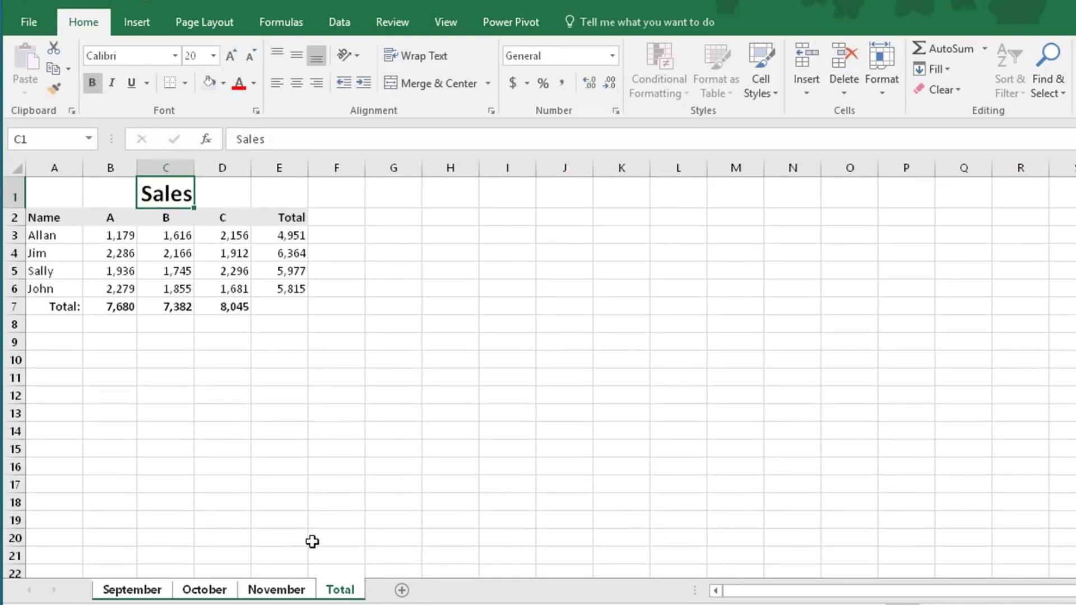
# Ungroup the sheets and check the Sales title on September, October, November and Total
pyautogui.click(291, 593)
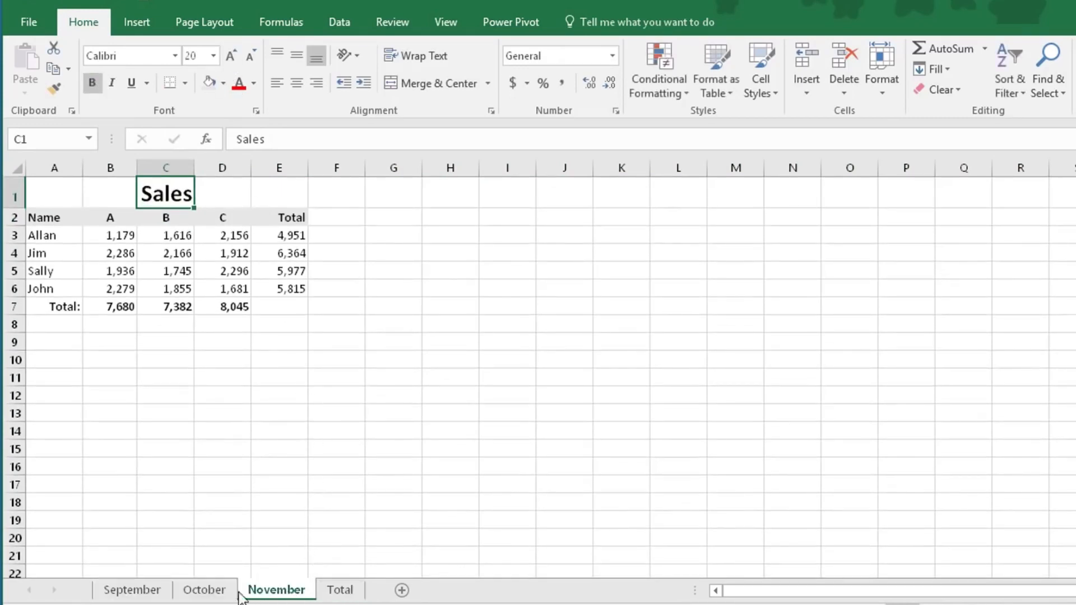
pyautogui.click(157, 593)
pyautogui.click(201, 594)
pyautogui.click(263, 593)
pyautogui.click(339, 591)
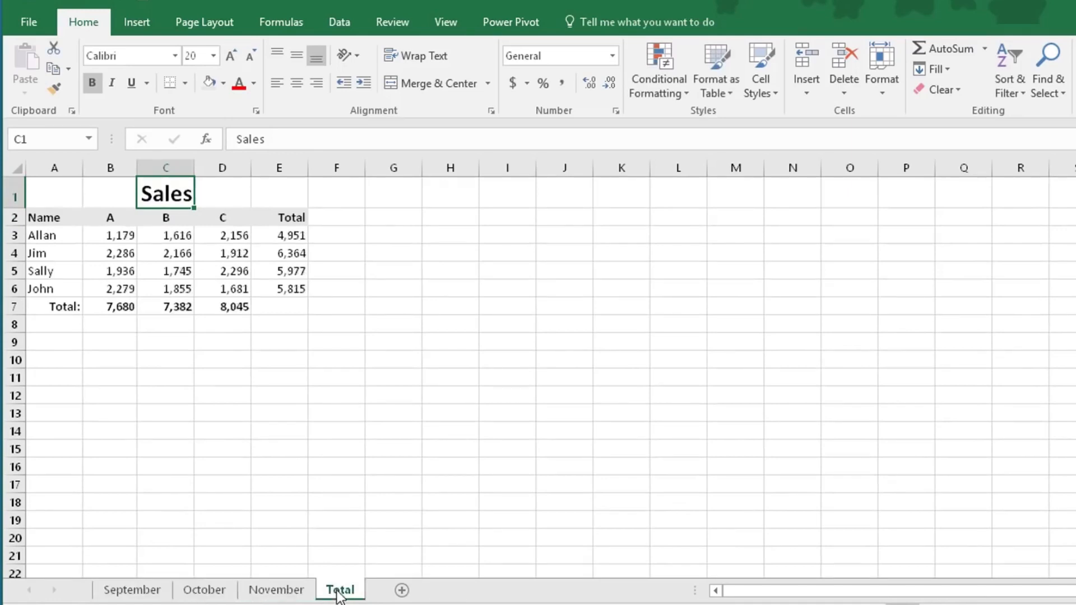
# In B3 of the Total sheet, use AutoSum to add cell B3 across the September to November sheets
pyautogui.click(219, 372)
pyautogui.click(121, 239)
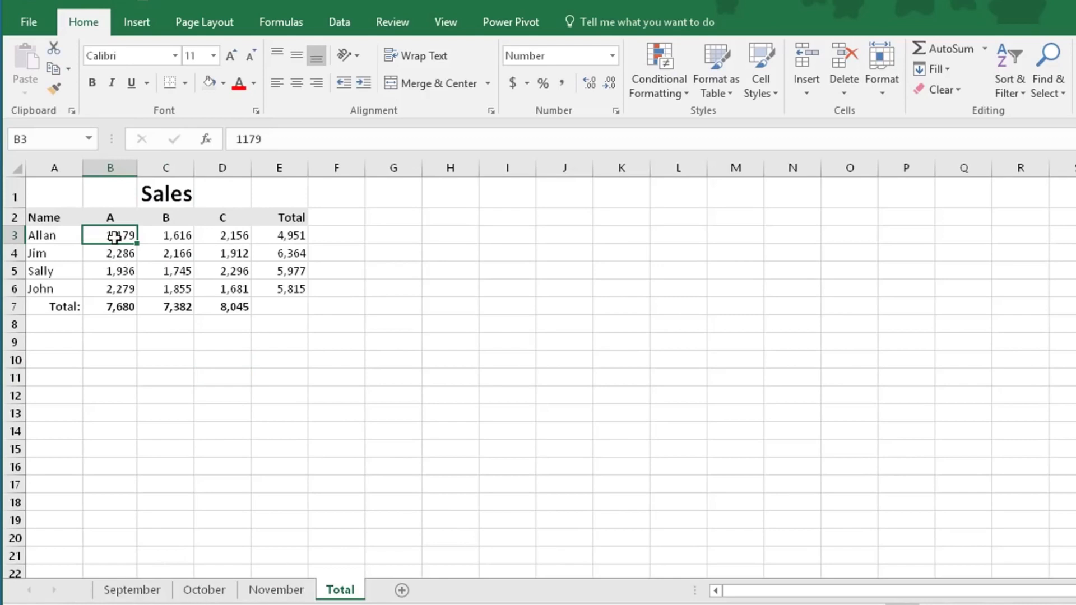
pyautogui.click(943, 48)
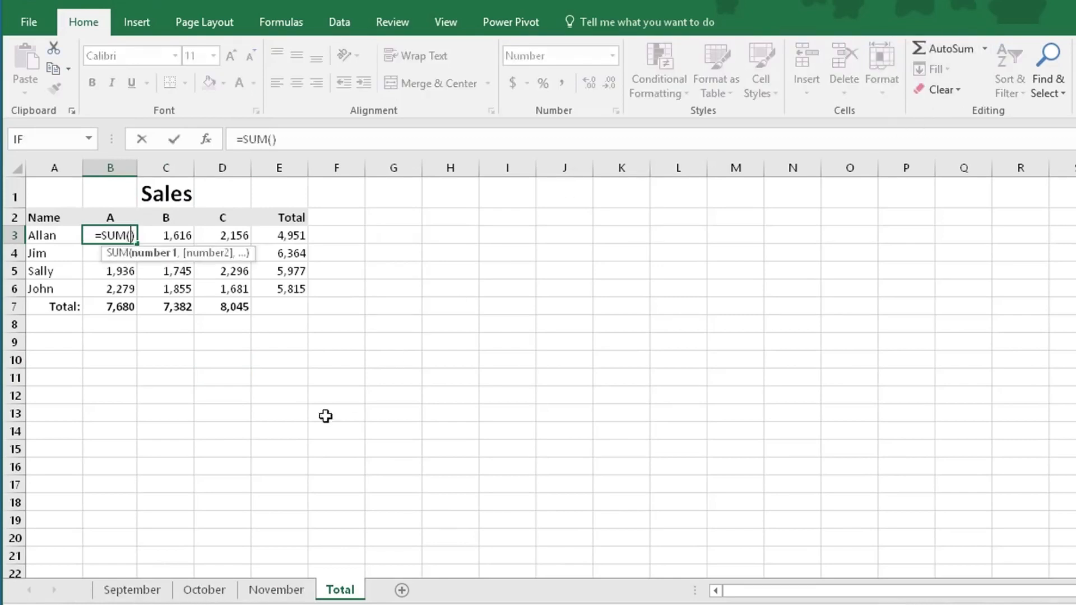
pyautogui.click(134, 595)
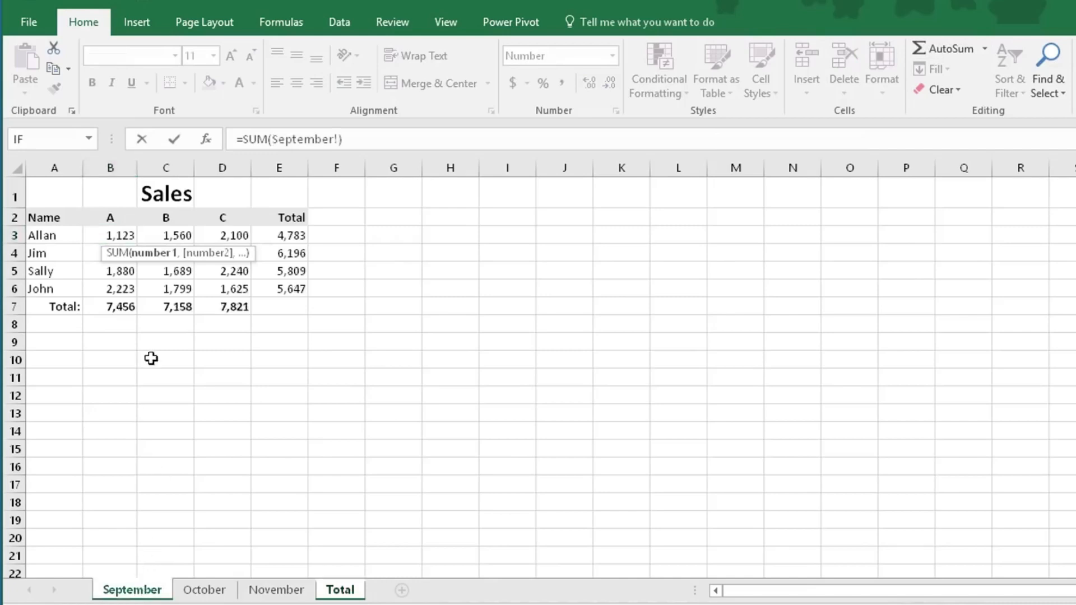
pyautogui.click(124, 234)
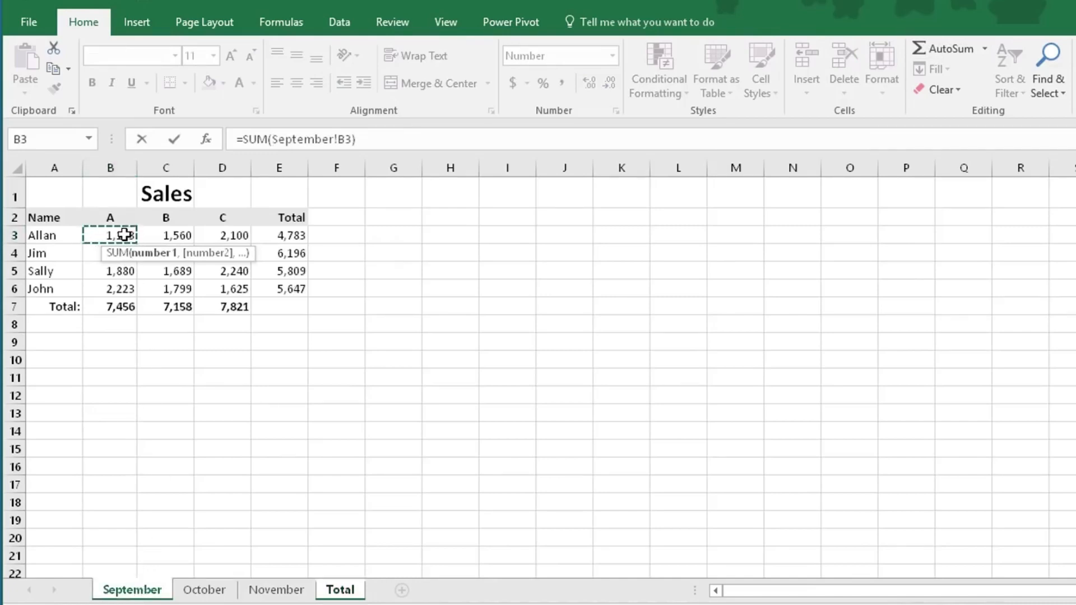
pyautogui.keyDown('shift'); pyautogui.click(302, 595); pyautogui.keyUp('shift')
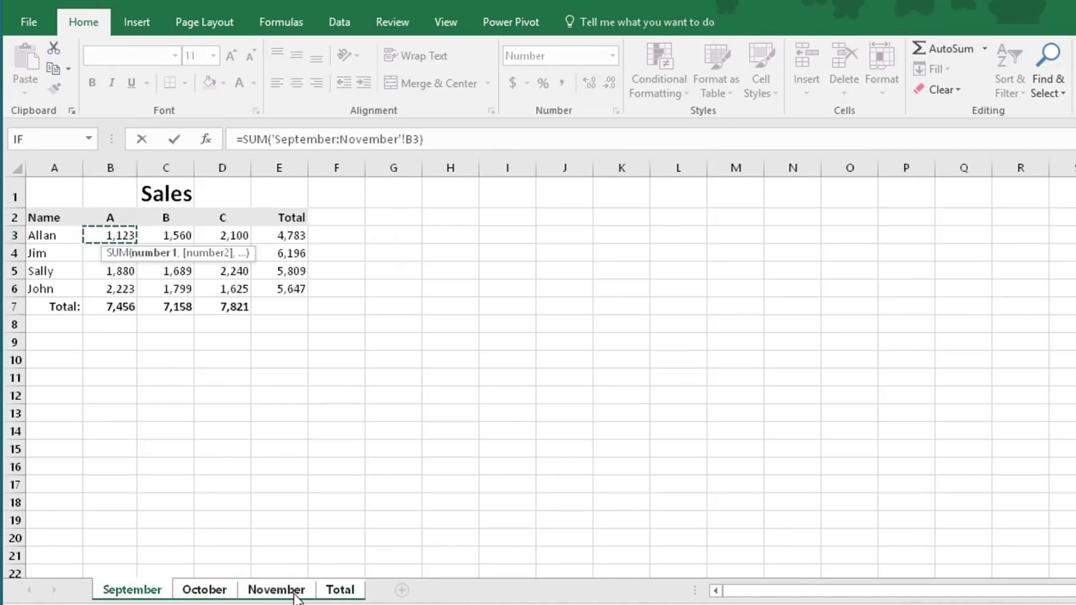
pyautogui.press('Return')
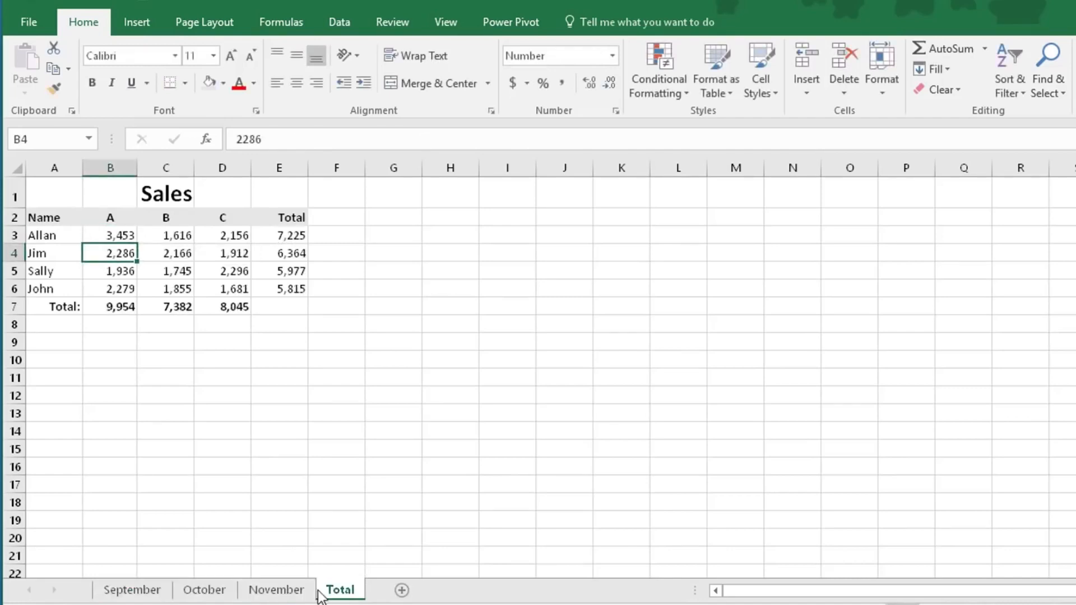
# Fill the cross-sheet SUM formula from B3 through the range B3:D6 on the Total sheet
pyautogui.click(125, 234)
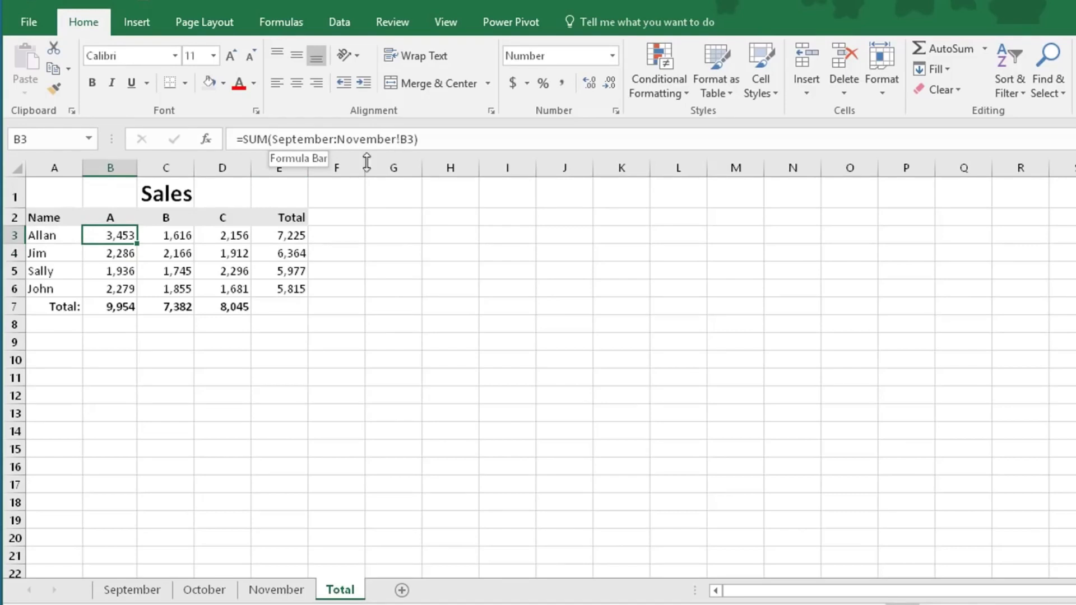
pyautogui.moveTo(137, 243); pyautogui.dragTo(244, 288)
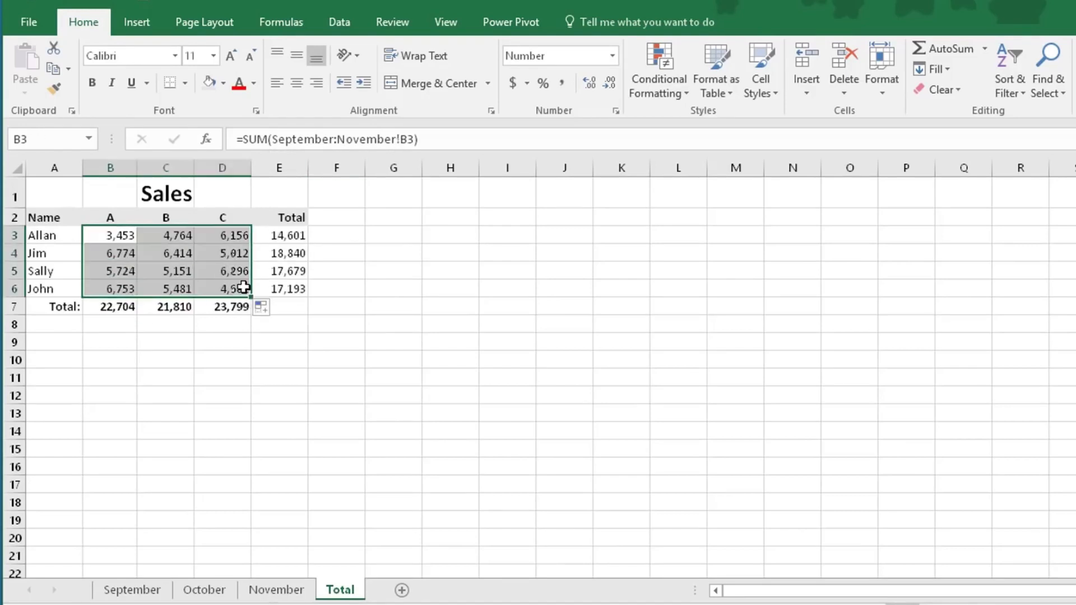
pyautogui.click(403, 378)
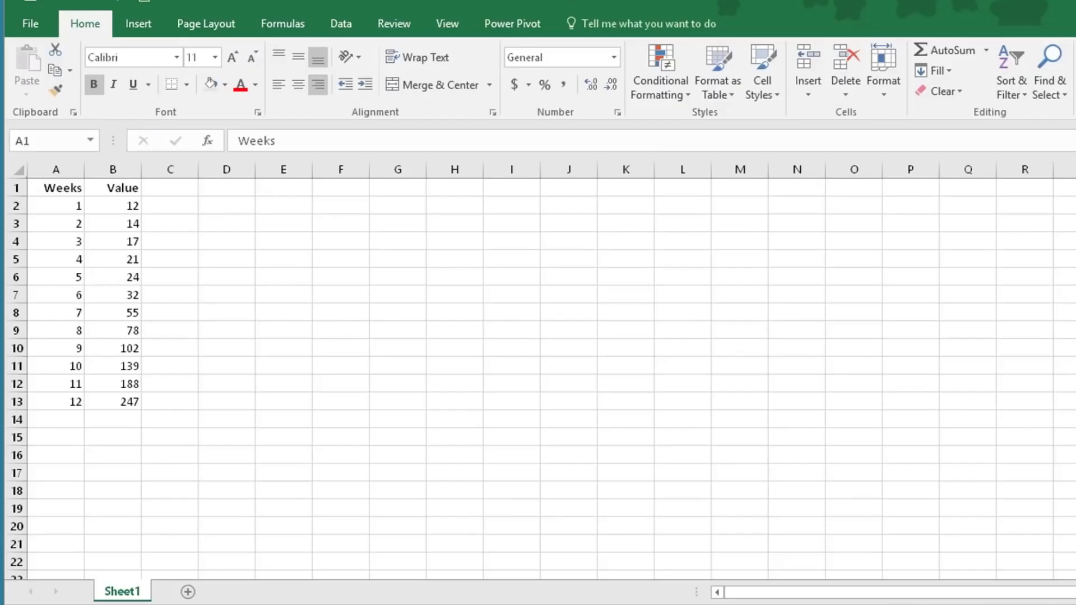
# Set up a forecast sheet from the Weeks and Value data in A1:B13 and raise the forecast end beyond 17
pyautogui.click(46, 200)
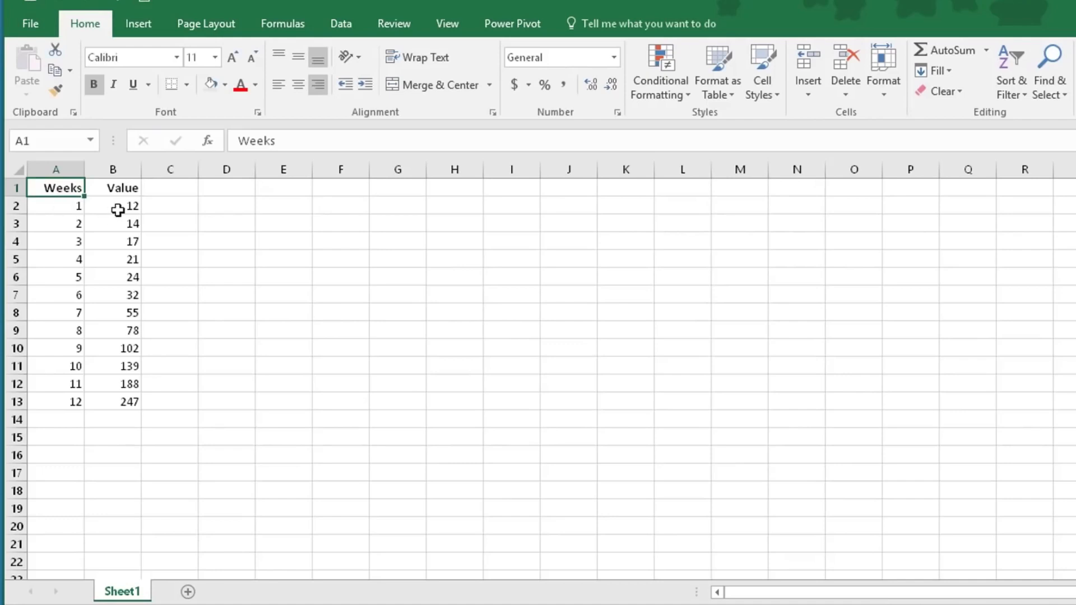
pyautogui.moveTo(68, 186); pyautogui.dragTo(111, 399)
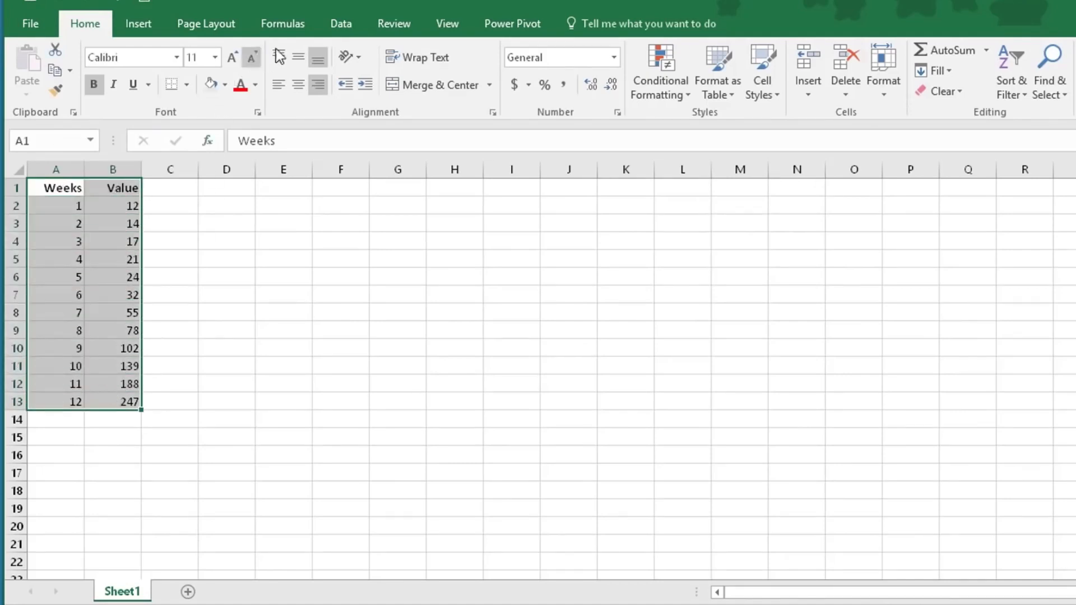
pyautogui.click(340, 25)
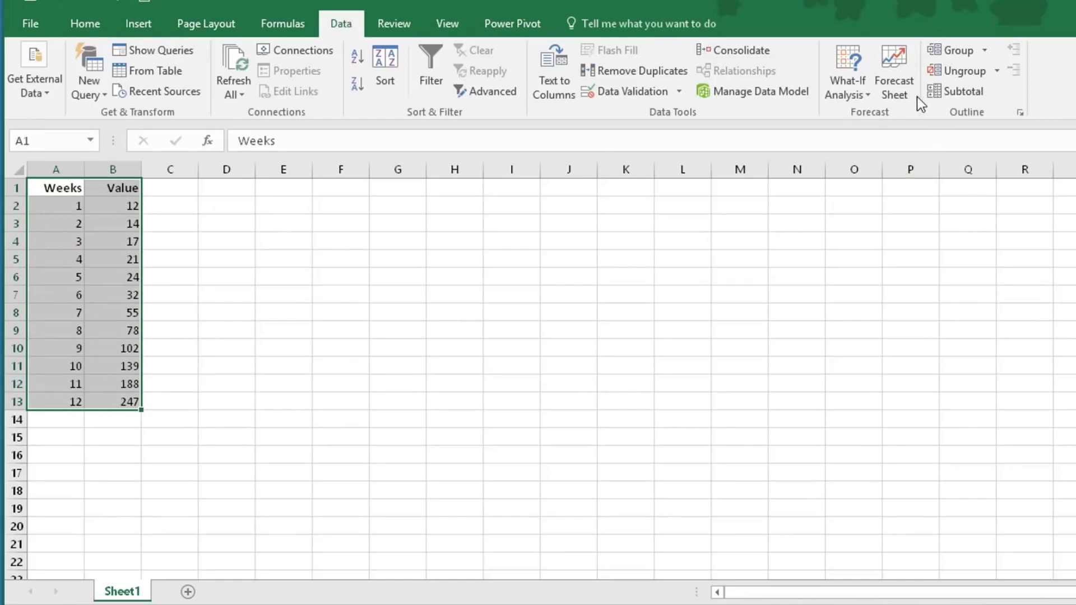
pyautogui.click(903, 90)
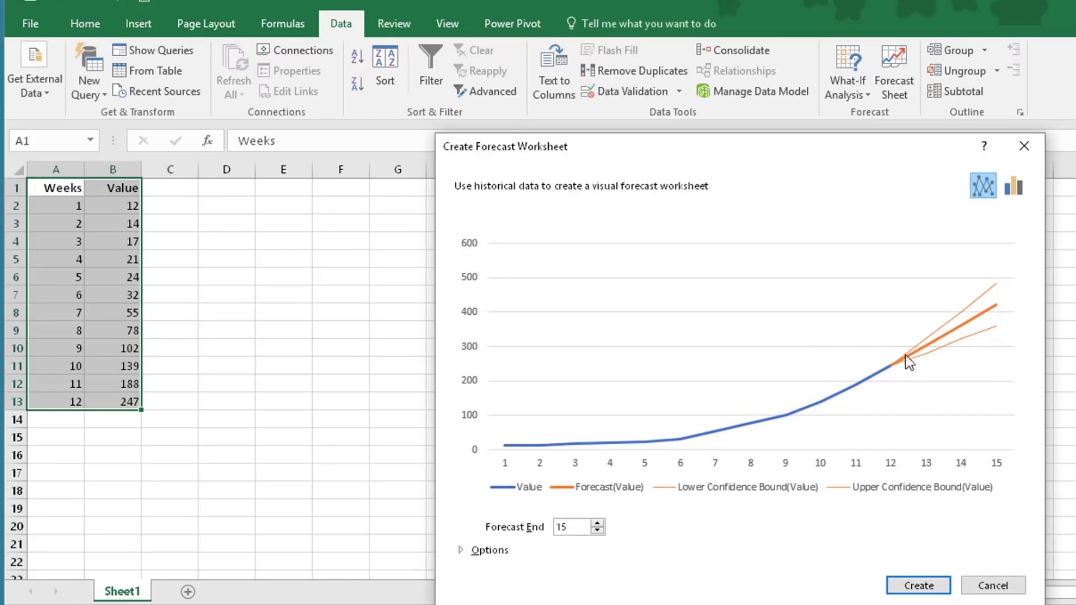
pyautogui.click(598, 523)
pyautogui.click(597, 523)
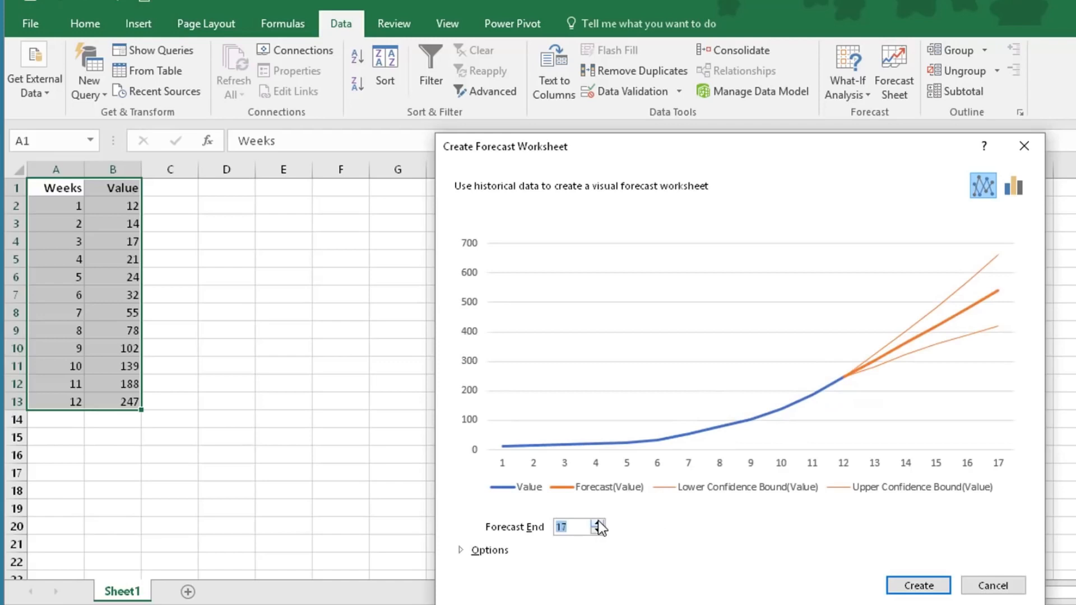
pyautogui.click(598, 524)
pyautogui.click(598, 524)
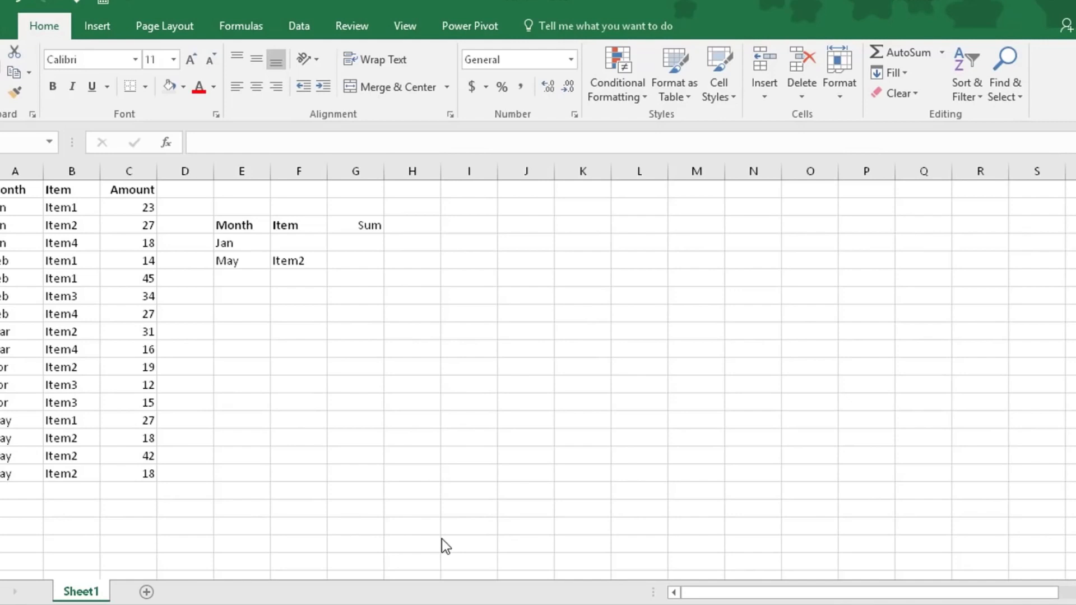
# In G4, enter a SUMIFS formula that adds C2:C17 where the months in A2:A17 match E4, and check it against the Jan amounts
pyautogui.click(8, 212)
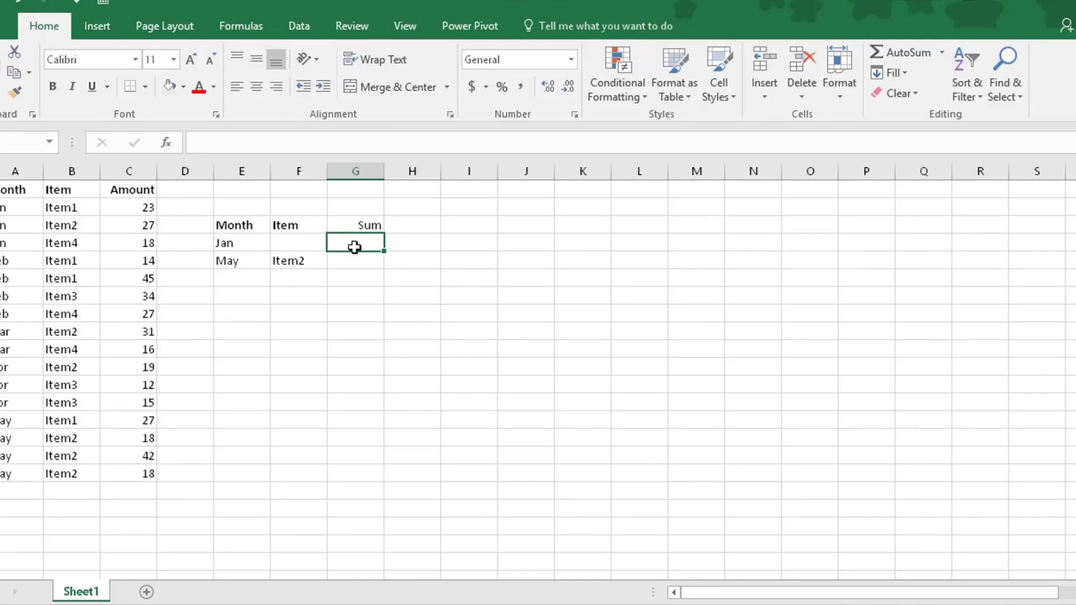
pyautogui.write('=s')
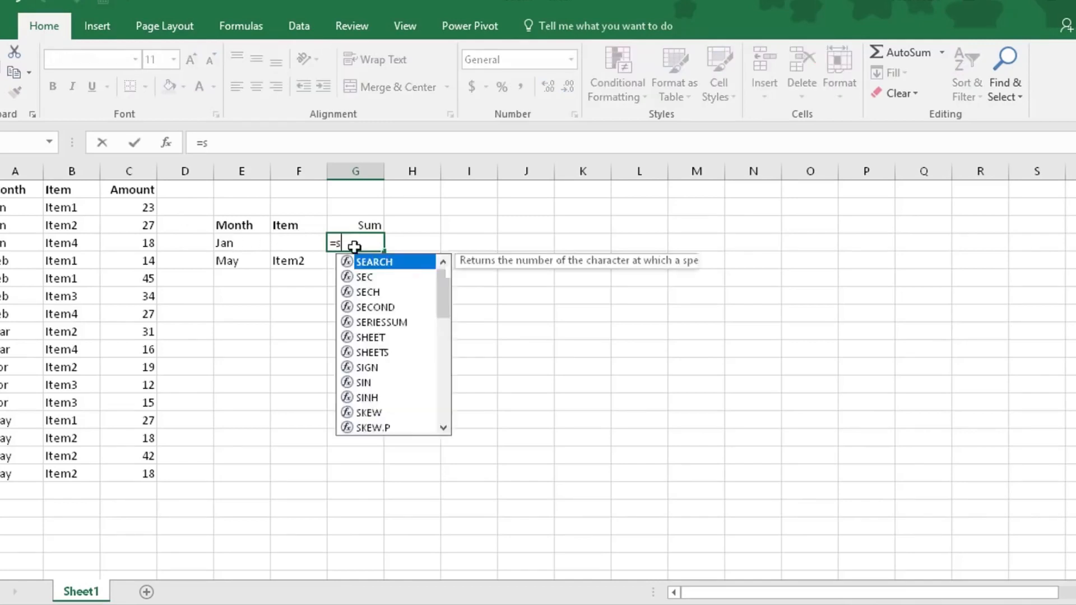
pyautogui.write('umifs(')
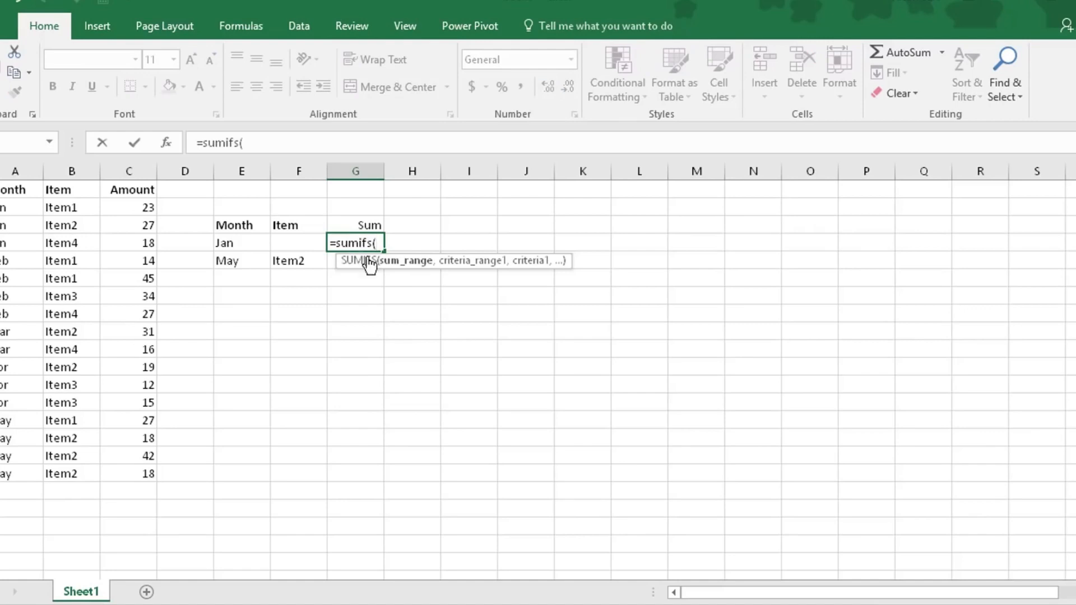
pyautogui.moveTo(135, 207); pyautogui.dragTo(152, 473)
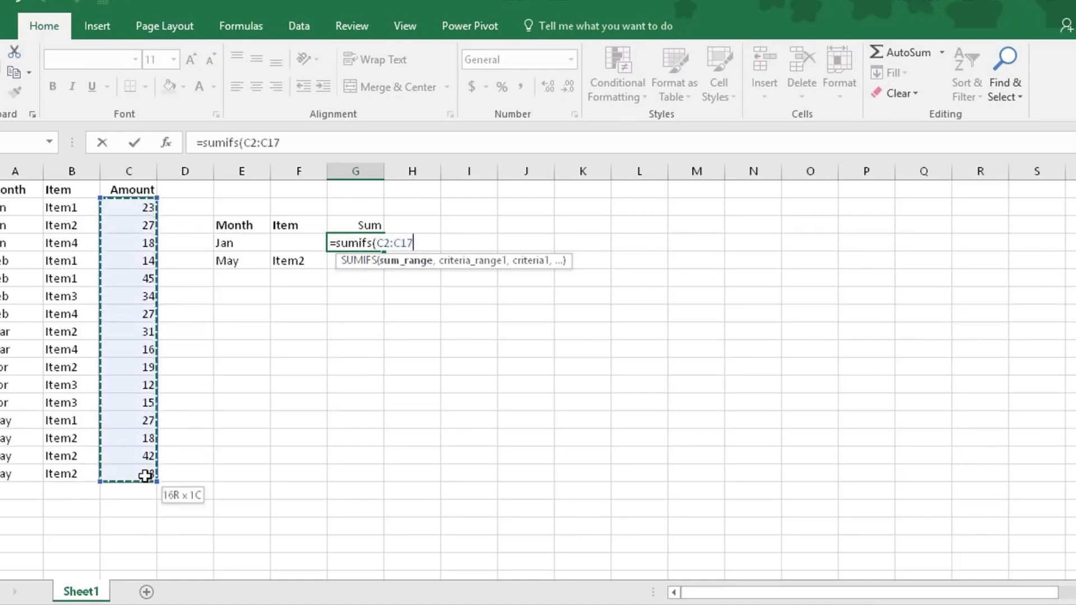
pyautogui.write(',')
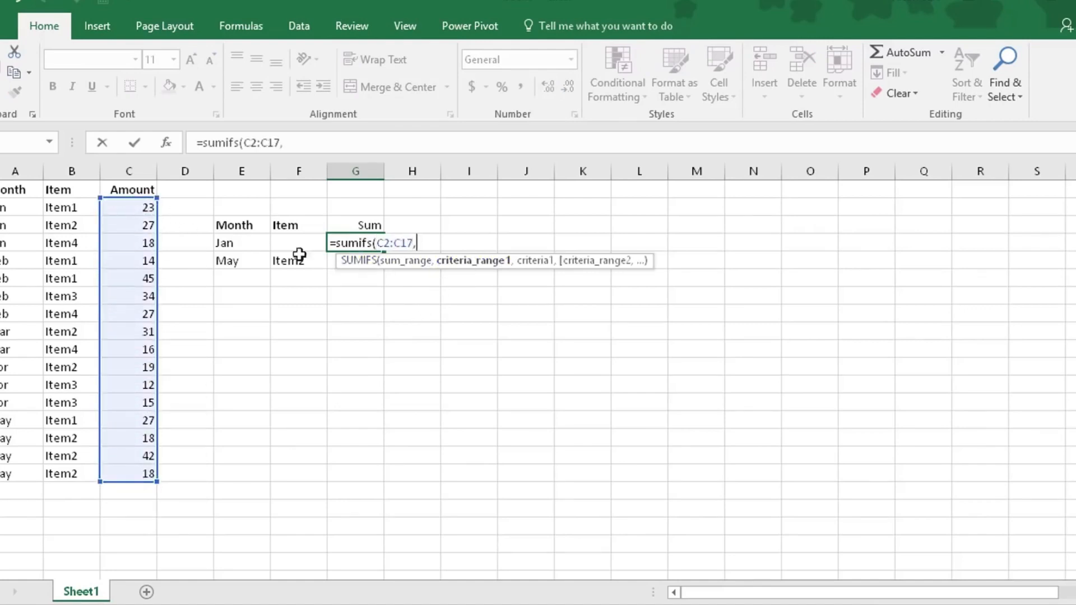
pyautogui.moveTo(17, 206); pyautogui.dragTo(10, 474)
pyautogui.write(',')
pyautogui.click(233, 243)
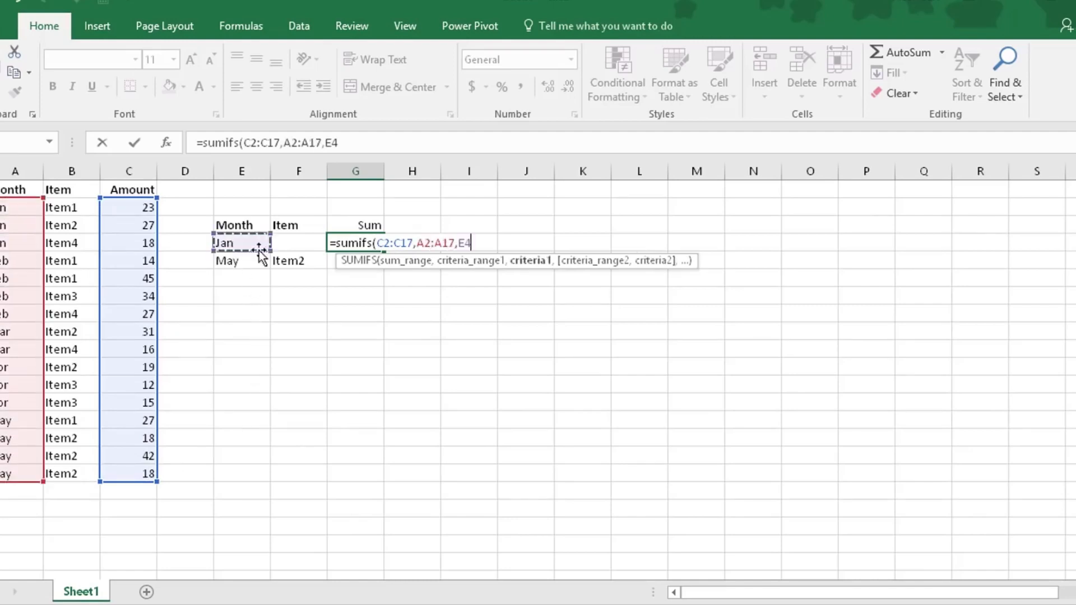
pyautogui.press('Return')
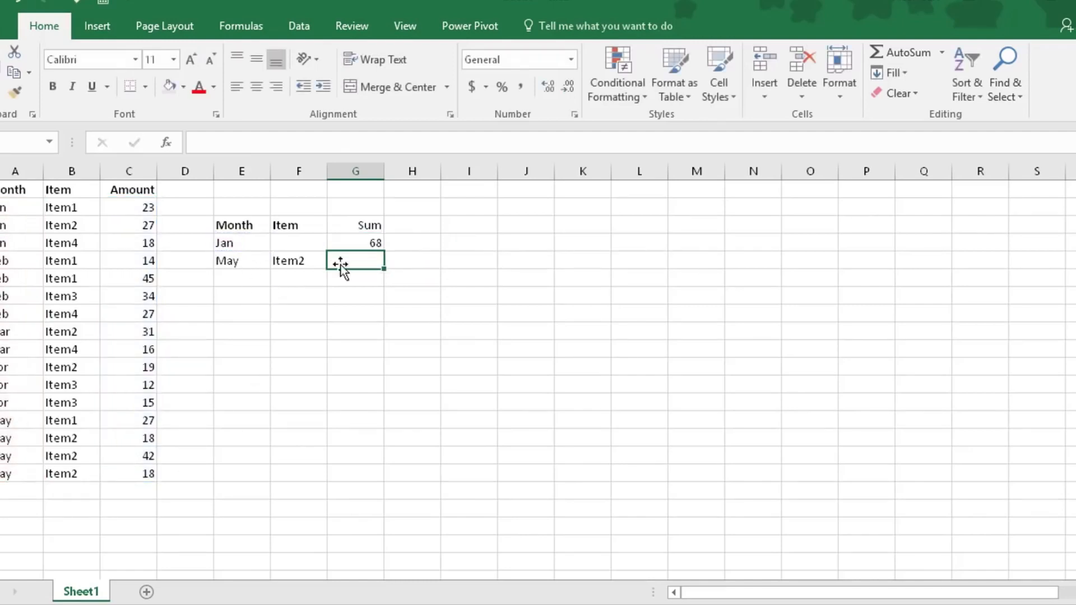
pyautogui.click(360, 243)
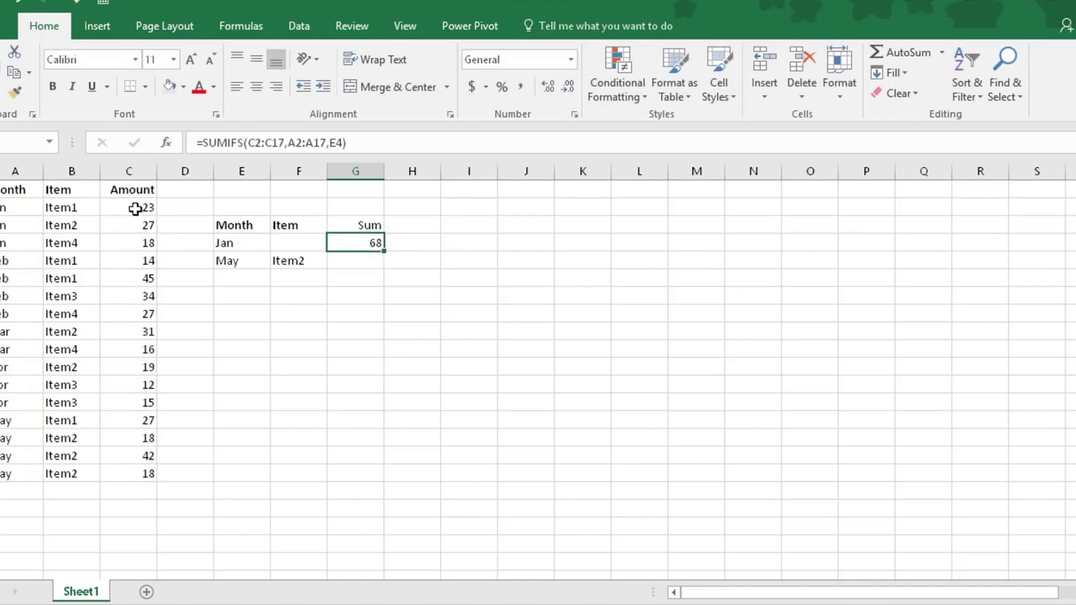
pyautogui.moveTo(137, 209); pyautogui.dragTo(139, 238)
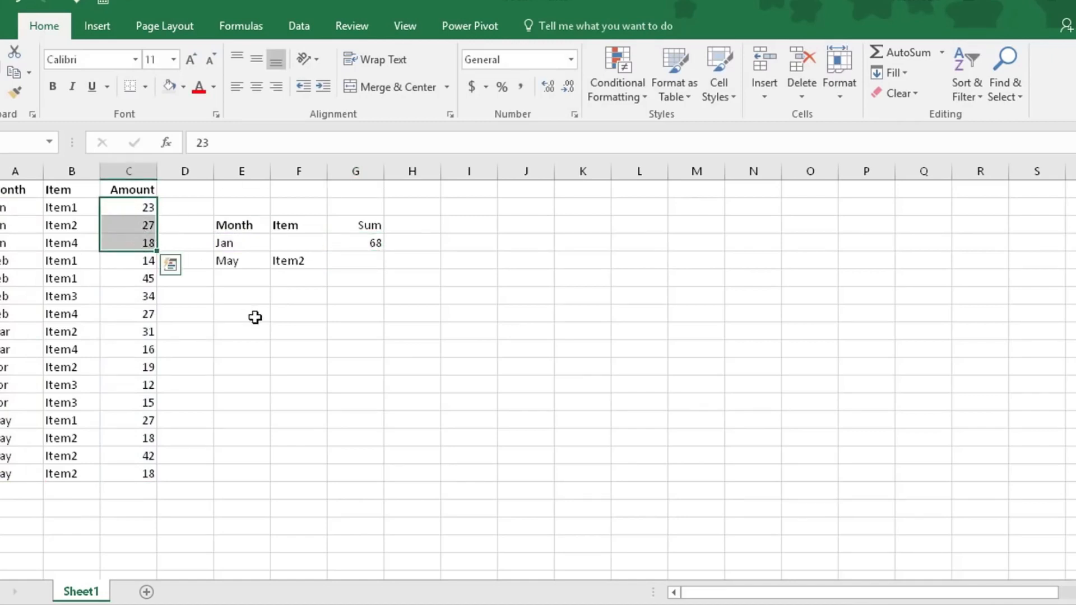
# Begin a SUMIFS formula in G5 with C2:C17 as the sum range and A2:A17 matched to the month in E5
pyautogui.click(366, 263)
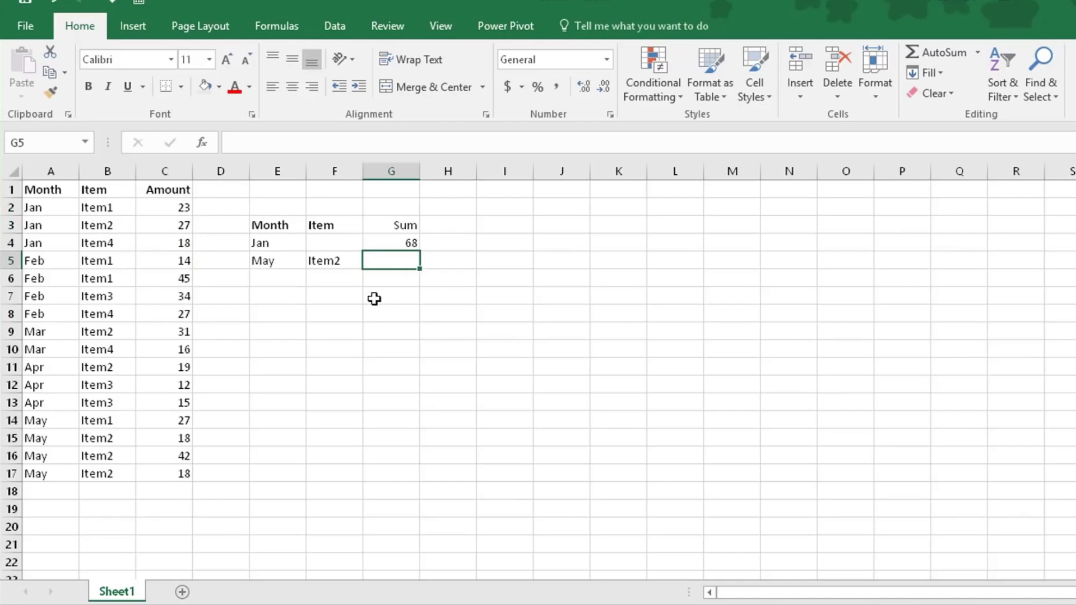
pyautogui.write('=sumi')
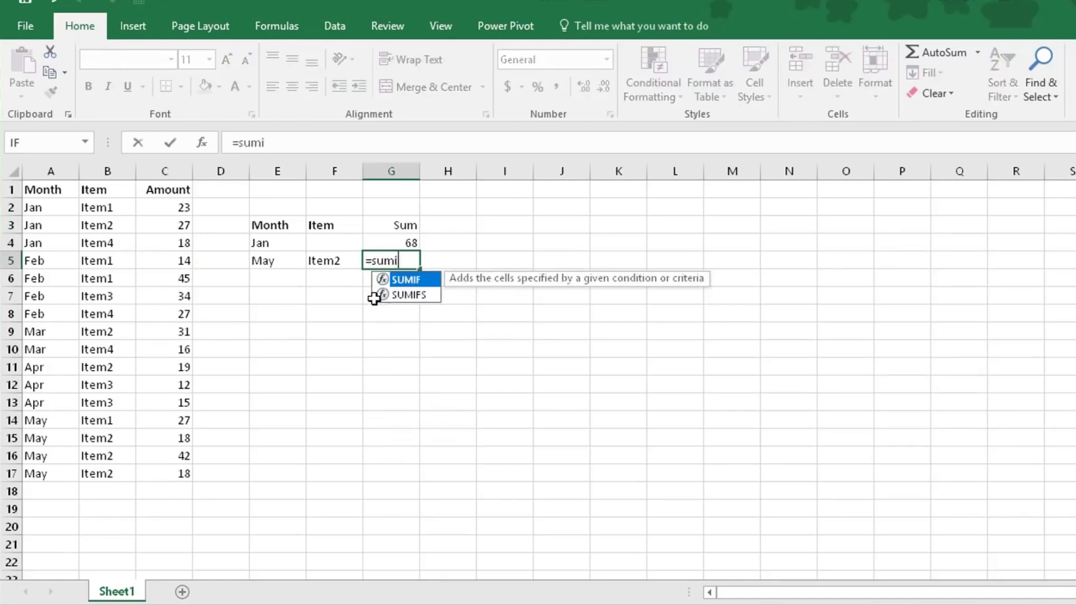
pyautogui.write('fs(')
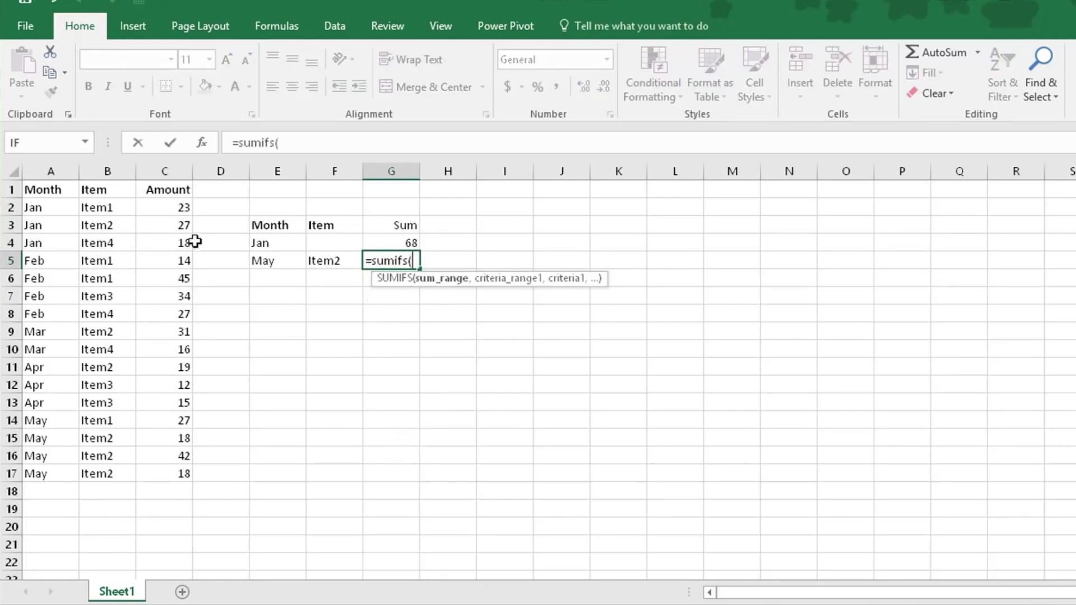
pyautogui.moveTo(182, 209); pyautogui.dragTo(181, 461)
pyautogui.write(',')
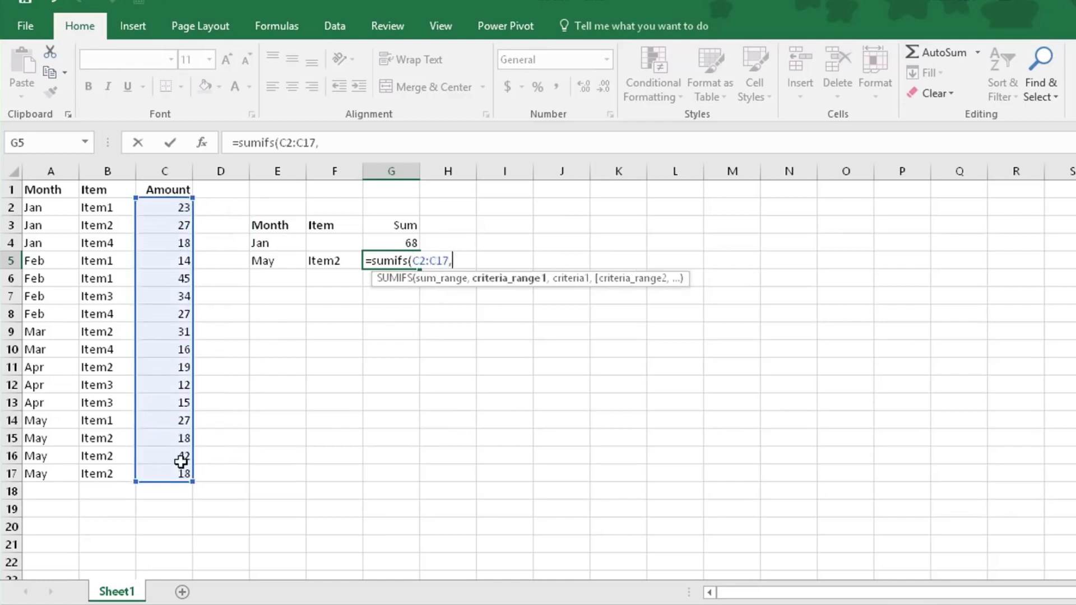
pyautogui.click(50, 208)
pyautogui.moveTo(50, 208); pyautogui.dragTo(72, 469)
pyautogui.write(',')
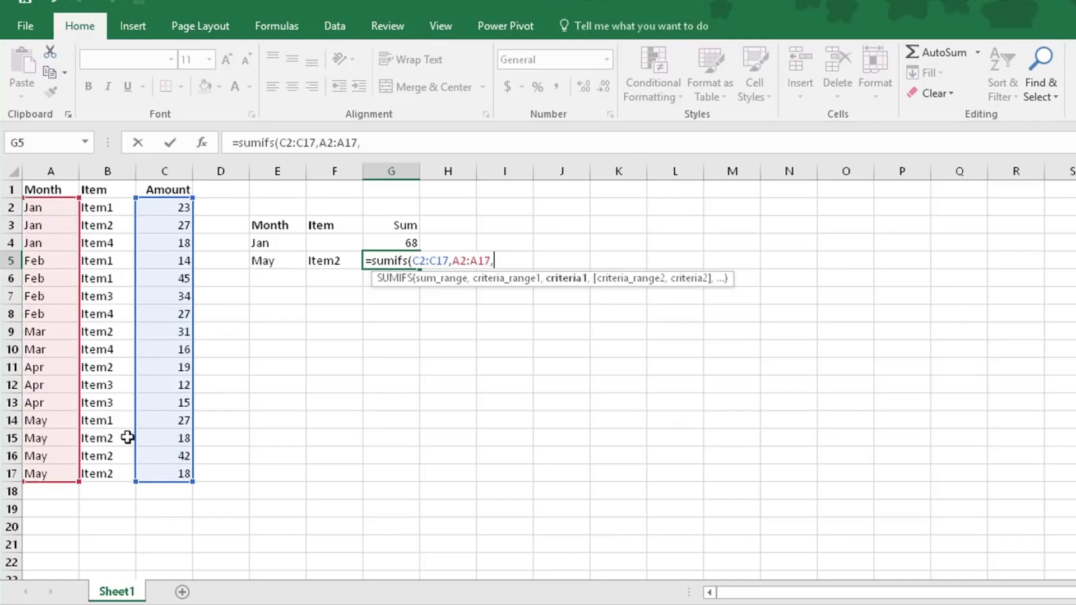
pyautogui.click(269, 263)
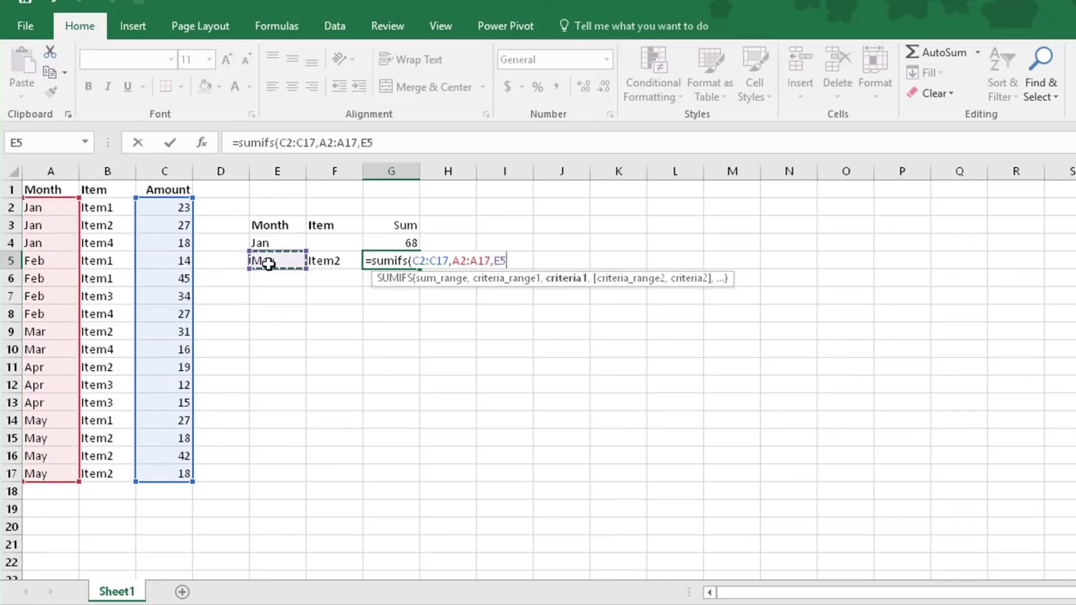
# Complete the G5 formula with B2:B17 matched to the item in F5, and check it against the May Item2 amounts
pyautogui.write(',')
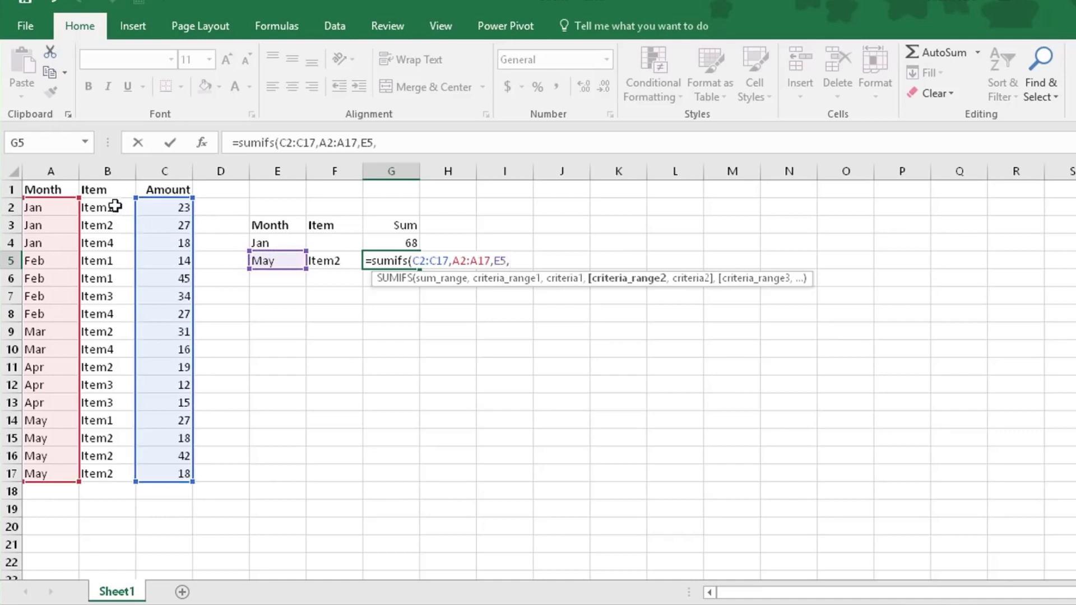
pyautogui.moveTo(115, 207); pyautogui.dragTo(121, 469)
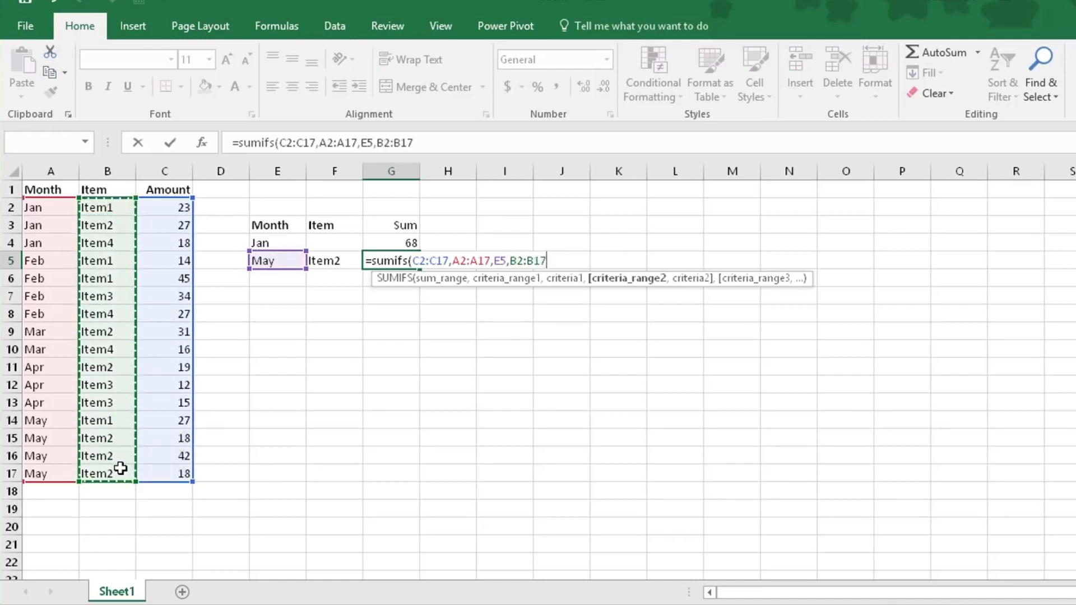
pyautogui.write(',')
pyautogui.click(334, 261)
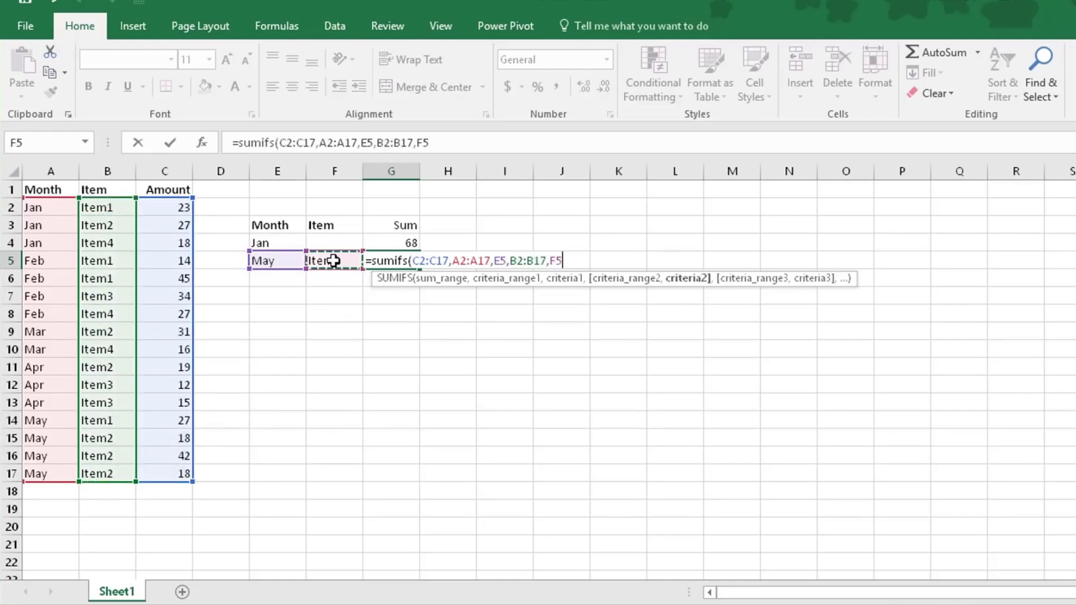
pyautogui.write(')')
pyautogui.press('Return')
pyautogui.click(377, 263)
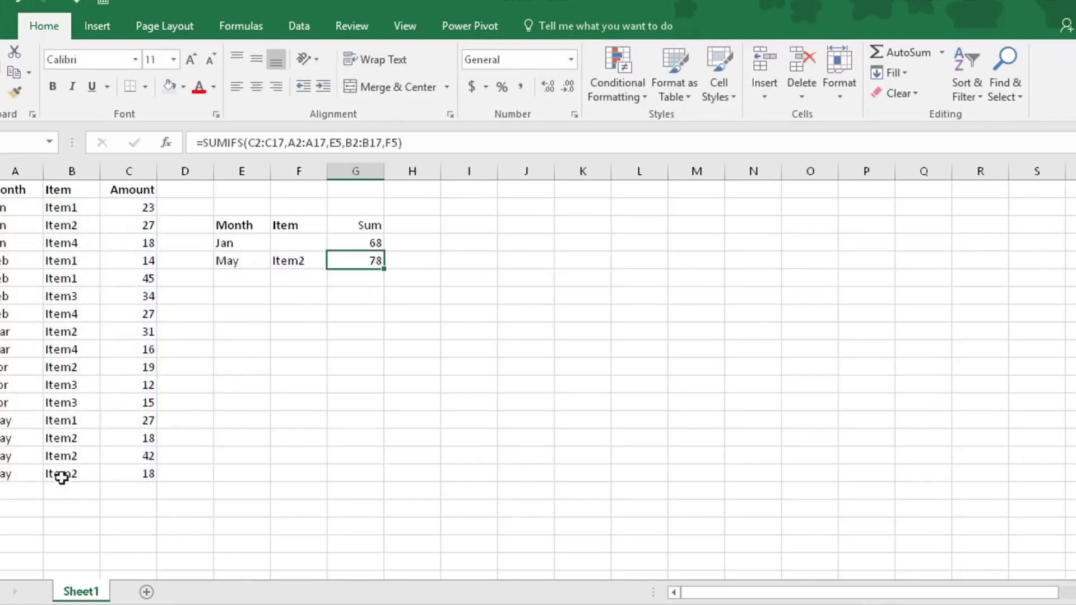
pyautogui.moveTo(144, 443); pyautogui.dragTo(144, 473)
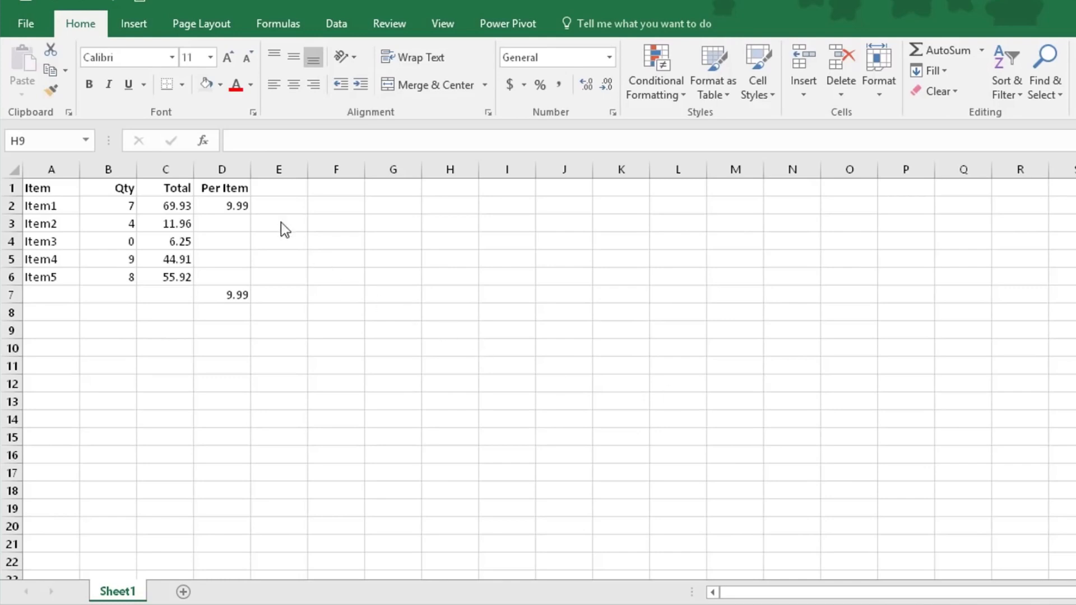
# Fill the Per Item division formula from D2 down through D6
pyautogui.click(229, 204)
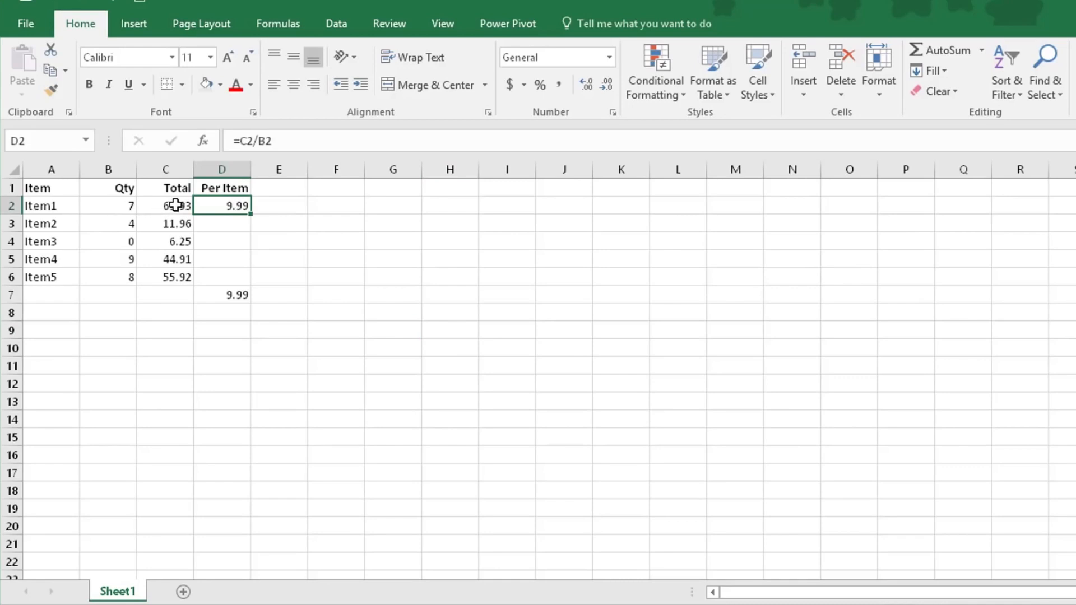
pyautogui.doubleClick(252, 215)
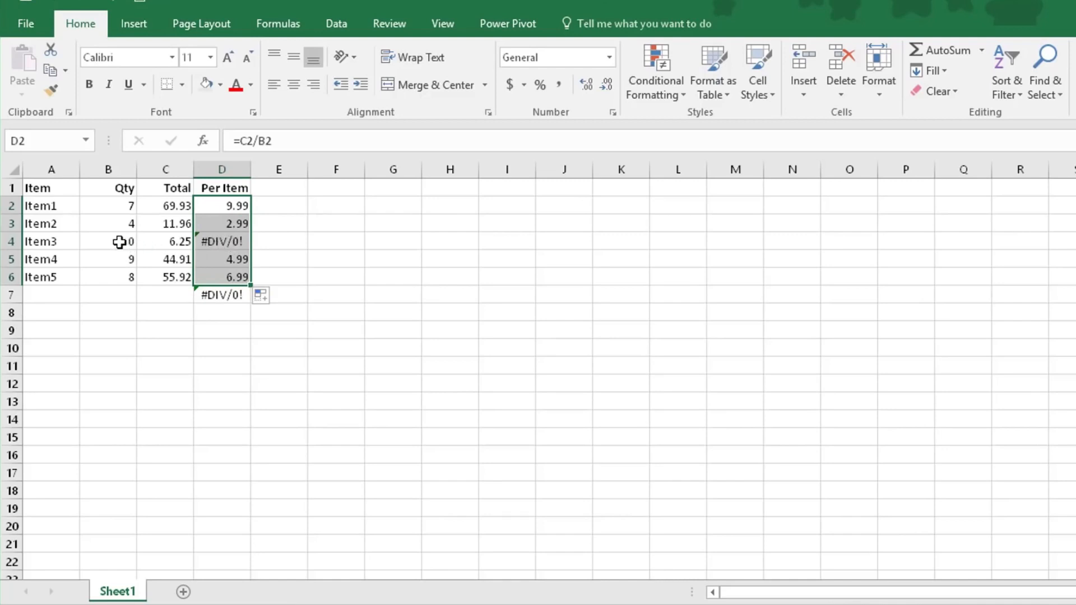
pyautogui.click(290, 244)
# Wrap the C2/B2 division in D2 in an IFERROR function that returns 0 on an error
pyautogui.click(235, 205)
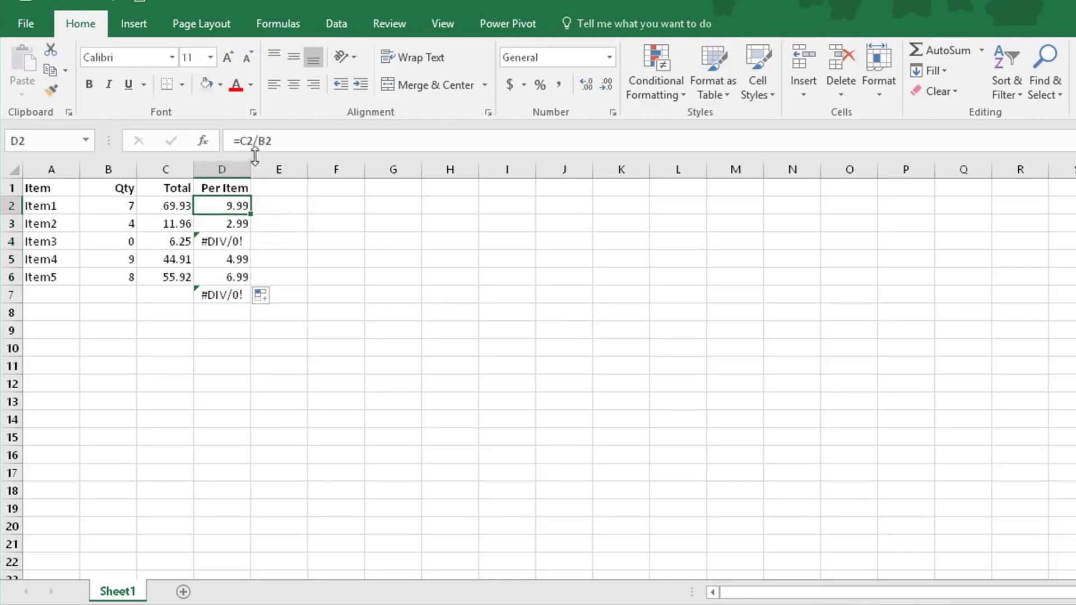
pyautogui.click(239, 141)
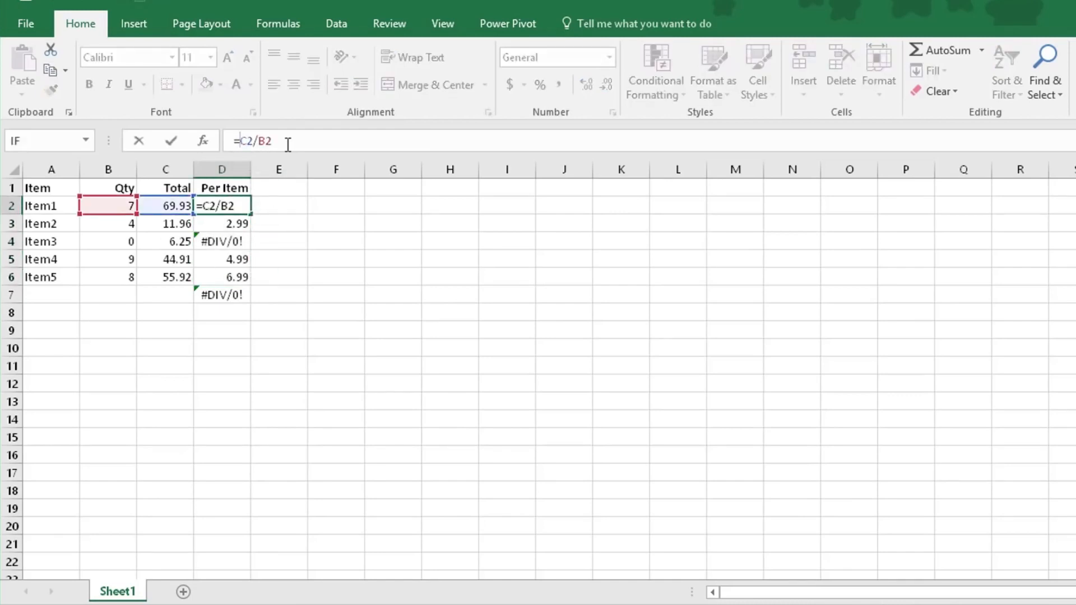
pyautogui.write('iferror')
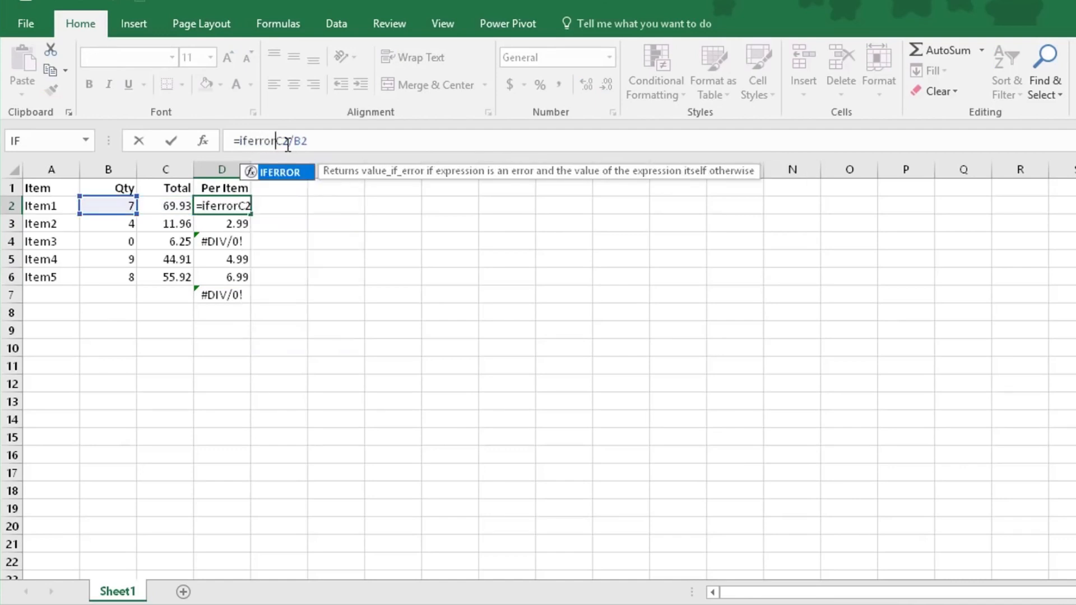
pyautogui.write('(')
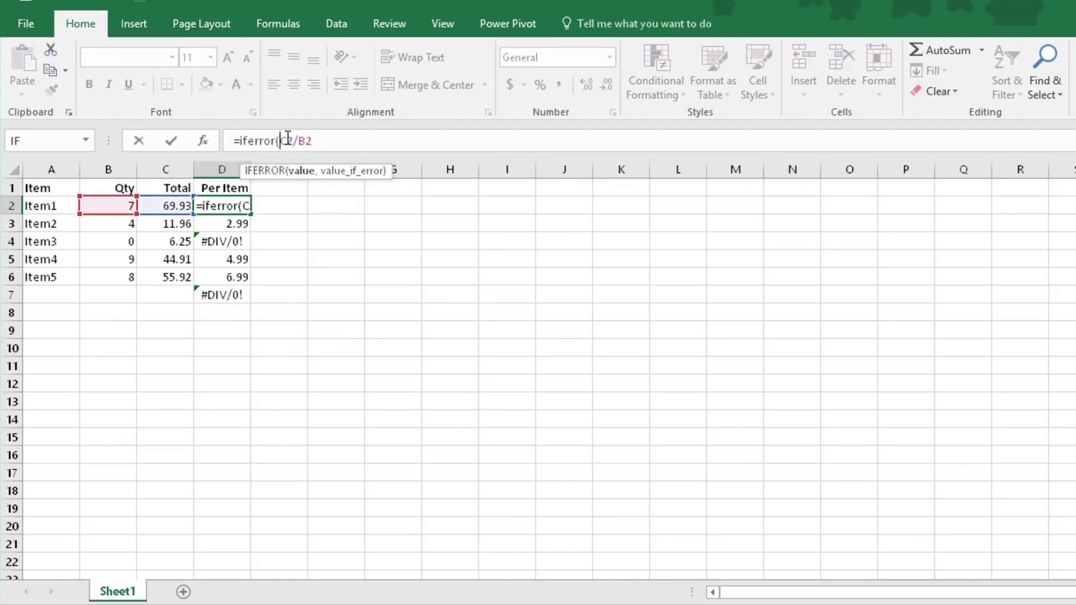
pyautogui.click(314, 140)
pyautogui.write(',')
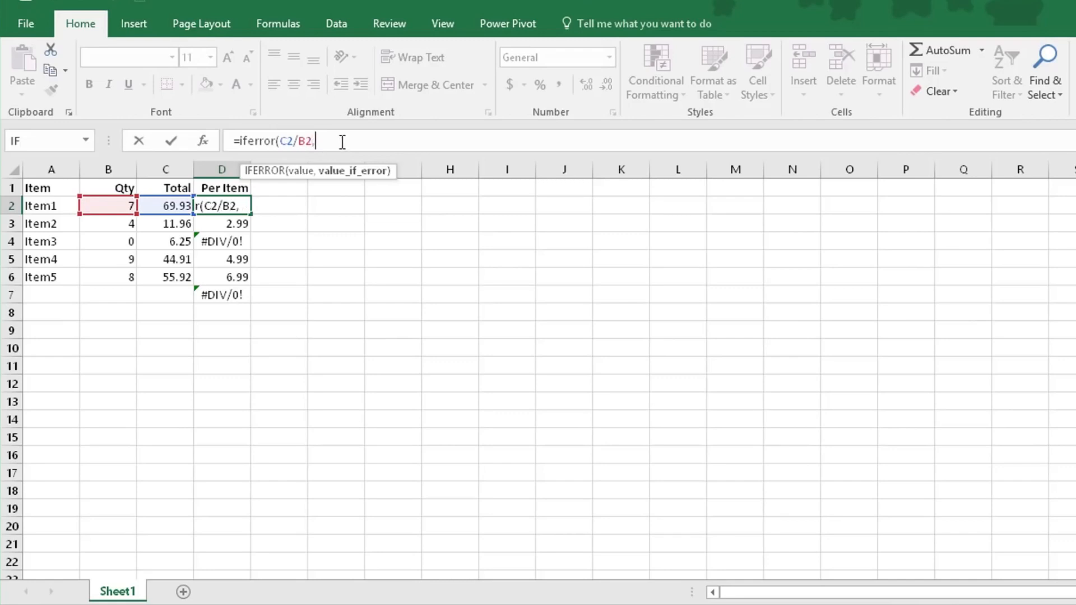
pyautogui.write('0)')
pyautogui.press('Return')
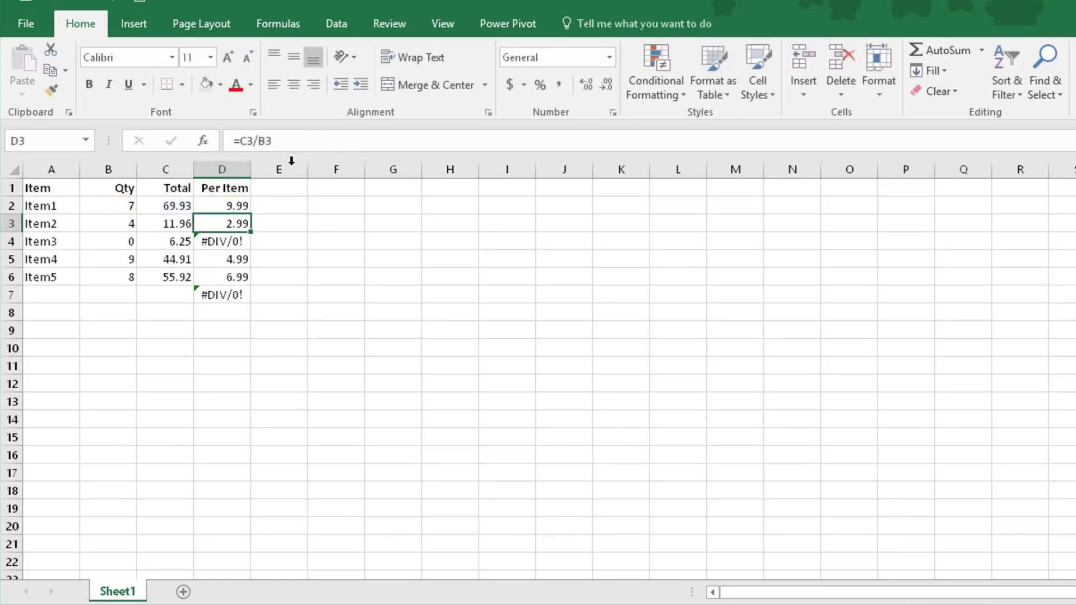
# Fill the IFERROR formula from D2 down through D6 and check the Item3 result in D4
pyautogui.click(236, 202)
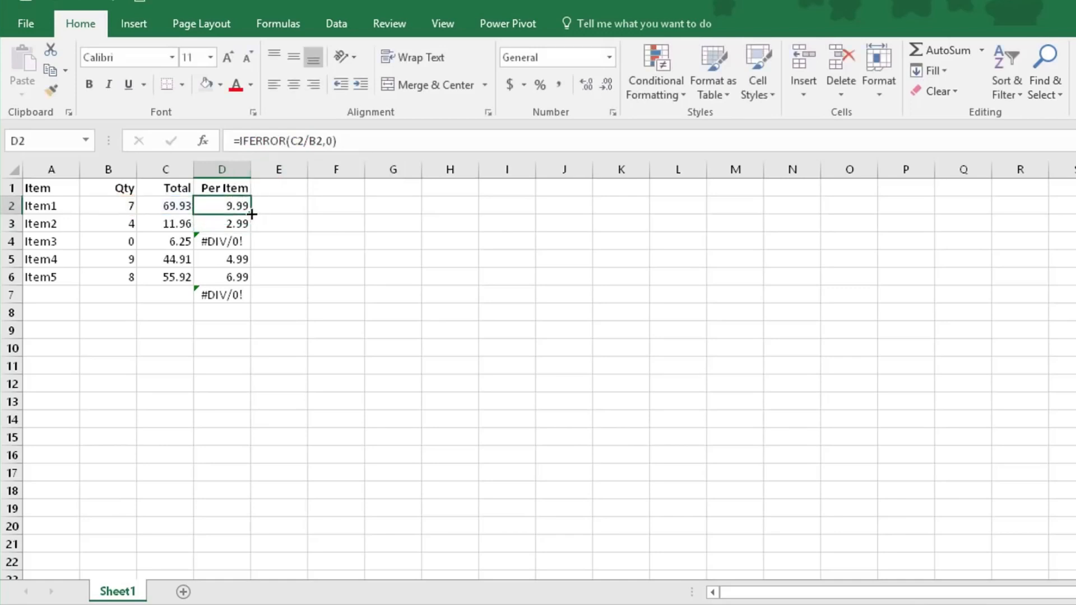
pyautogui.doubleClick(253, 217)
pyautogui.click(224, 242)
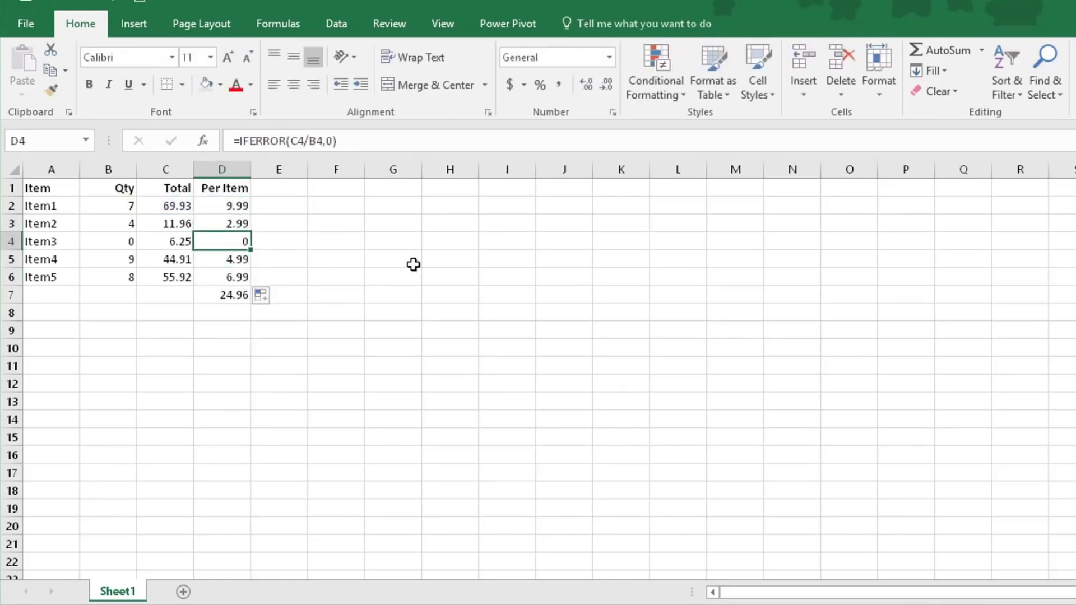
pyautogui.click(240, 209)
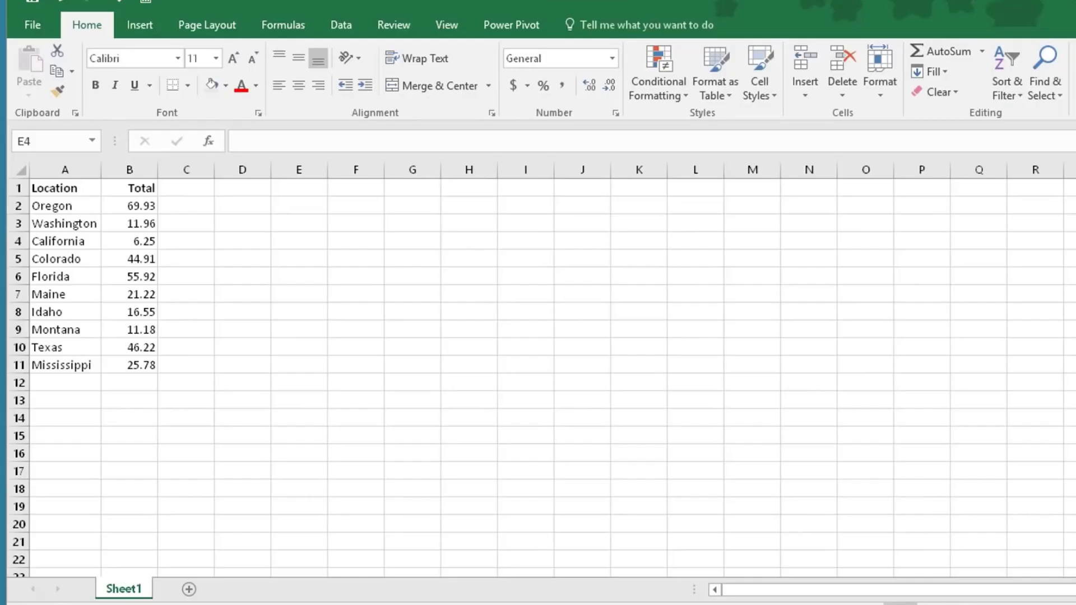
# Insert a Filled Map chart from the Location and Total data in A1:B11
pyautogui.click(48, 187)
pyautogui.moveTo(49, 186); pyautogui.dragTo(141, 361)
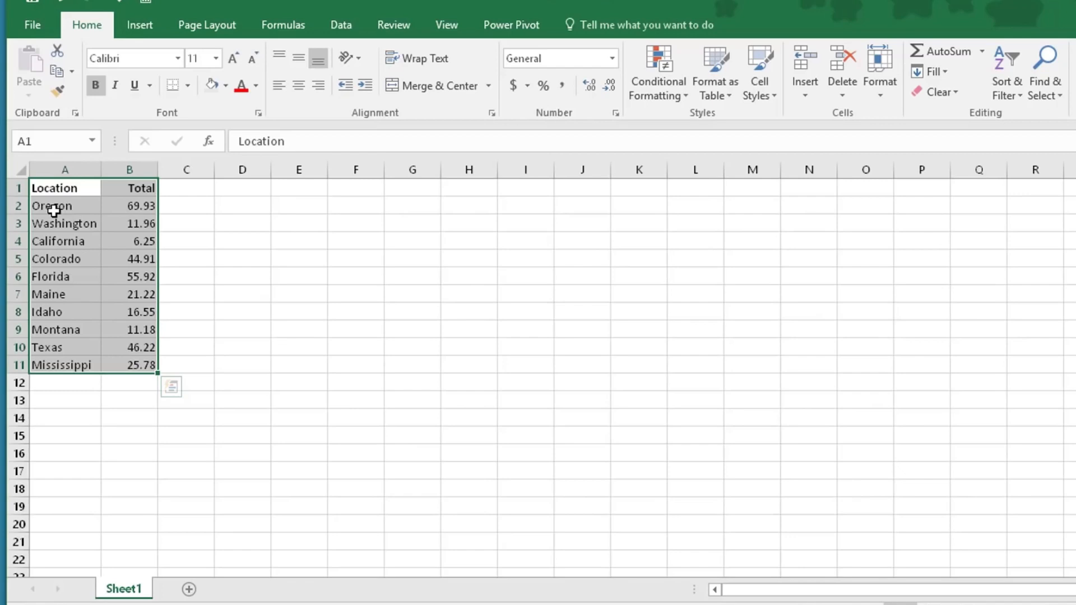
pyautogui.click(135, 32)
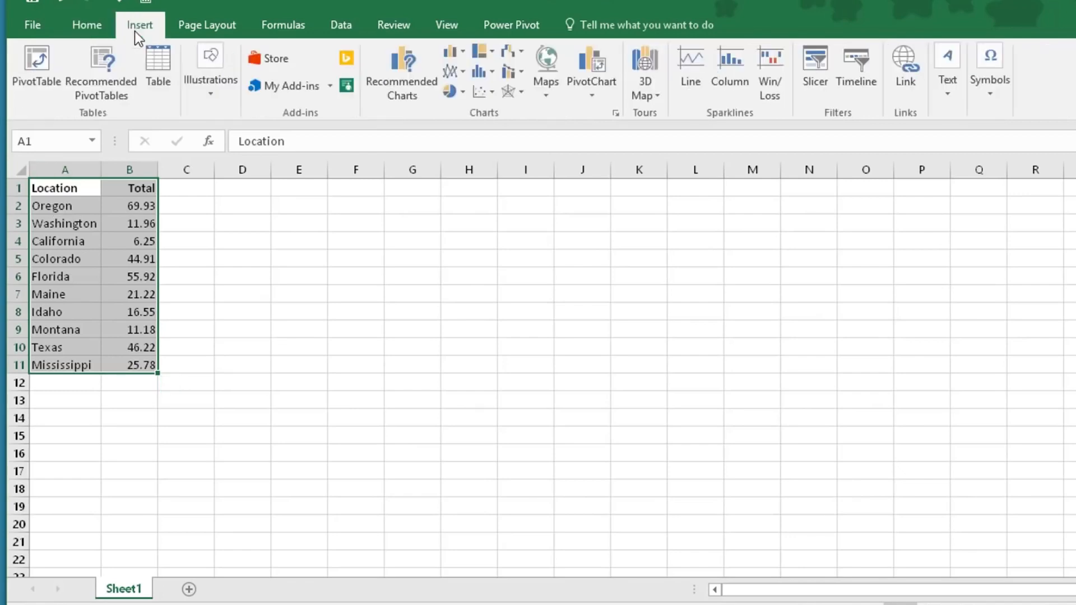
pyautogui.click(548, 94)
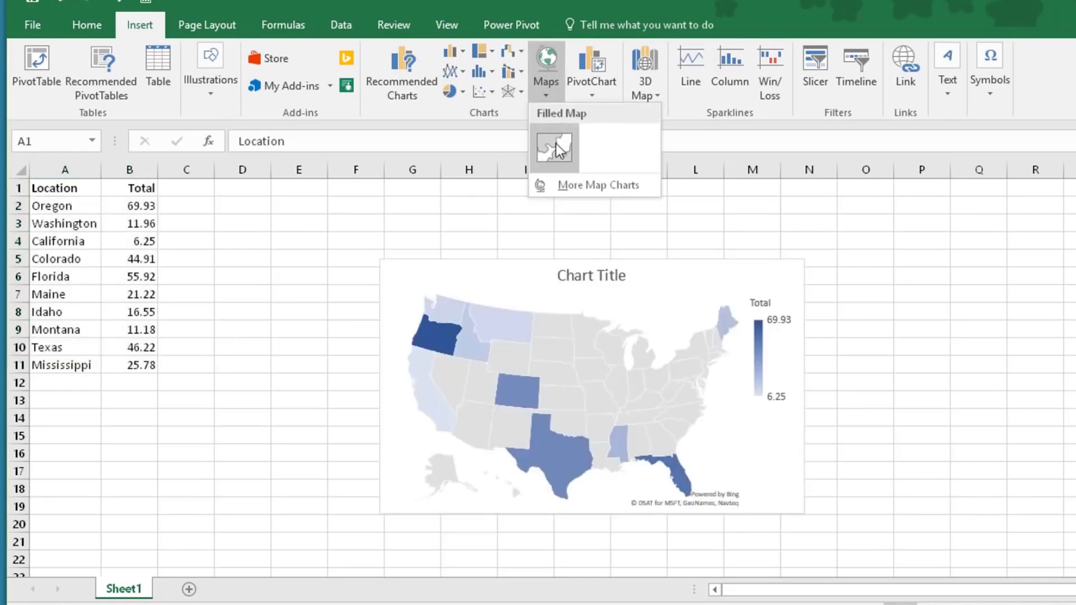
pyautogui.click(556, 144)
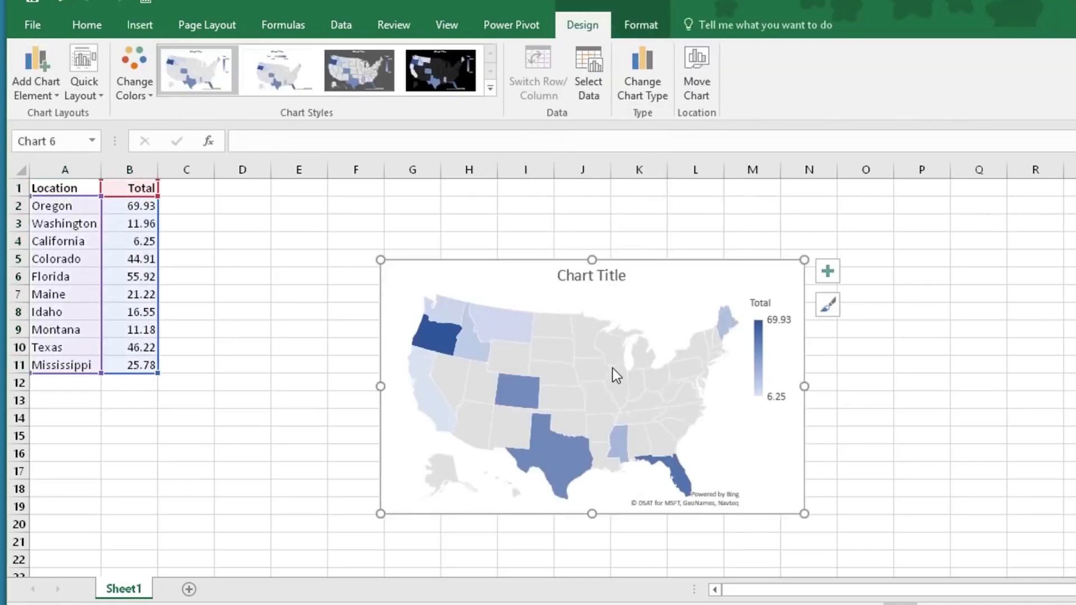
# Show data labels on the states of the map chart
pyautogui.moveTo(613, 376)
pyautogui.click(48, 70)
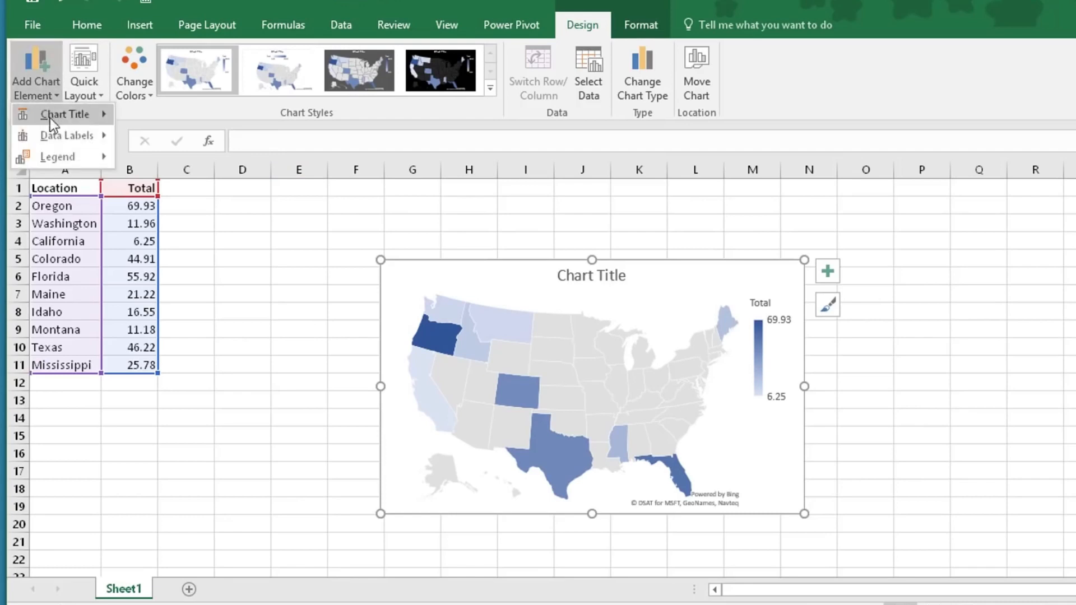
pyautogui.moveTo(49, 136)
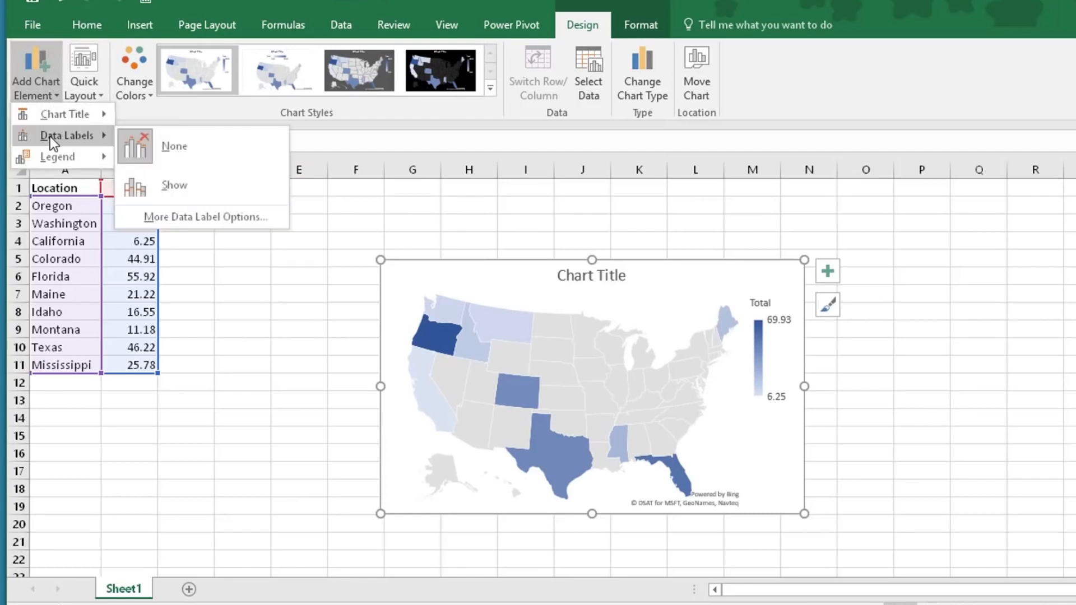
pyautogui.click(189, 191)
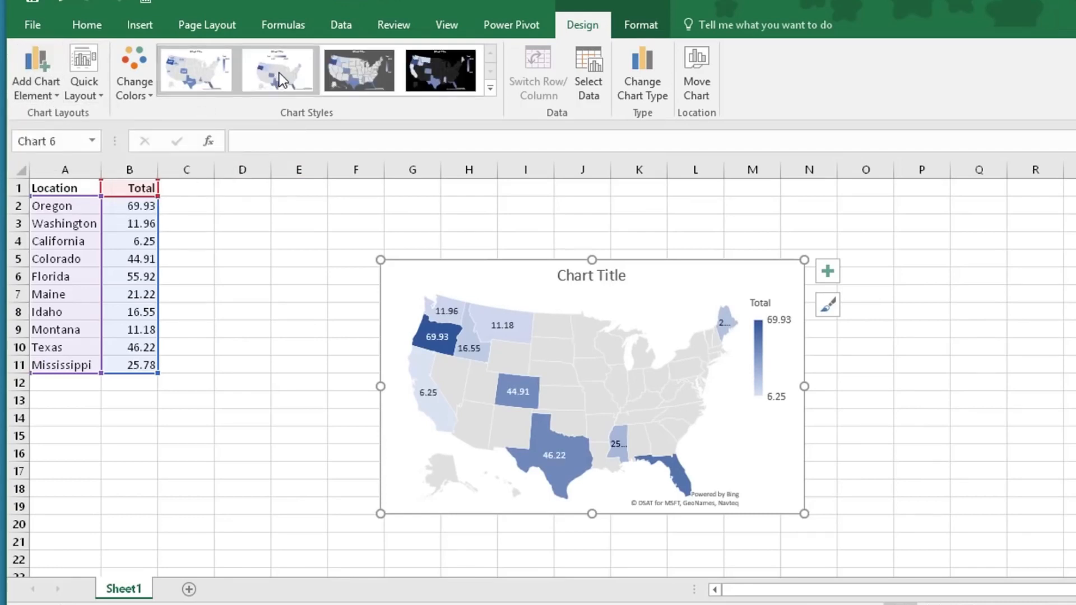